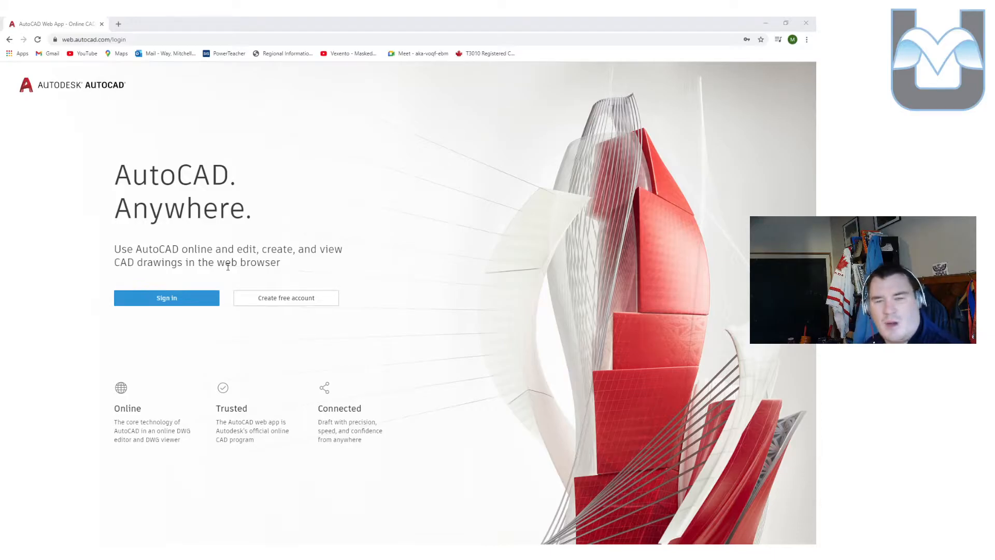
# Open the 2.1 - The Basics page of the Introductory Course Website linked from thelabunderthestairs.blogspot.com
pyautogui.click(119, 24)
pyautogui.write('thelabunderthestairs.blogspot.com')
pyautogui.press('Return')
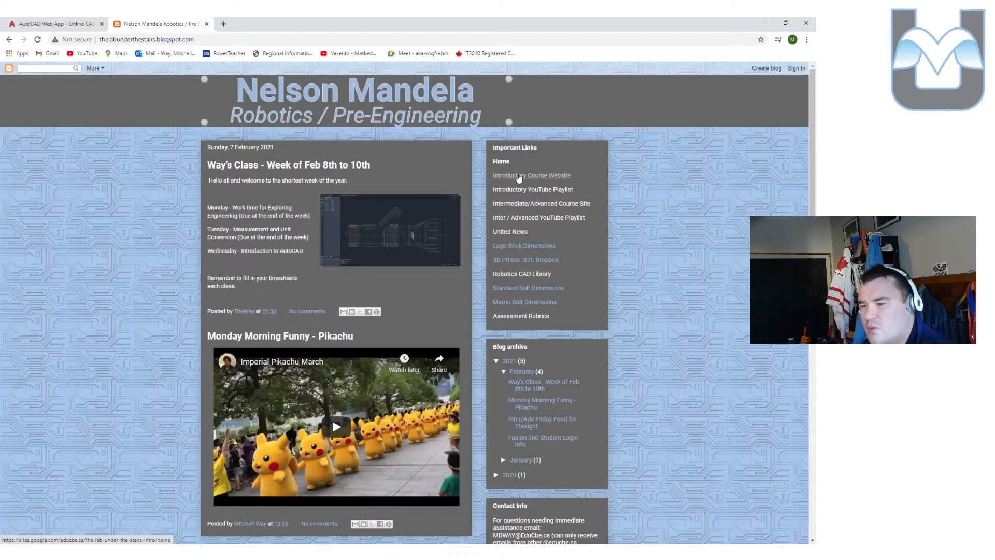
pyautogui.click(517, 176)
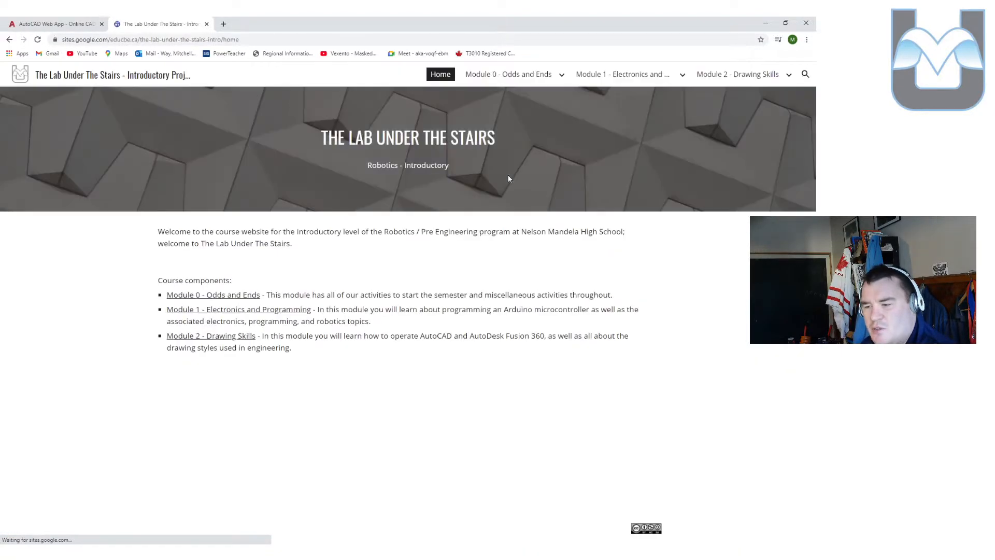
pyautogui.moveTo(707, 73)
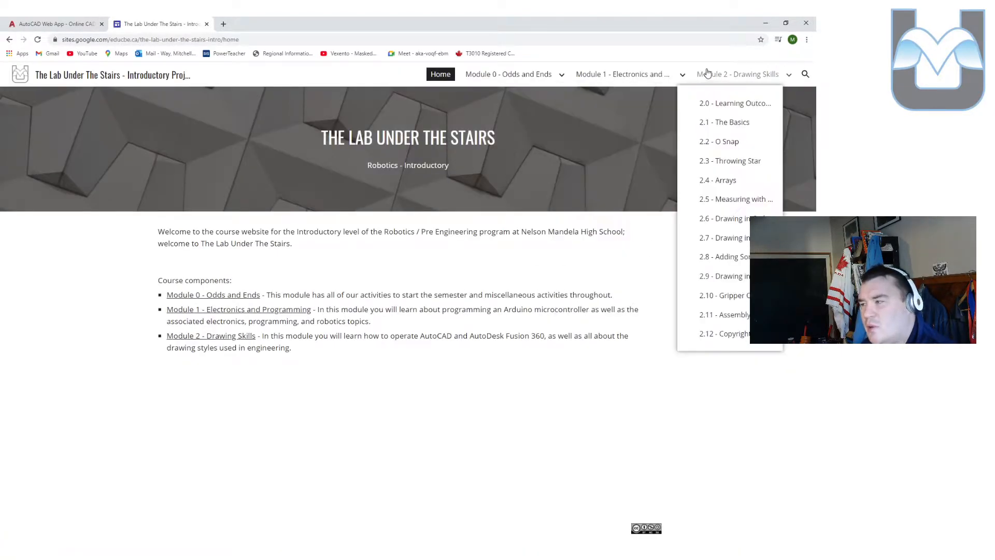
pyautogui.click(727, 129)
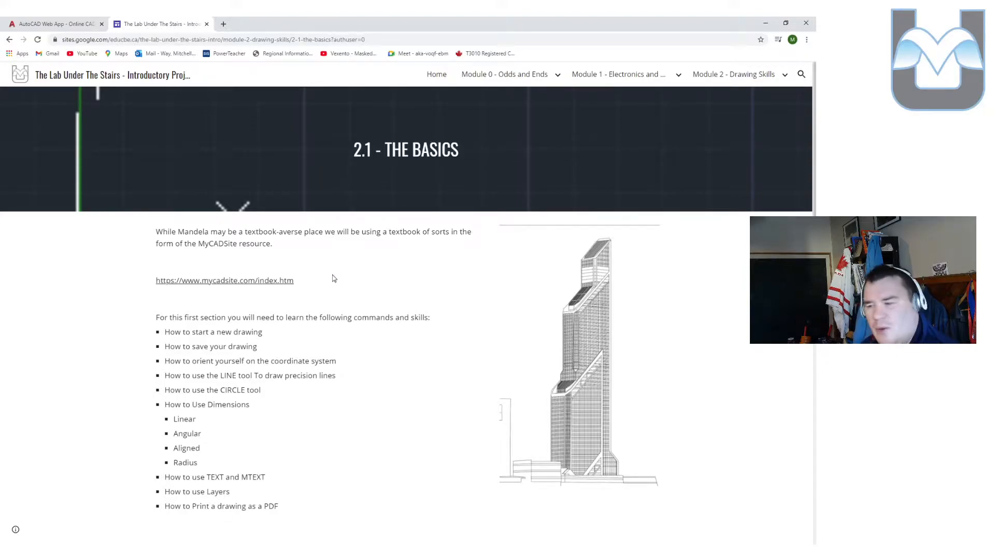
# Review the required skills, lesson links and assignment instructions on the 2.1 - The Basics page
pyautogui.scroll(-7, 332, 277)
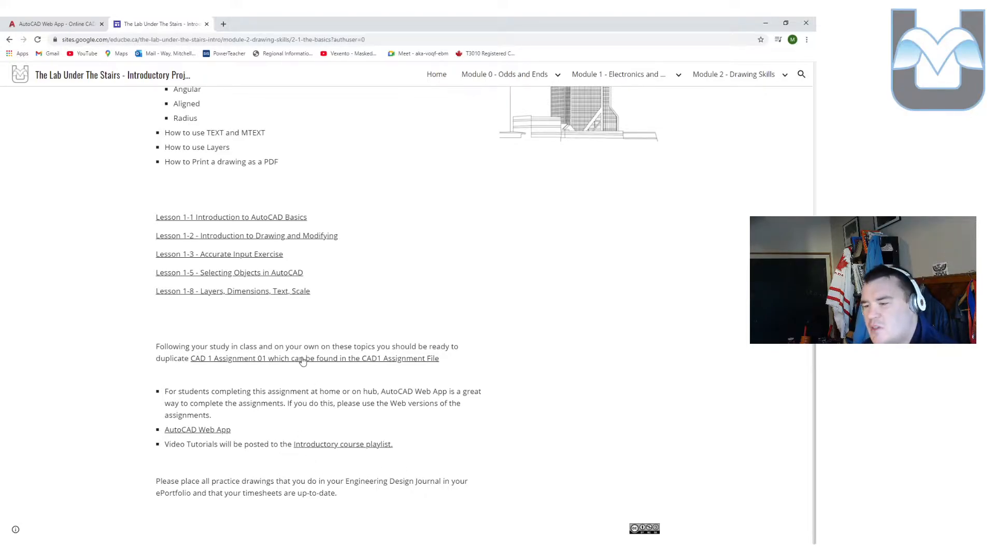
pyautogui.scroll(2, 272, 357)
pyautogui.scroll(2, 271, 357)
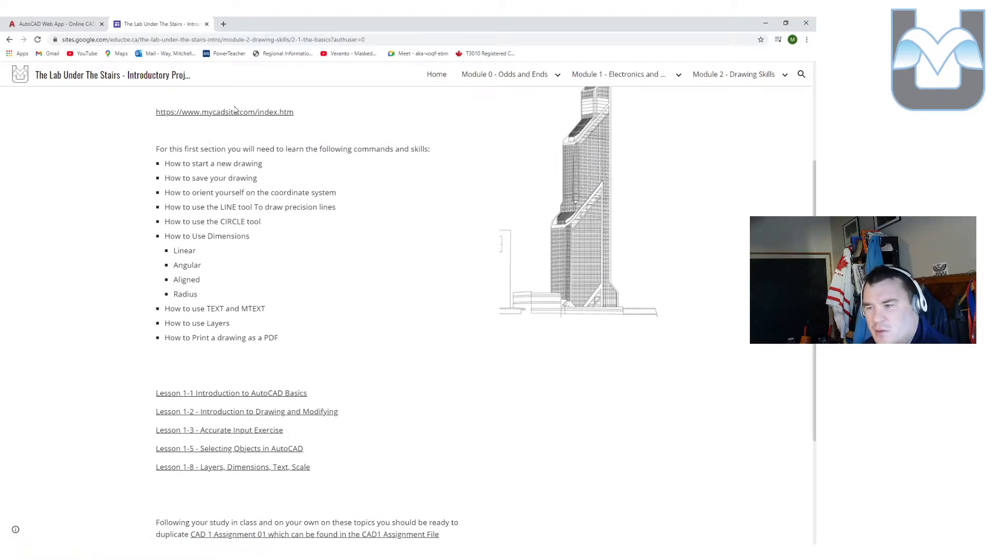
# Look through the mycadsite.com home page linked from the course page and close it
pyautogui.click(285, 112)
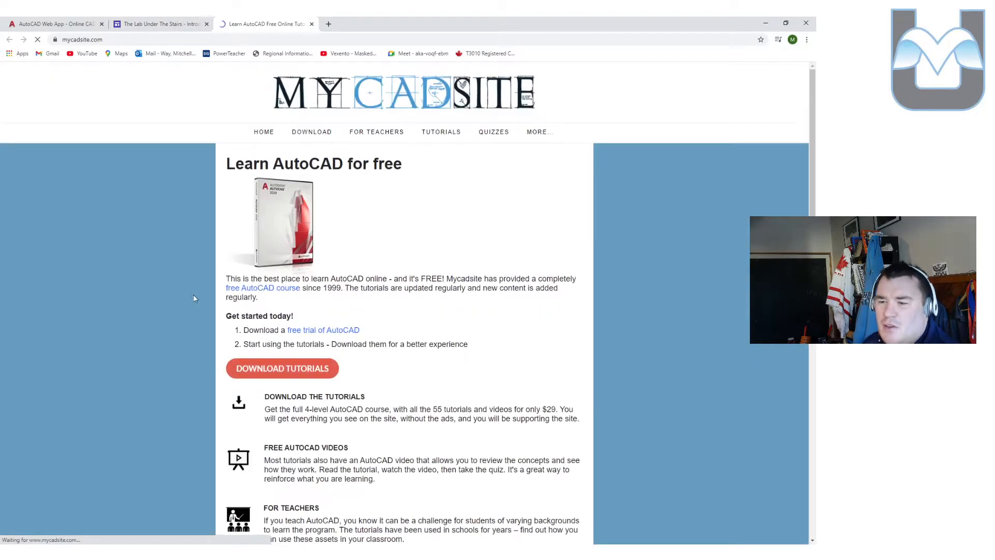
pyautogui.scroll(-3, 218, 325)
pyautogui.scroll(-4, 218, 324)
pyautogui.scroll(5, 228, 321)
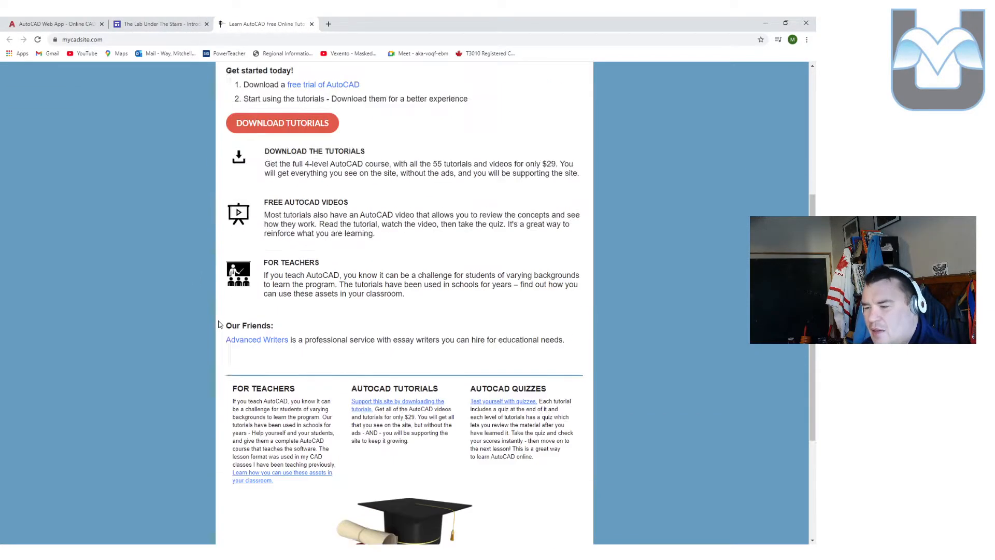
pyautogui.click(311, 23)
# Open Lesson 1-1 Introduction to AutoCAD Basics and examine its sections on the X,Y coordinate system and entering points
pyautogui.moveTo(235, 192); pyautogui.dragTo(235, 131)
pyautogui.click(137, 201)
pyautogui.scroll(-3, 197, 373)
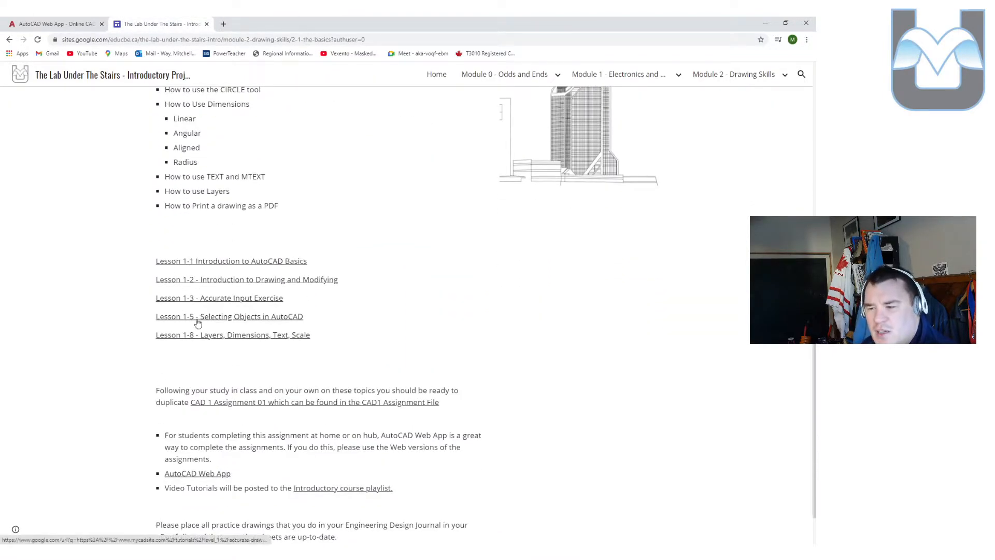
pyautogui.click(196, 267)
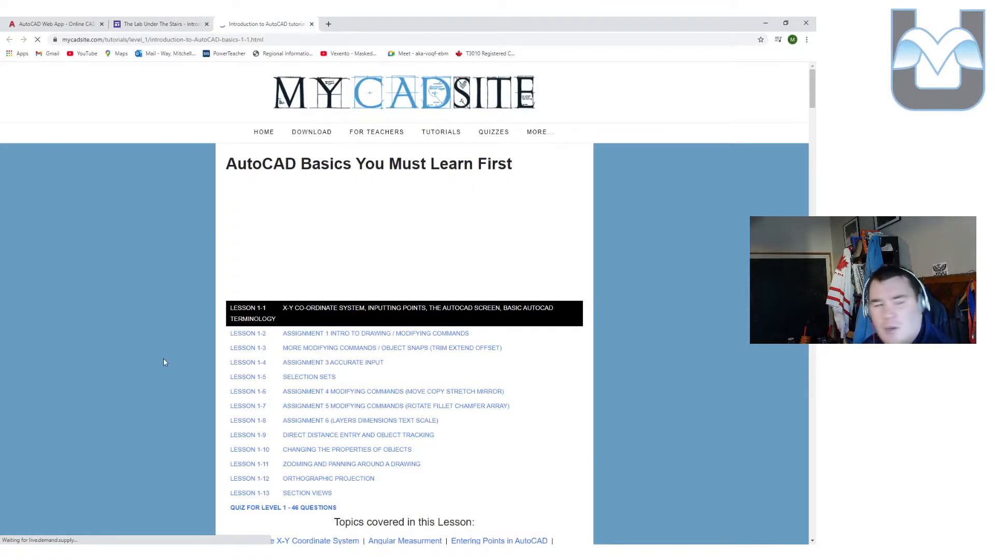
pyautogui.scroll(-9, 164, 362)
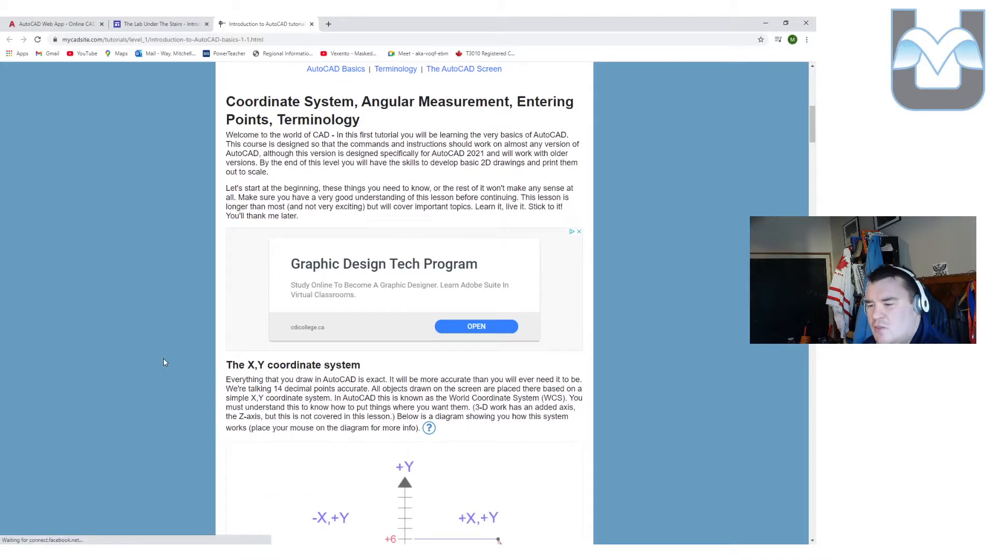
pyautogui.scroll(-7, 163, 362)
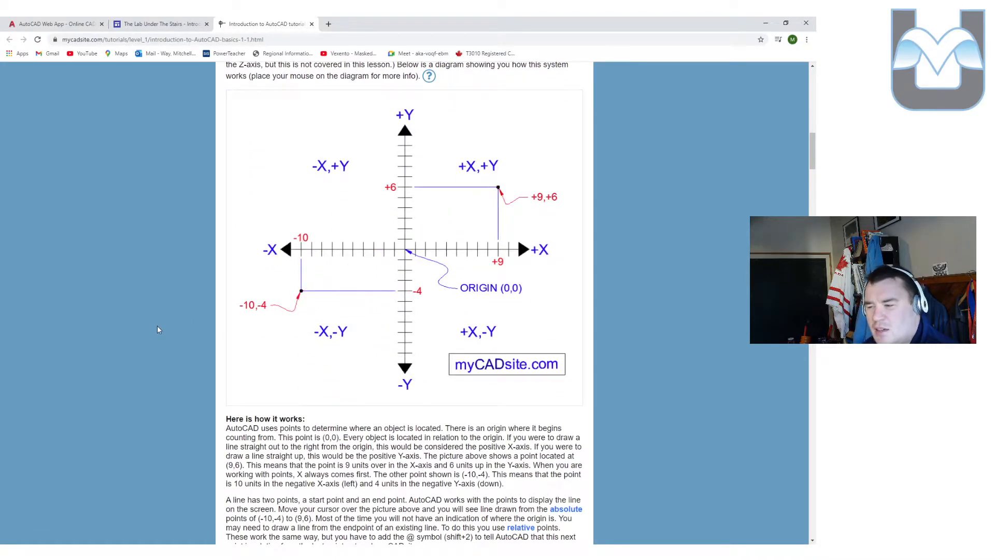
pyautogui.scroll(-17, 158, 326)
pyautogui.scroll(-8, 158, 329)
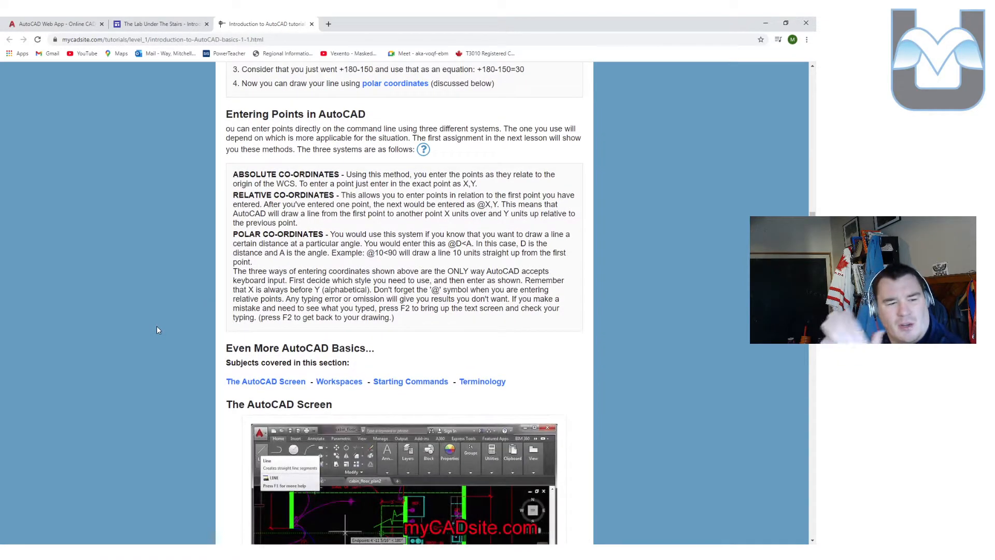
pyautogui.scroll(-13, 149, 325)
pyautogui.scroll(14, 152, 322)
pyautogui.scroll(20, 148, 325)
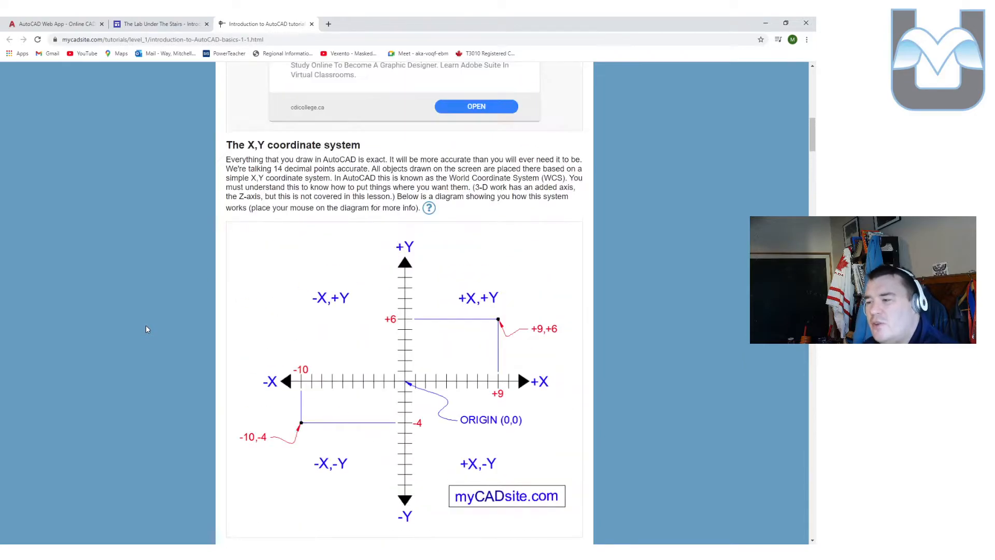
pyautogui.scroll(-1, 146, 329)
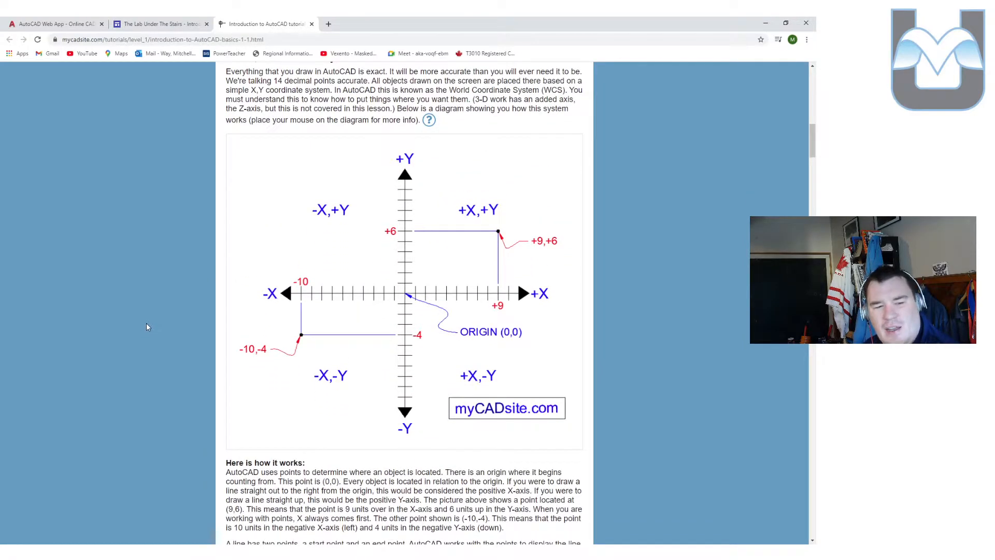
# Open the CAD1 Assignment File link from the course page in a new tab and switch to it
pyautogui.click(181, 22)
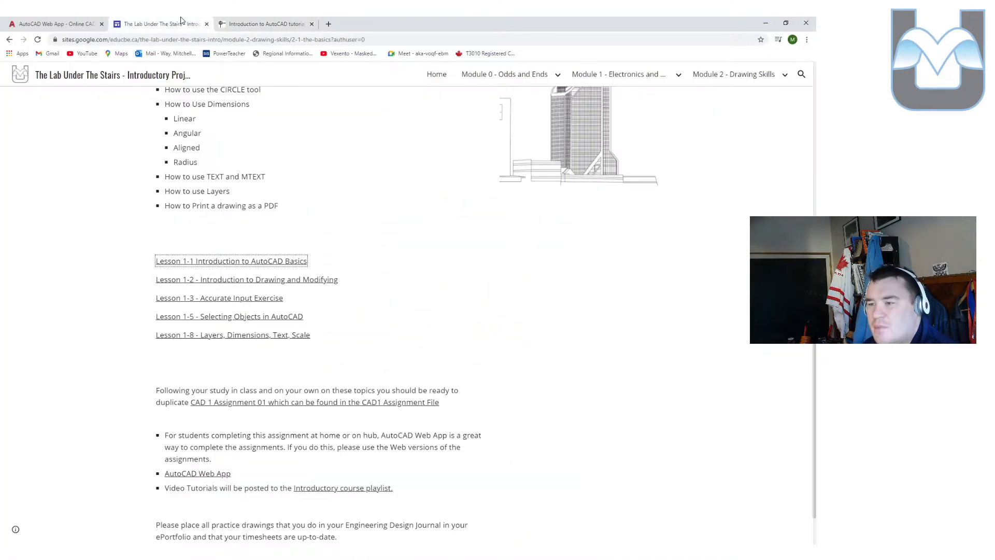
pyautogui.click(133, 270)
pyautogui.keyDown('ctrl'); pyautogui.click(262, 403); pyautogui.keyUp('ctrl')
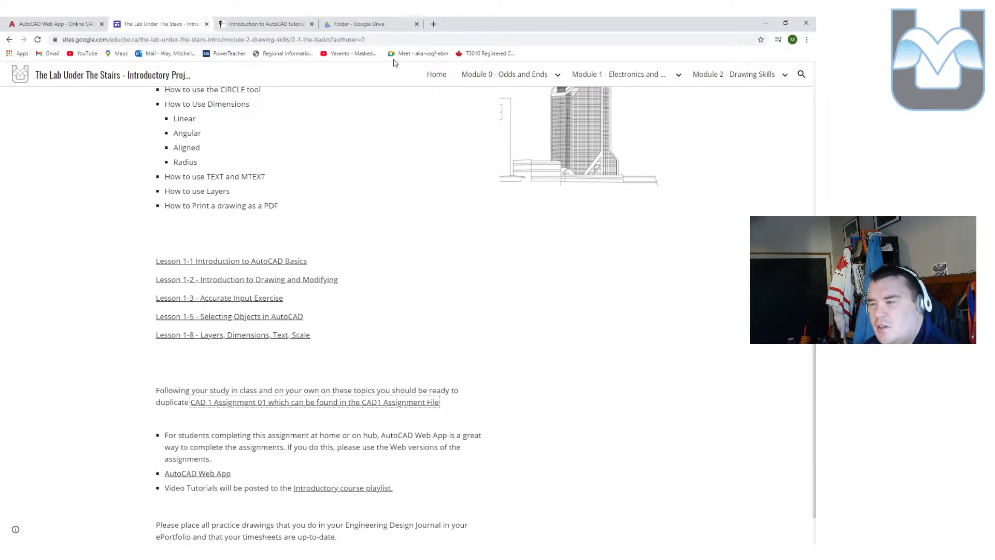
pyautogui.click(381, 23)
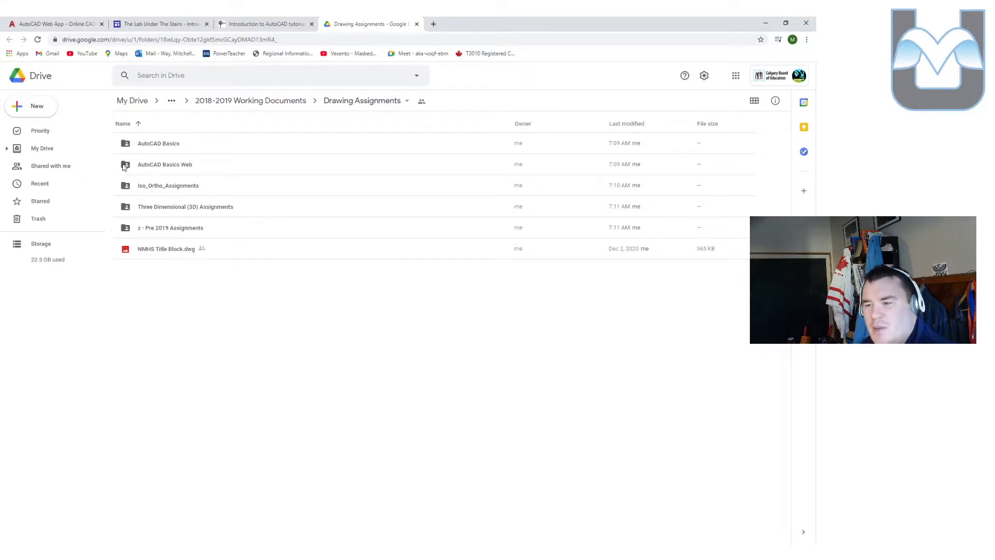
# Preview CAD_Basics01_DrawingLines_V2.pdf in the AutoCAD Basics folder and close the preview
pyautogui.click(162, 145)
pyautogui.doubleClick(162, 145)
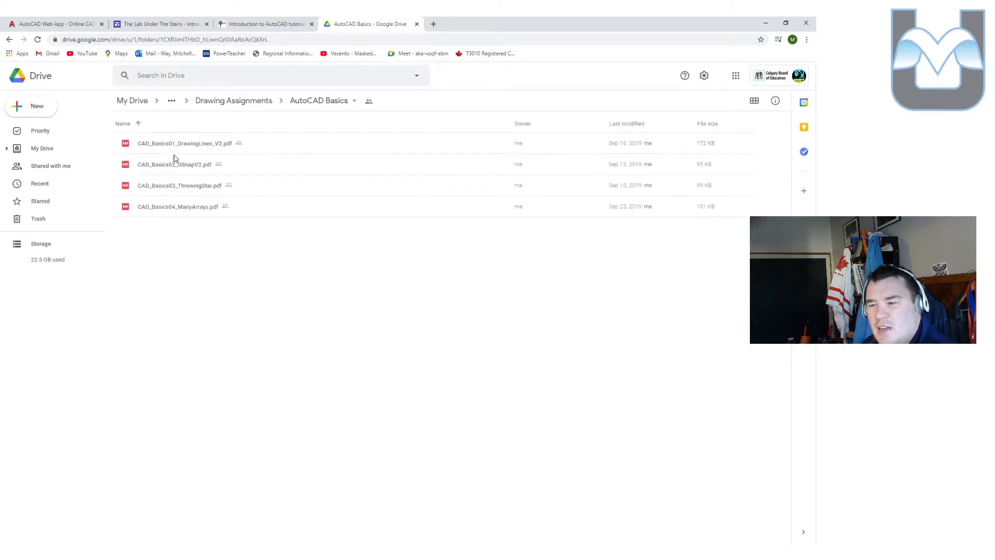
pyautogui.doubleClick(182, 147)
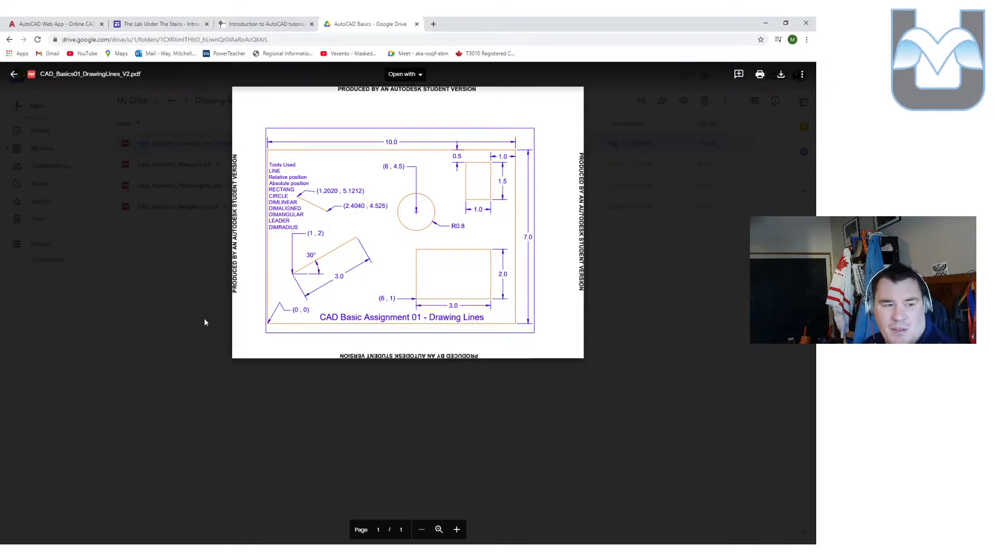
pyautogui.click(232, 314)
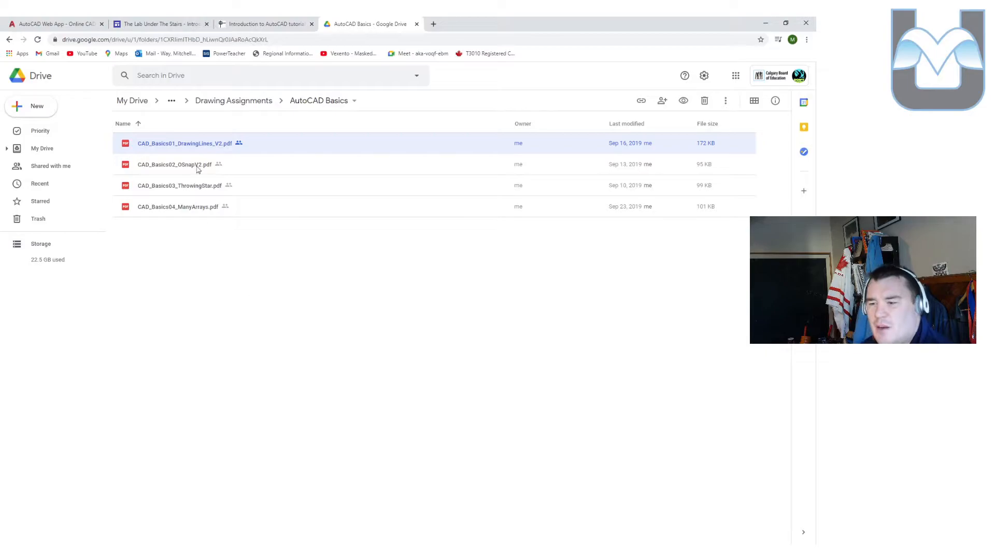
# Open CAD_Basics_01_Web.pdf from the AutoCAD Basics Web folder and move its browser tab out of the current window
pyautogui.click(11, 40)
pyautogui.doubleClick(188, 165)
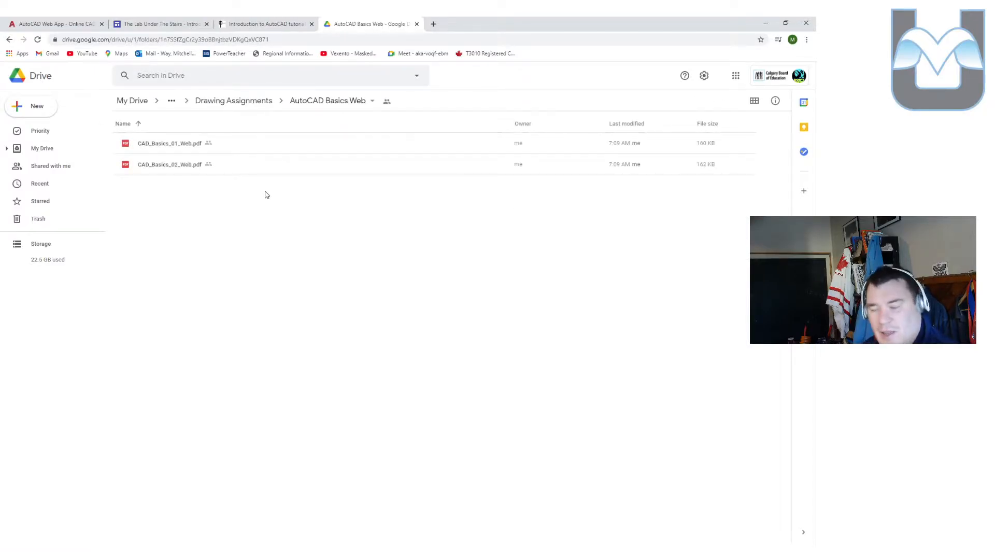
pyautogui.doubleClick(181, 151)
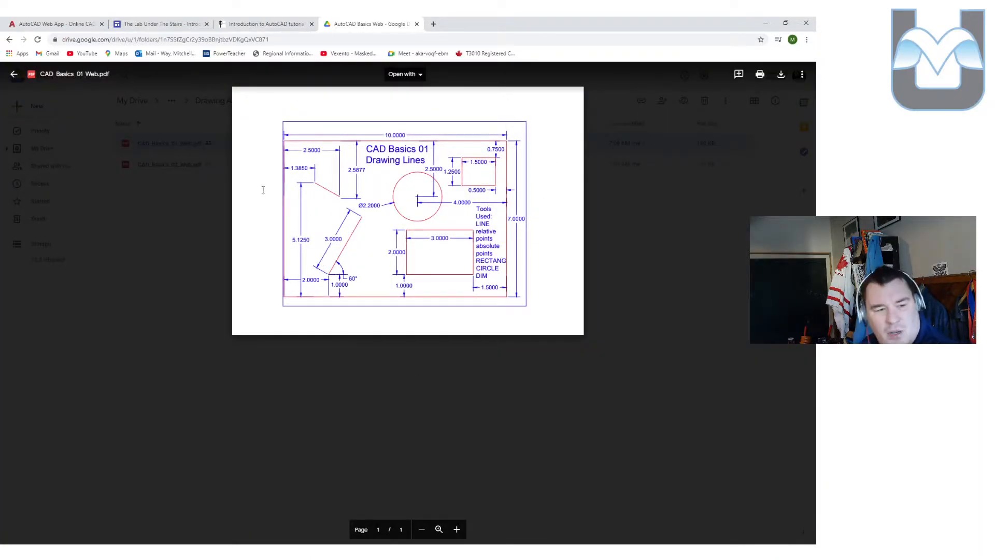
pyautogui.click(182, 152)
pyautogui.doubleClick(188, 151)
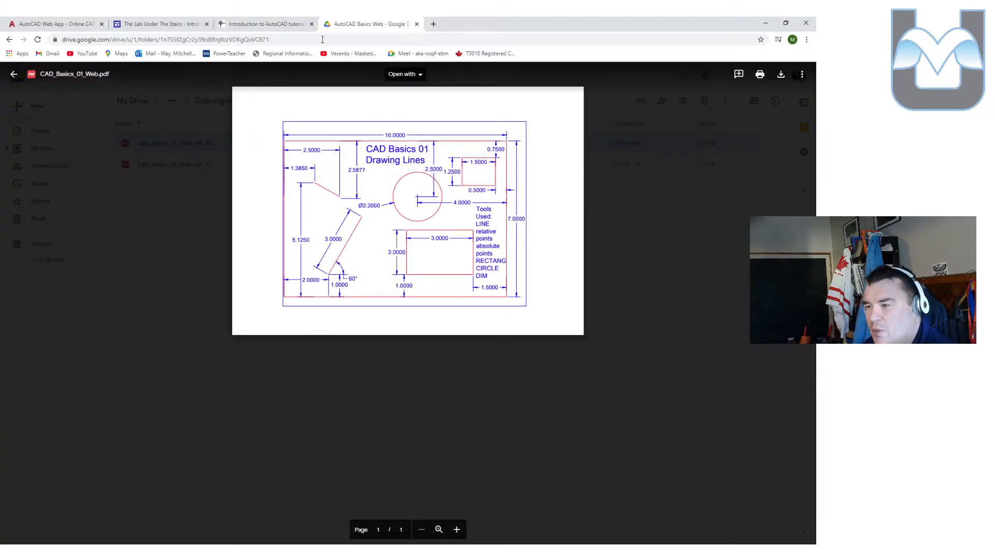
pyautogui.moveTo(371, 24); pyautogui.dragTo(0, 220)
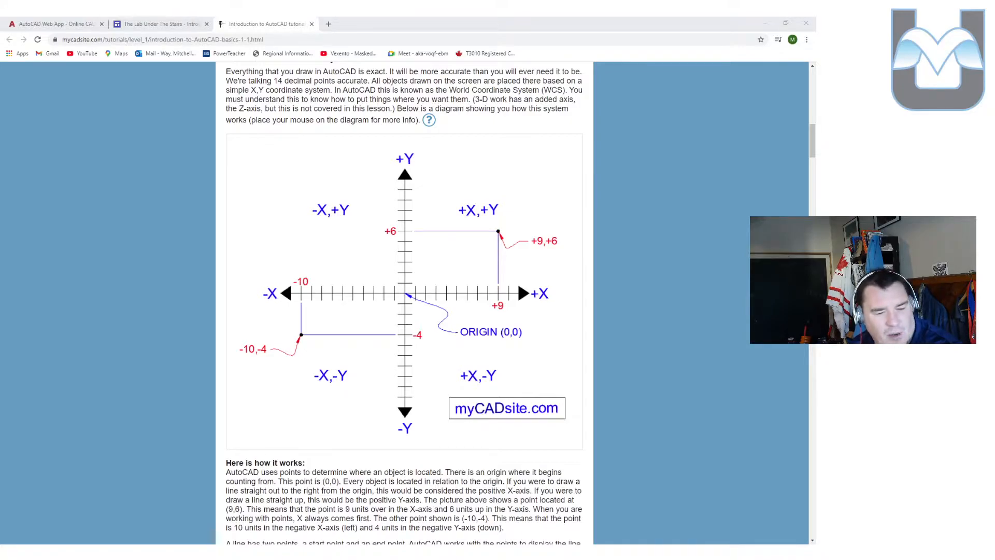
# Sign in to the AutoCAD web app with the prefilled account email and password
pyautogui.click(85, 23)
pyautogui.click(171, 296)
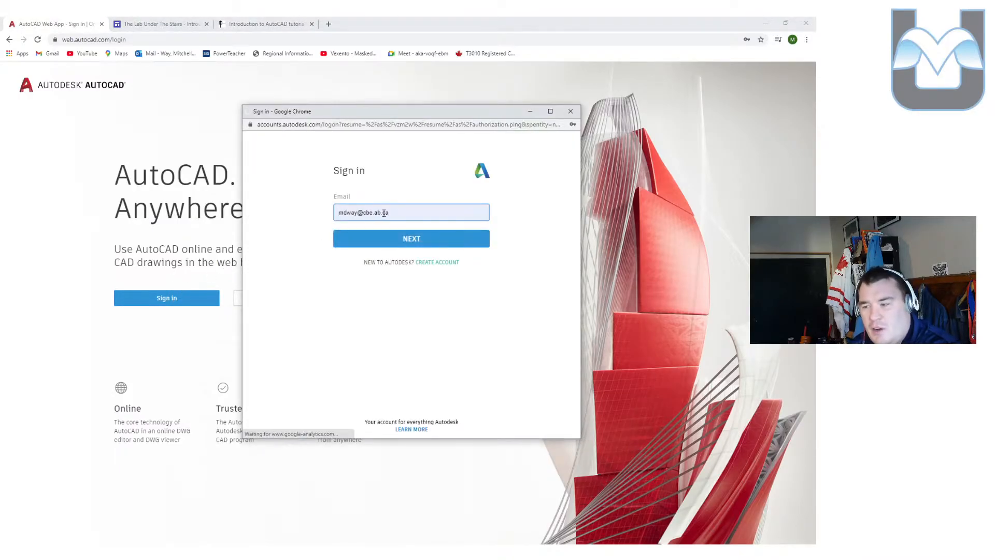
pyautogui.click(433, 245)
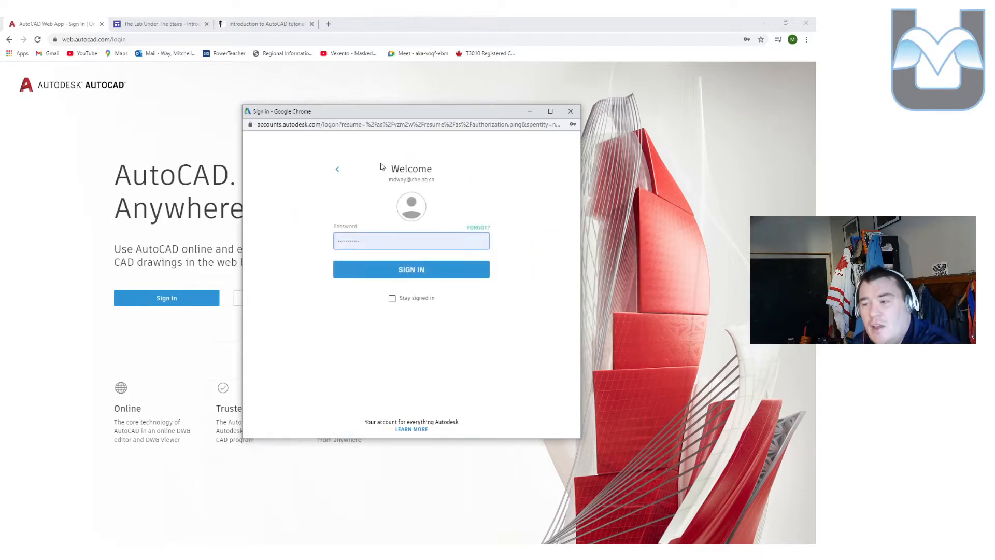
pyautogui.click(409, 270)
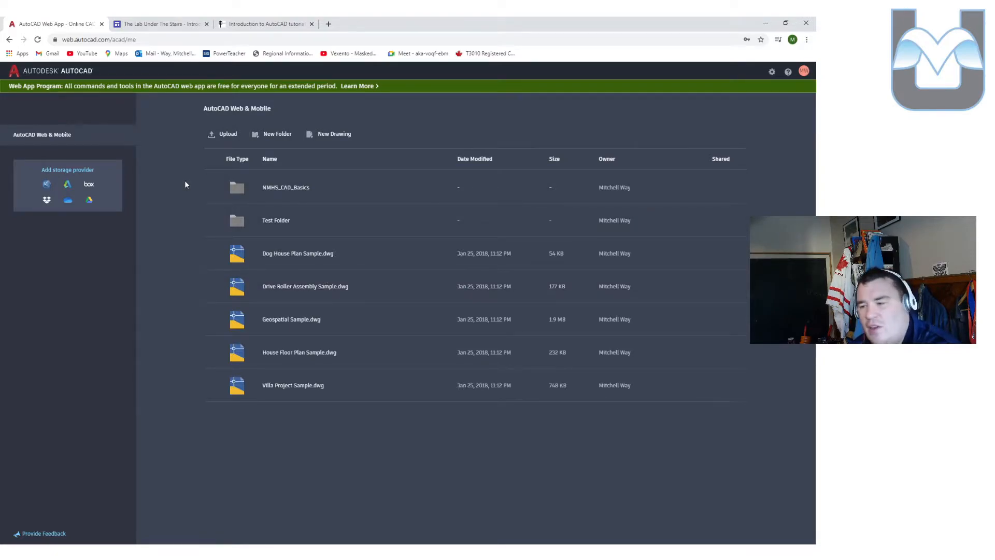
# Locate the AutoCAD Web App link on the course page and return to the AutoCAD web app
pyautogui.click(158, 24)
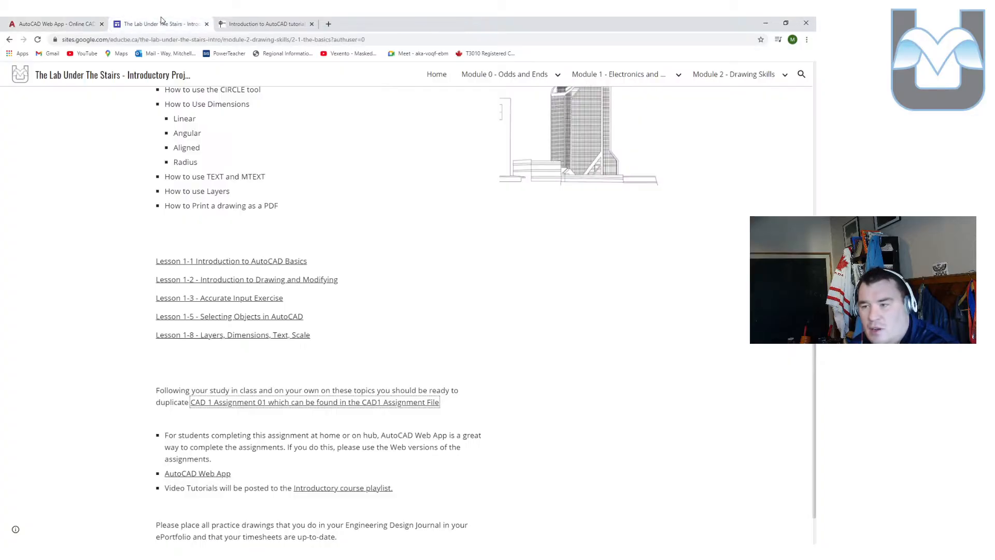
pyautogui.scroll(-1, 233, 347)
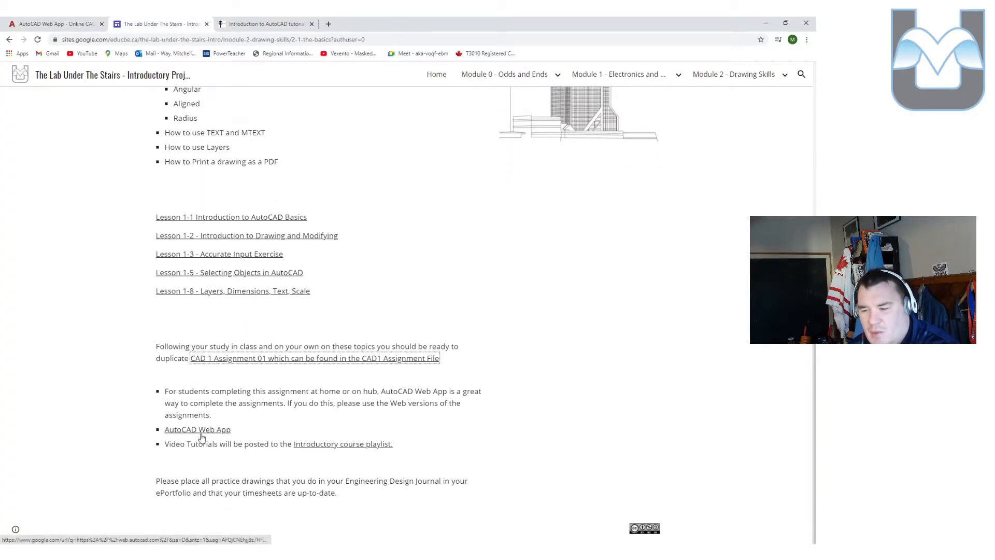
pyautogui.click(75, 21)
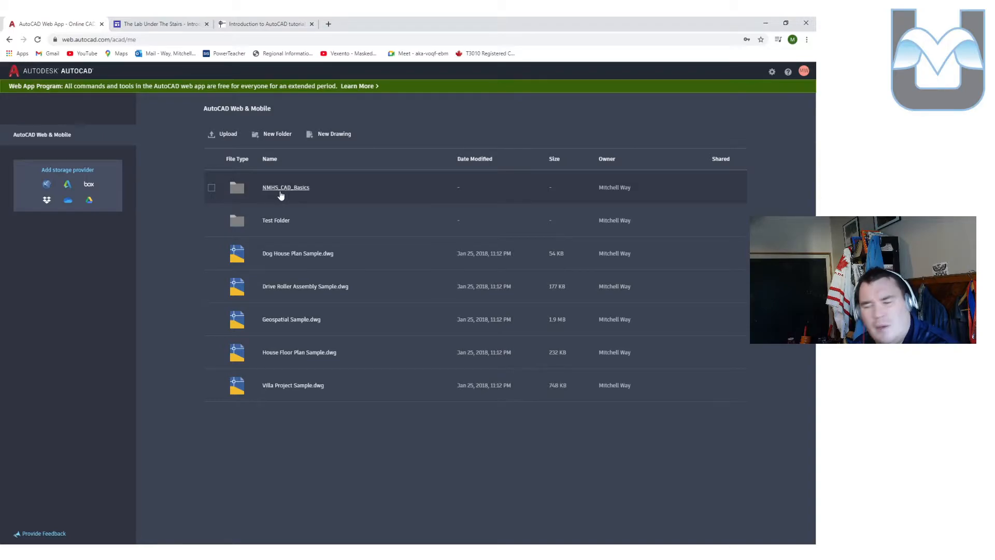
# Create a new folder named Demo_Drawing_Folder among the AutoCAD Web & Mobile files and open it
pyautogui.click(278, 134)
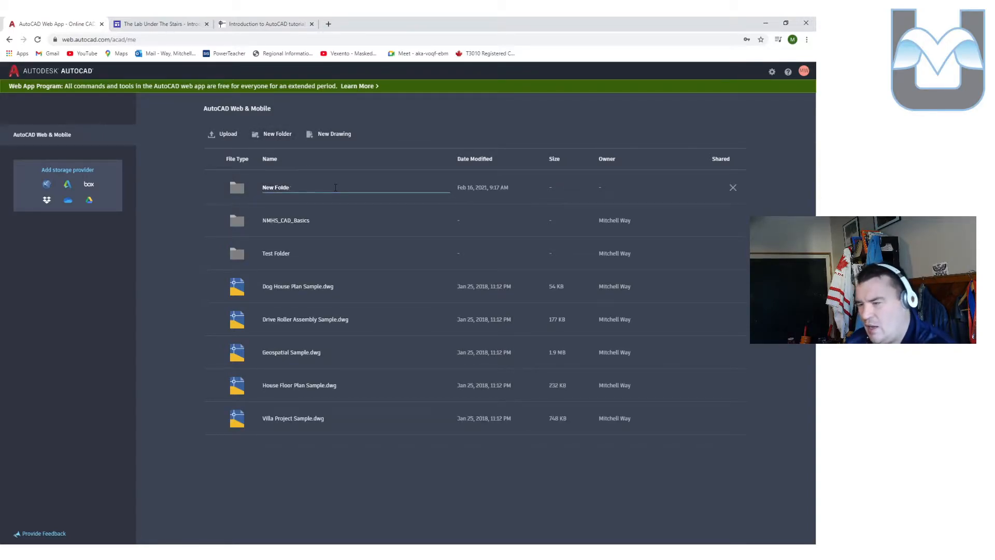
pyautogui.press('BackSpace')
pyautogui.write('Demo')
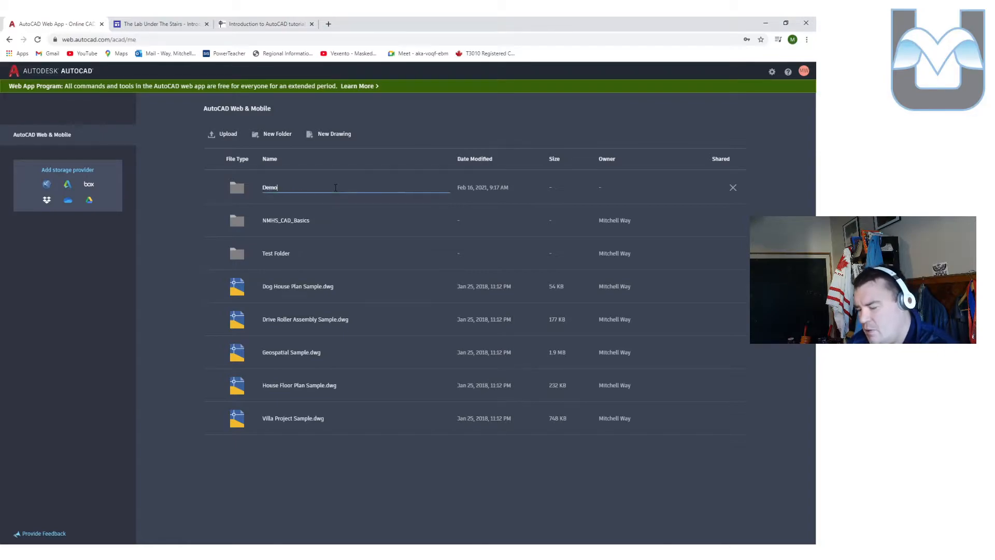
pyautogui.write('_Drawion')
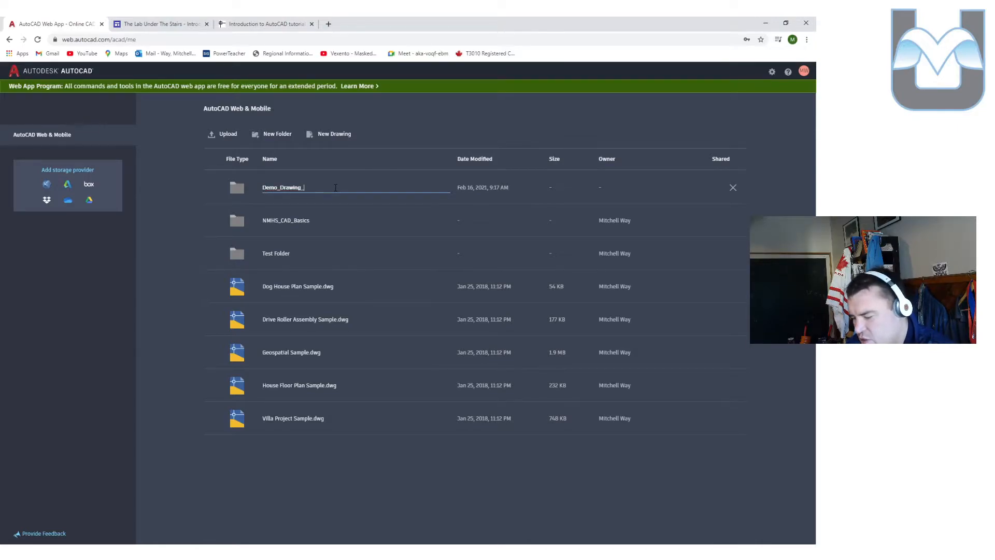
pyautogui.write('er')
pyautogui.press('Return')
pyautogui.click(314, 190)
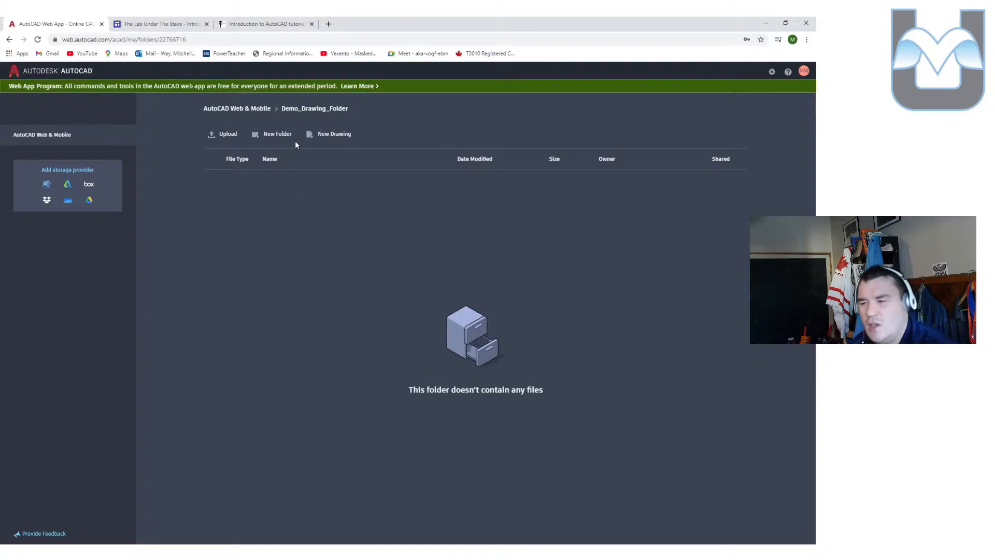
# Create a new drawing named CAD_Basics_01_Demo with metric units in Demo_Drawing_Folder and open it
pyautogui.click(321, 135)
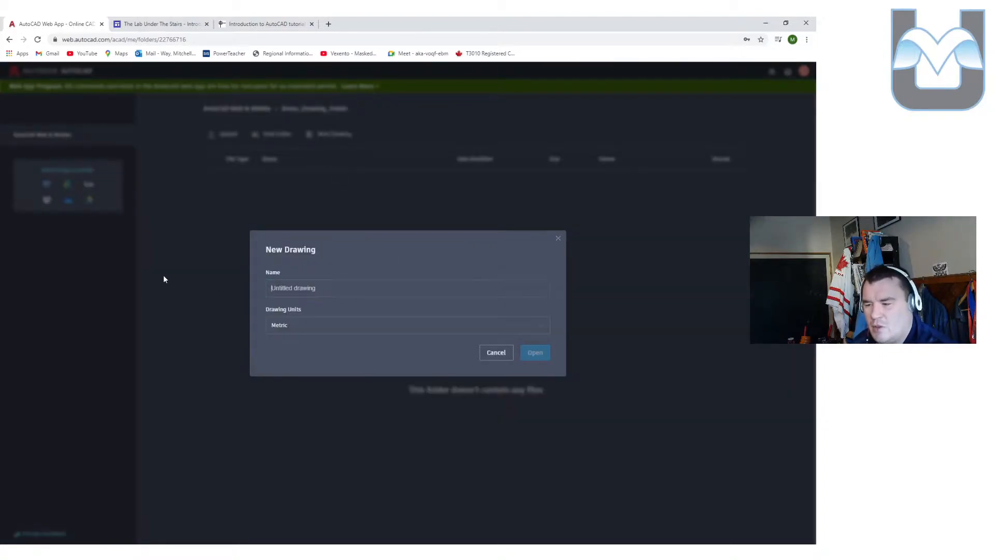
pyautogui.write('CAD ')
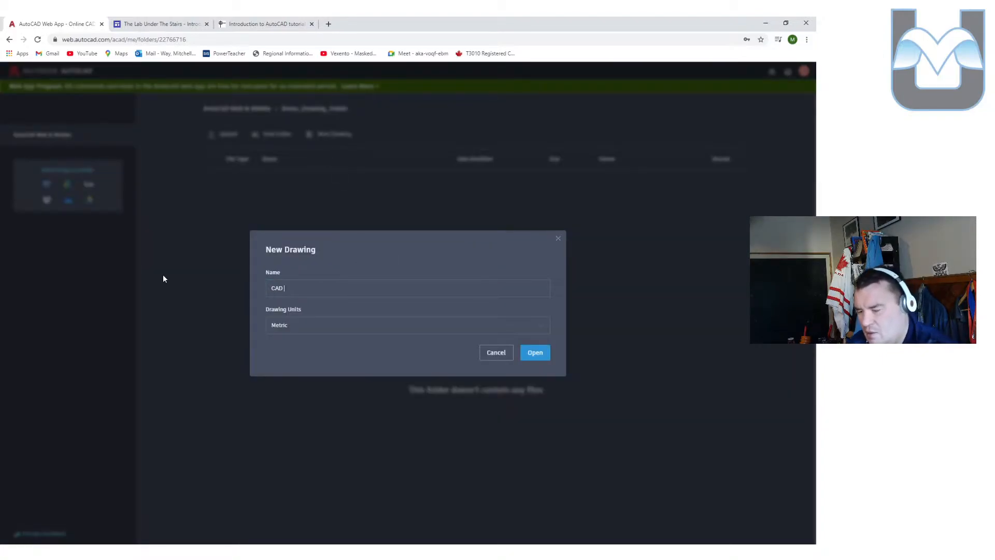
pyautogui.write('_Basics_01_Demo')
pyautogui.press('BackSpace')
pyautogui.press('BackSpace')
pyautogui.press('BackSpace')
pyautogui.press('BackSpace')
pyautogui.write('Demo')
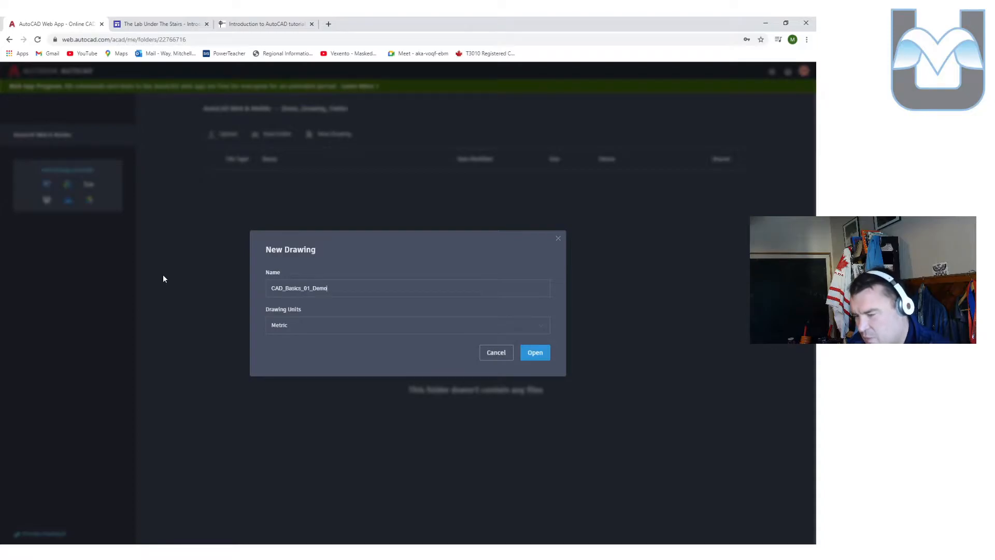
pyautogui.click(530, 354)
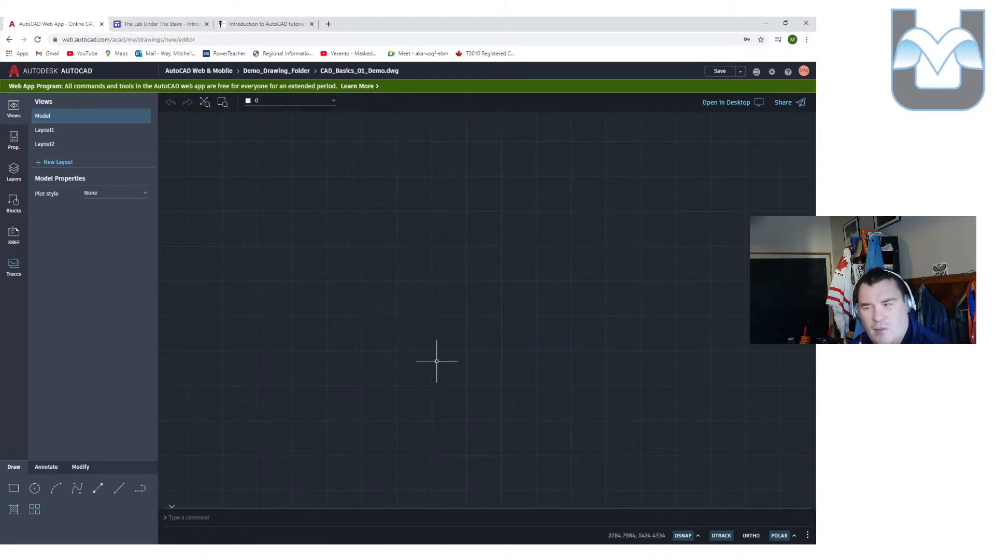
# Review the X,Y coordinate system diagram in the Introduction to AutoCAD tutorial and return to the drawing
pyautogui.click(246, 24)
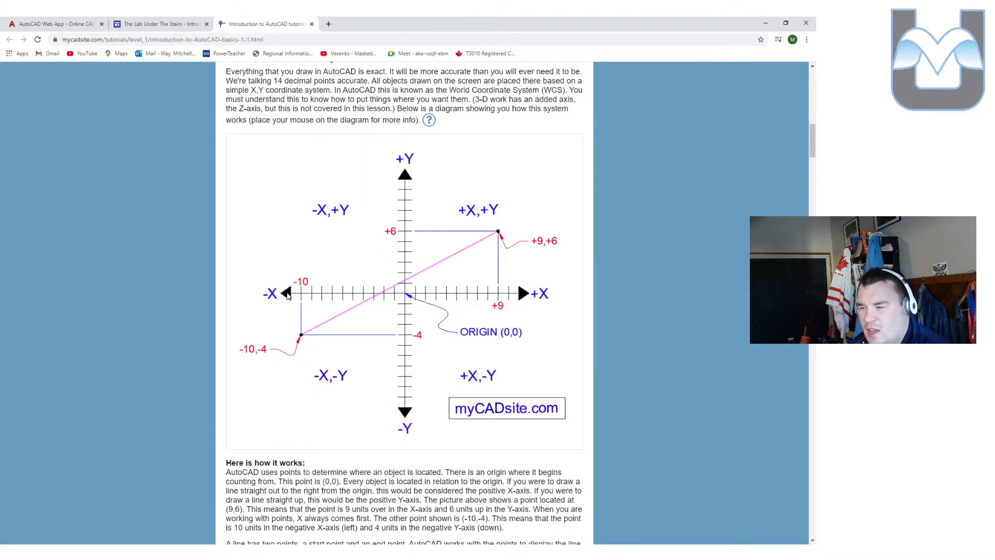
pyautogui.moveTo(362, 294)
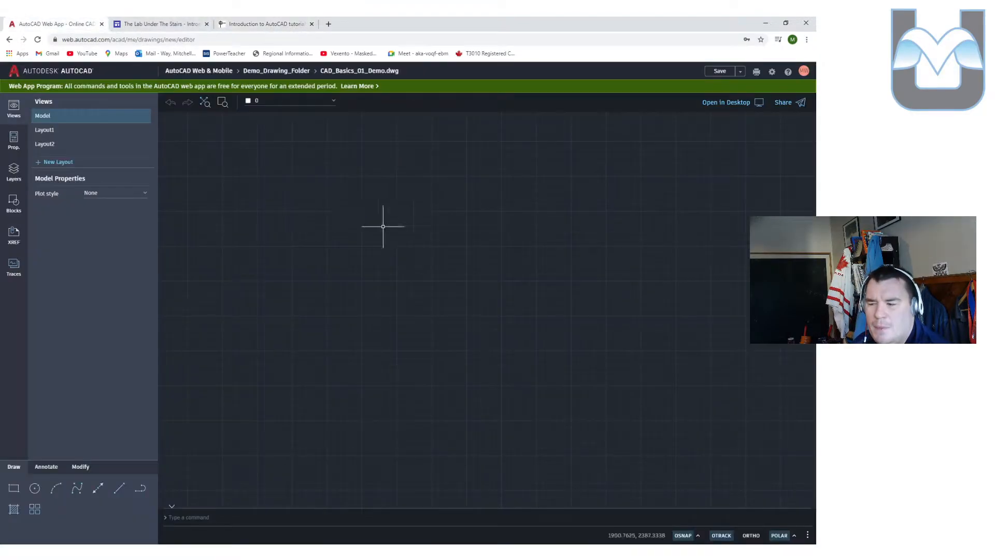
pyautogui.click(55, 24)
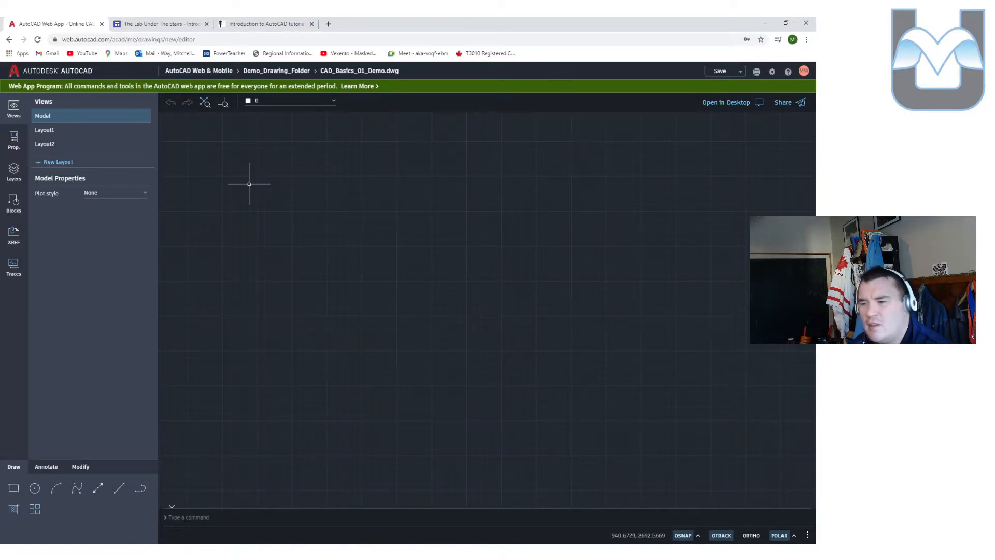
# Add a new layer named Draw to the drawing
pyautogui.click(13, 171)
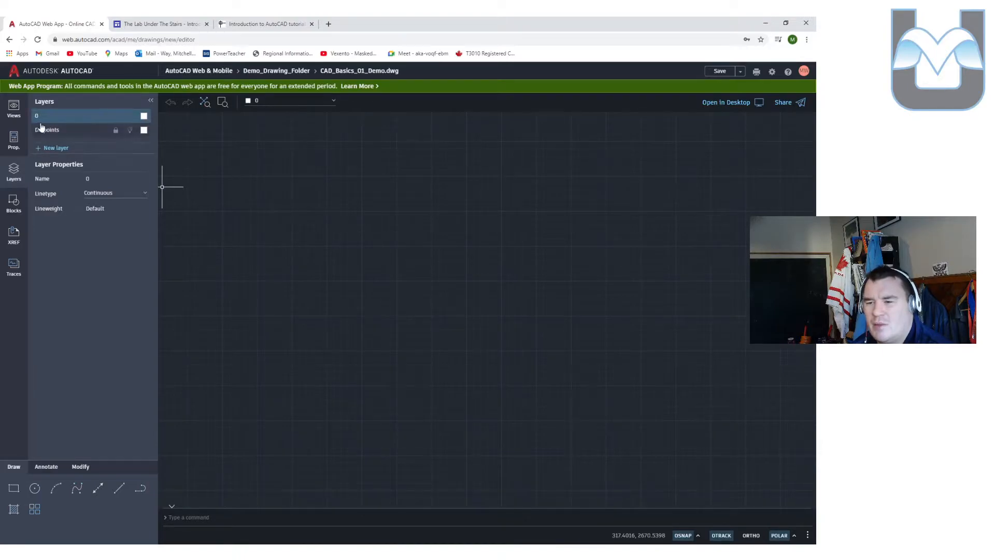
pyautogui.click(56, 148)
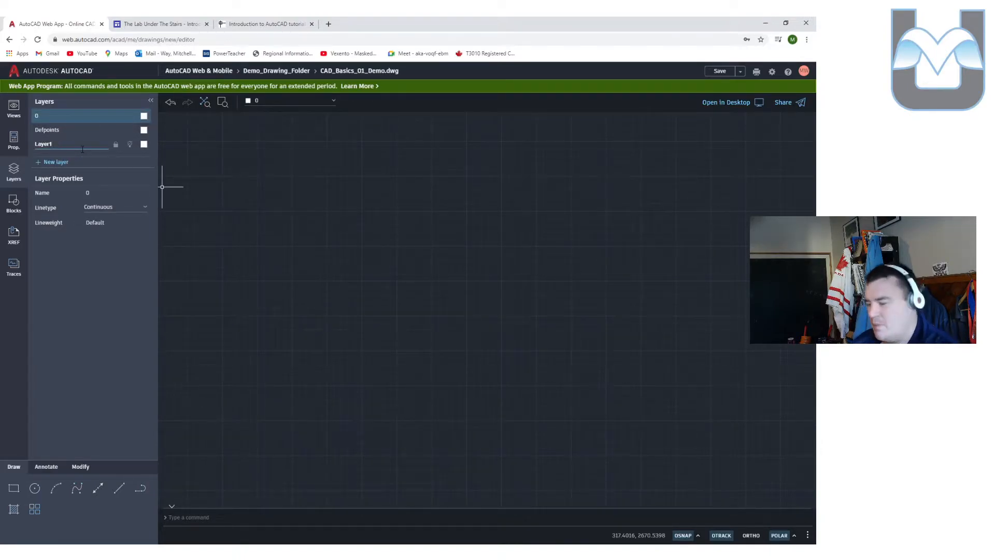
pyautogui.press('BackSpace')
pyautogui.press('BackSpace')
pyautogui.press('BackSpace')
pyautogui.press('BackSpace')
pyautogui.press('BackSpace')
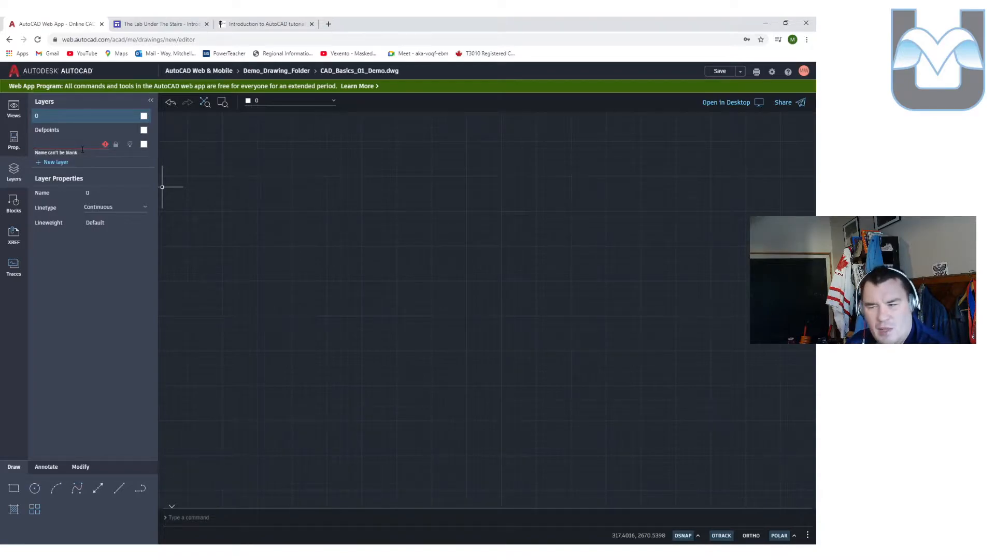
pyautogui.write('Draw')
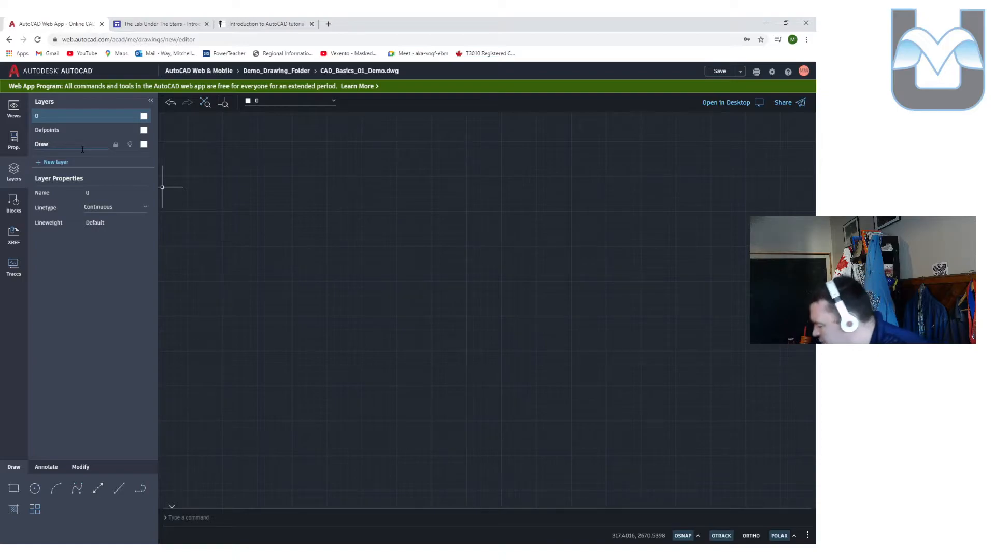
# Add another new layer named Dim
pyautogui.click(63, 162)
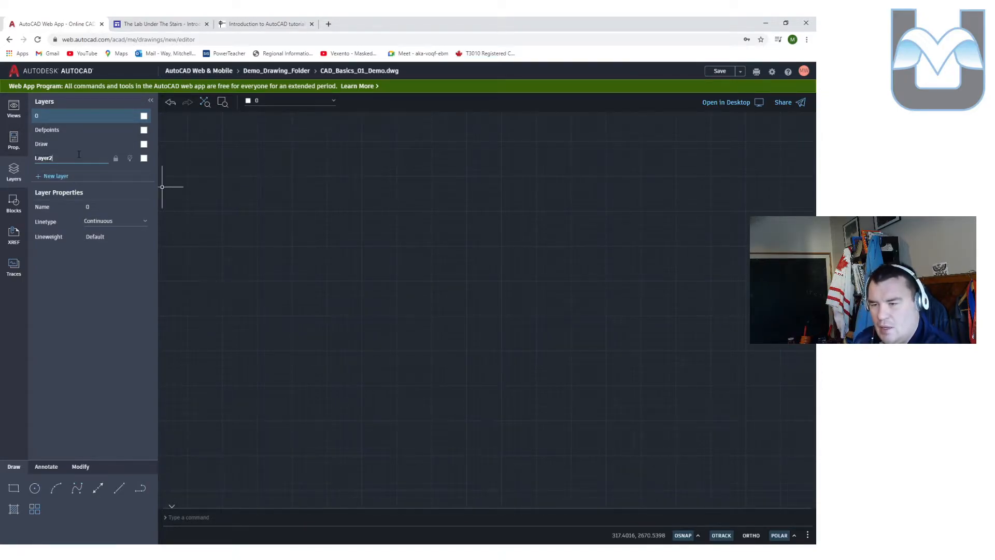
pyautogui.press('BackSpace')
pyautogui.press('BackSpace')
pyautogui.press('BackSpace')
pyautogui.write('Dim')
pyautogui.press('Return')
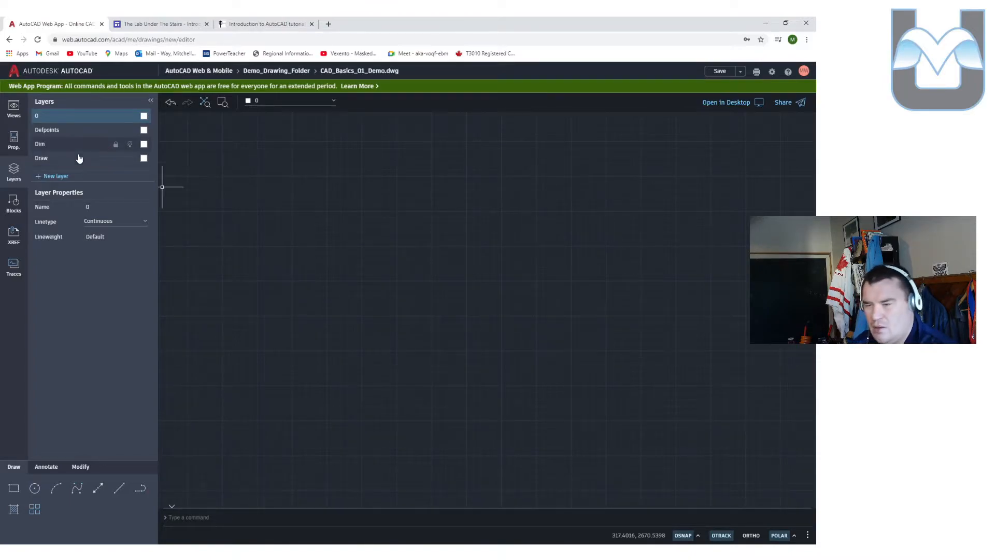
# Color the Dim layer yellow and the Draw layer green, leaving Draw as the current layer
pyautogui.click(144, 144)
pyautogui.click(178, 176)
pyautogui.click(144, 158)
pyautogui.click(185, 190)
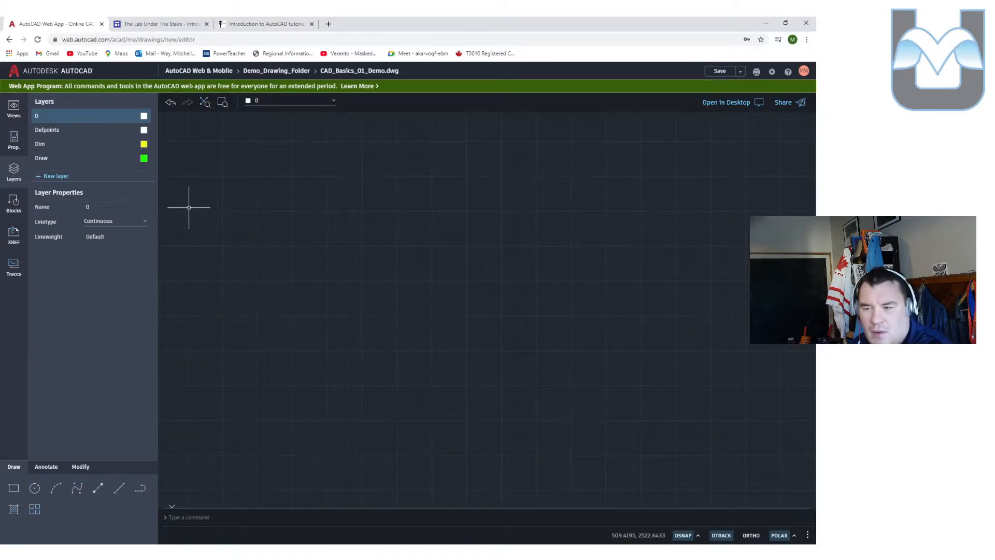
pyautogui.click(57, 145)
pyautogui.click(62, 157)
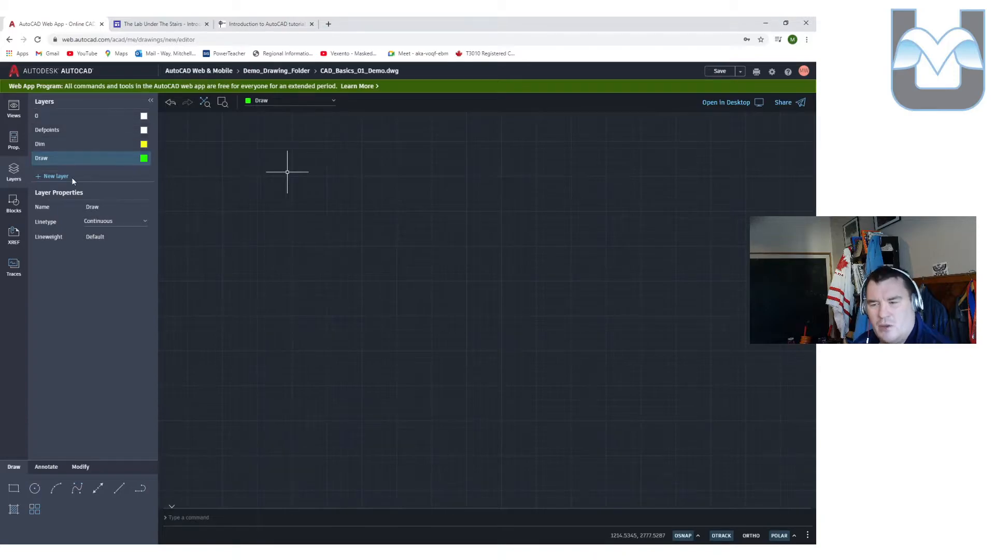
# Set the drawing's dimension style, text style and multileader style all to Standard
pyautogui.click(15, 143)
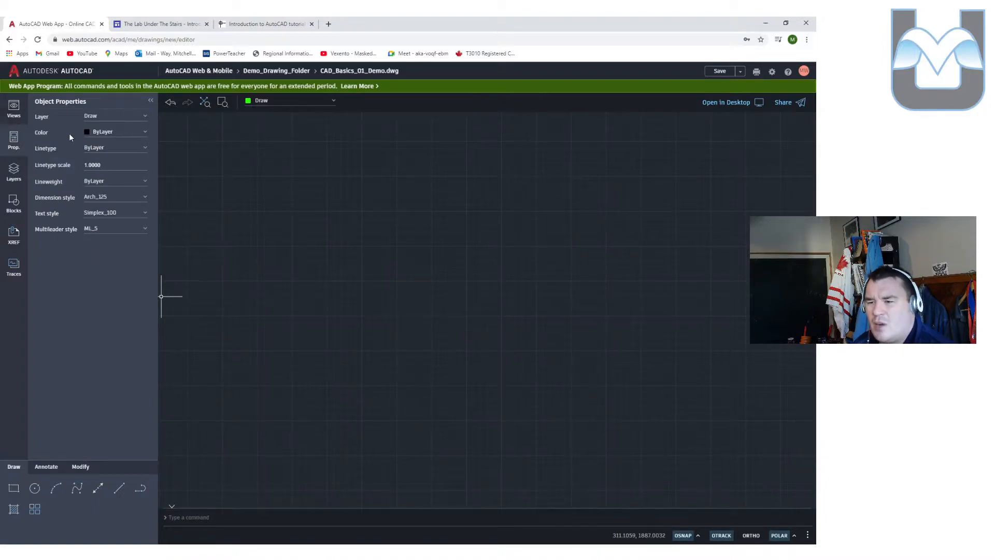
pyautogui.click(115, 199)
pyautogui.scroll(-2, 119, 325)
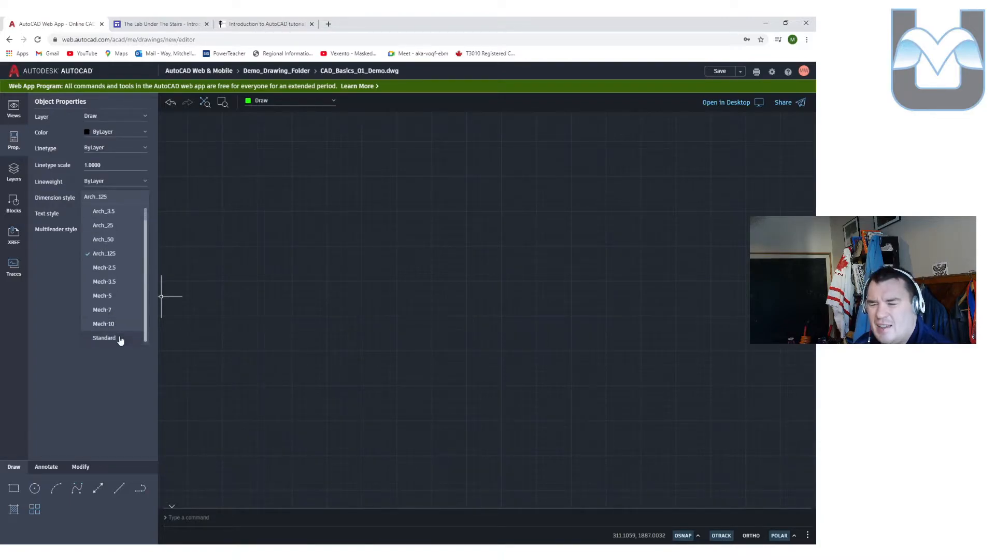
pyautogui.click(119, 335)
pyautogui.click(99, 220)
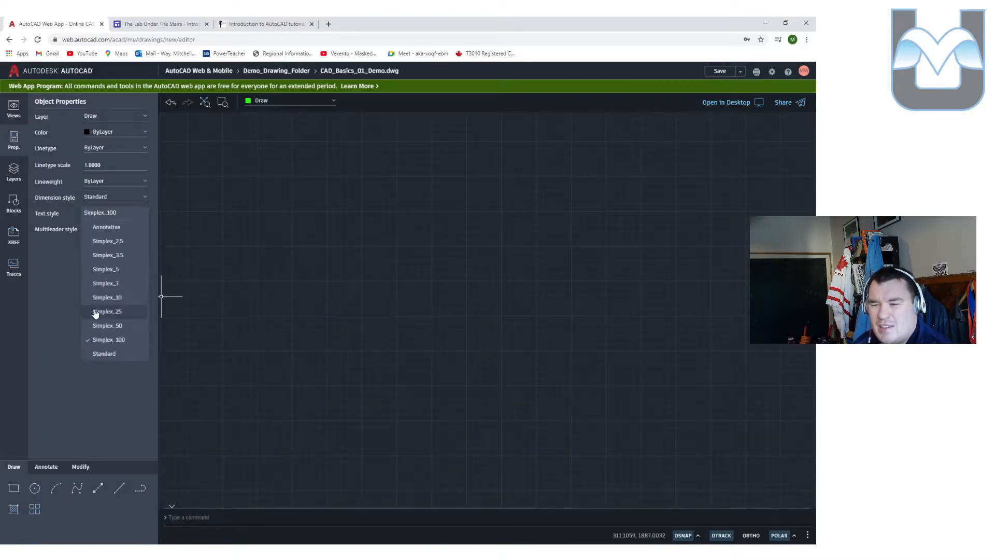
pyautogui.click(122, 351)
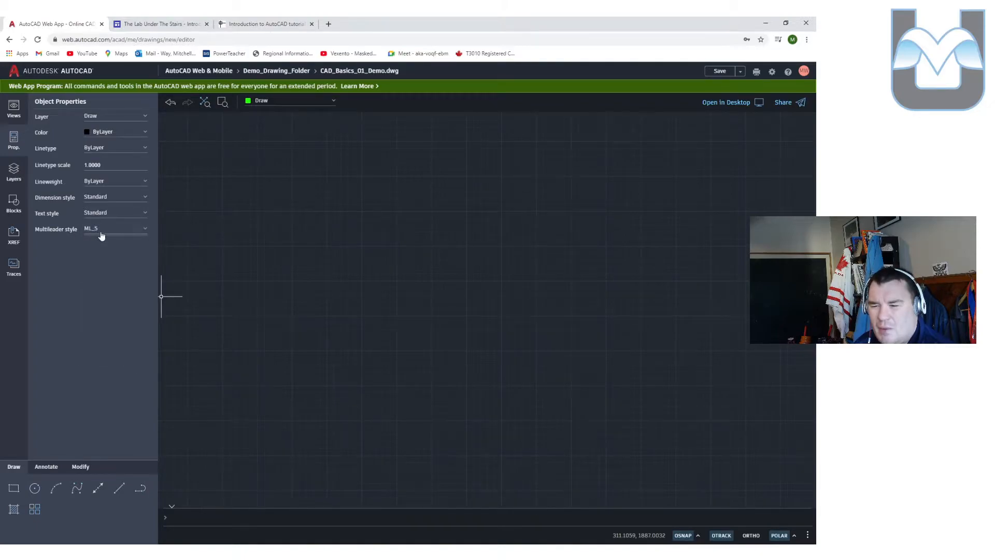
pyautogui.click(101, 234)
pyautogui.click(139, 271)
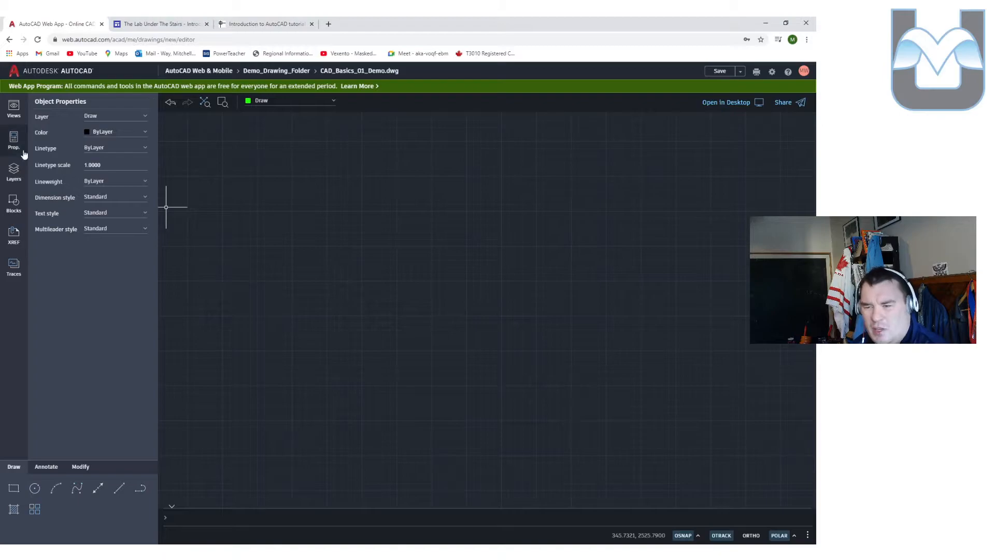
pyautogui.click(18, 177)
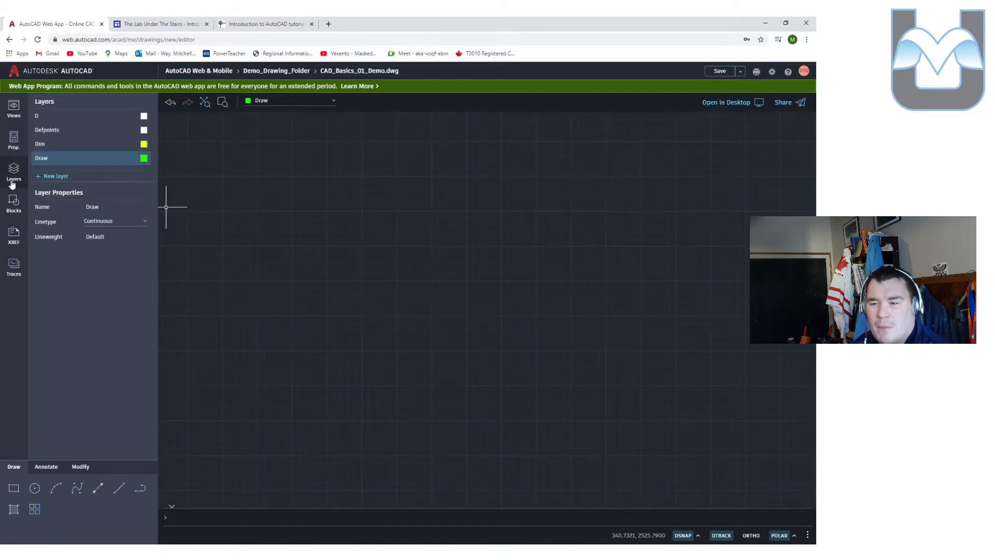
pyautogui.click(13, 136)
pyautogui.click(13, 114)
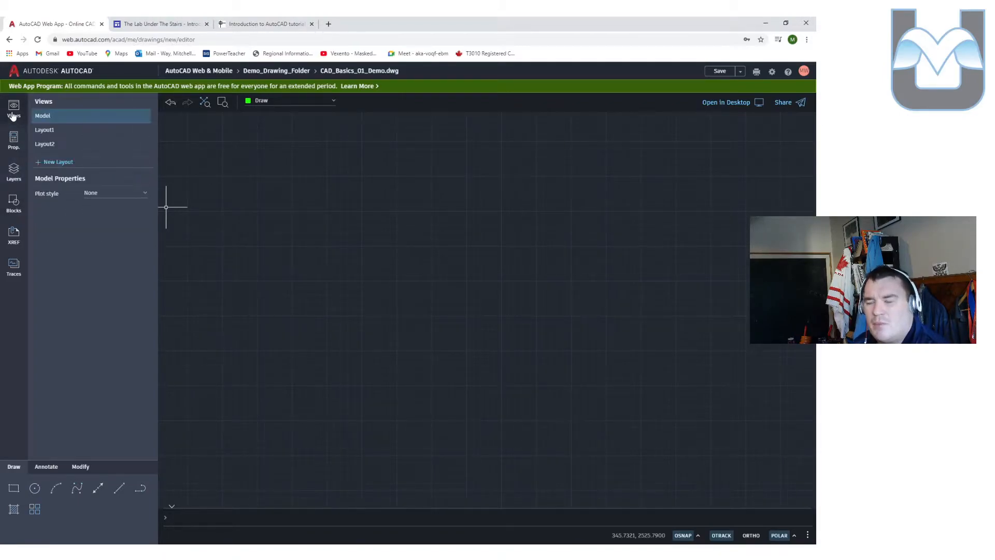
pyautogui.click(96, 120)
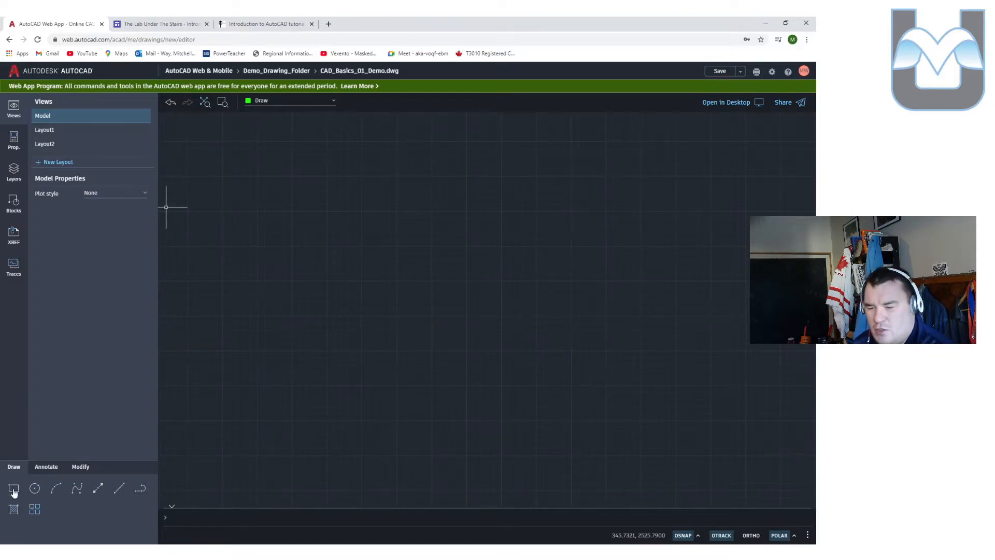
pyautogui.click(39, 466)
pyautogui.click(71, 466)
pyautogui.click(14, 467)
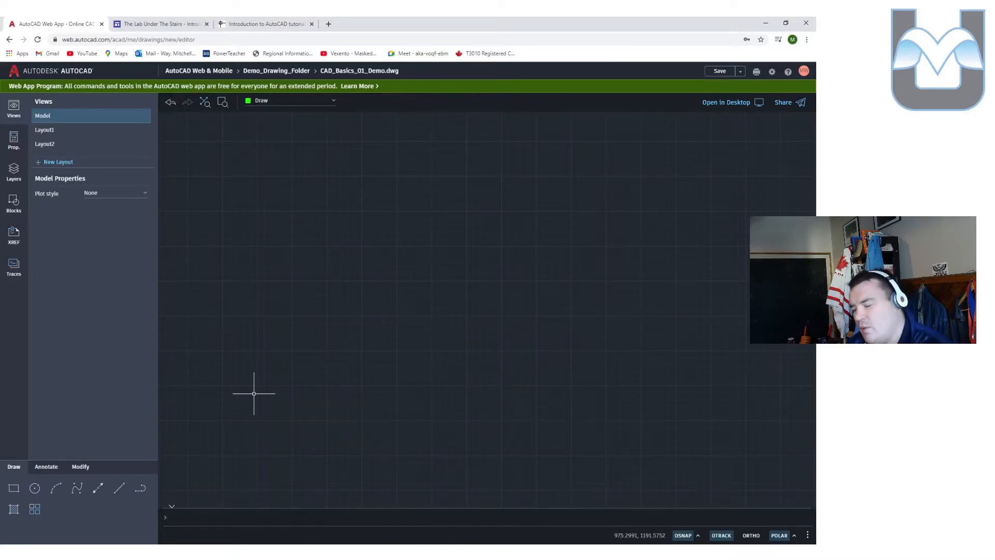
# Draw a rectangle 10 wide and 7 high with its first corner at the origin 0,0
pyautogui.write('re')
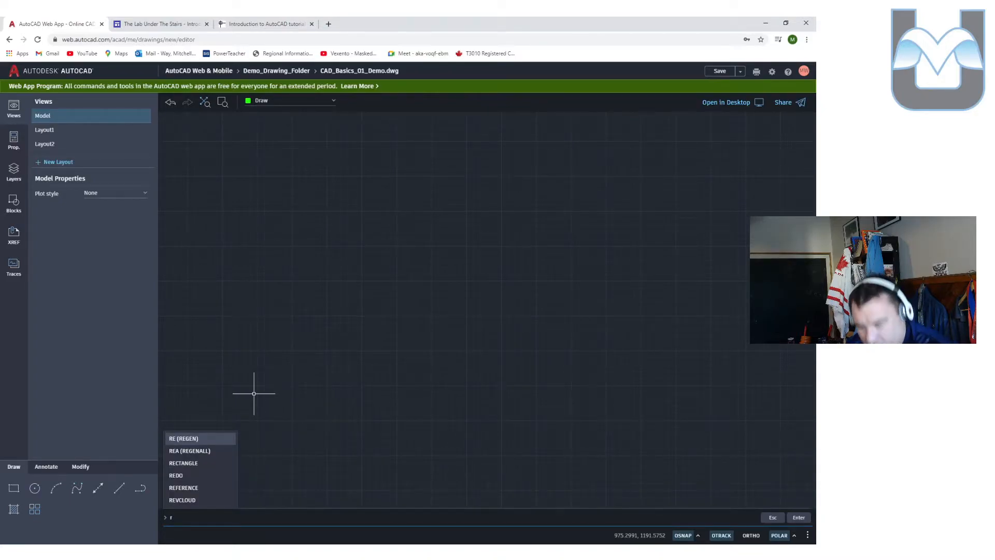
pyautogui.write('ect')
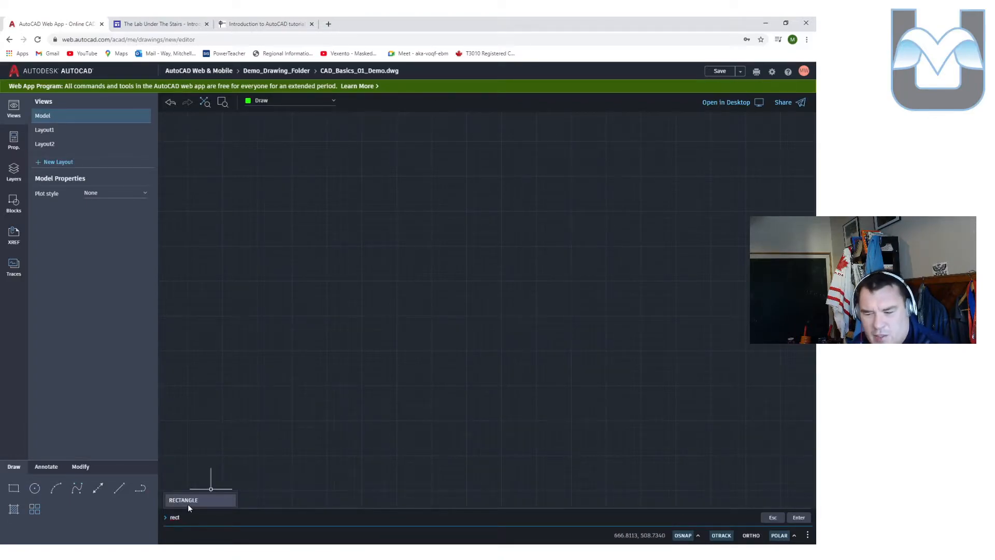
pyautogui.press('Return')
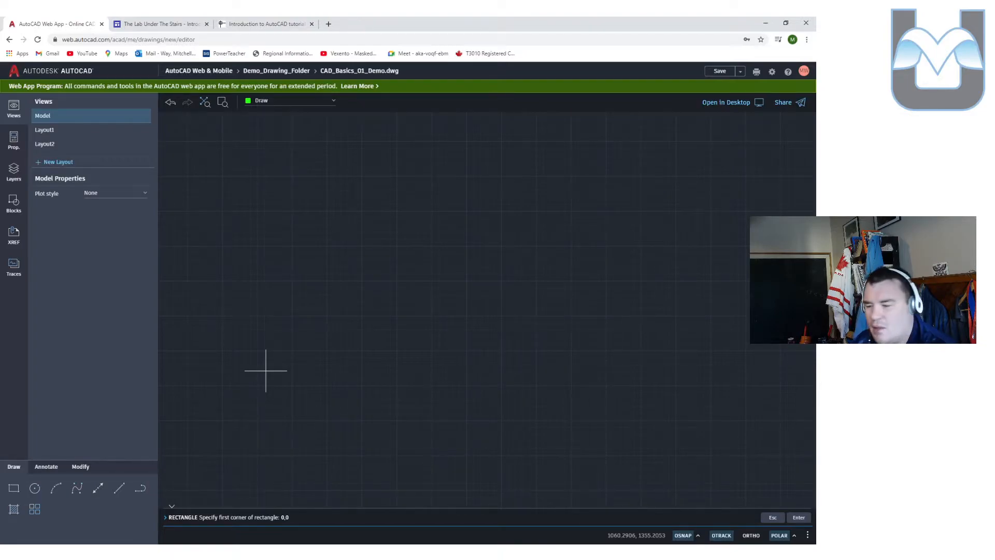
pyautogui.press('Return')
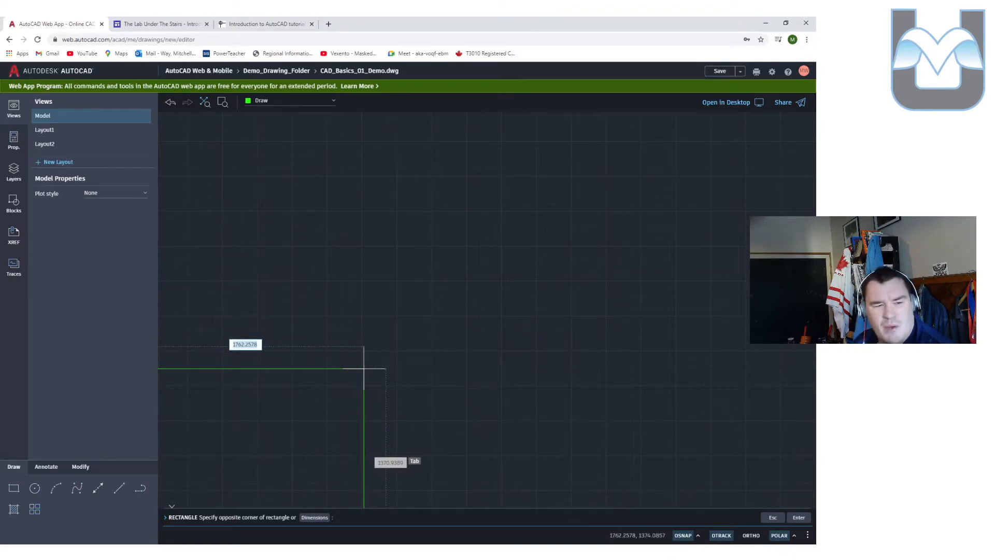
pyautogui.scroll(-5, 546, 273)
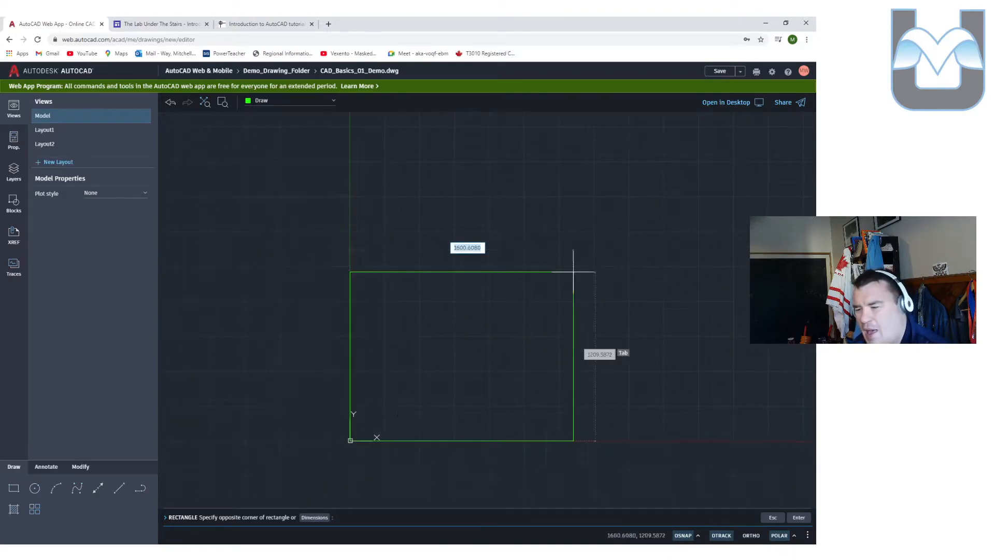
pyautogui.scroll(5, 413, 331)
pyautogui.scroll(4, 417, 330)
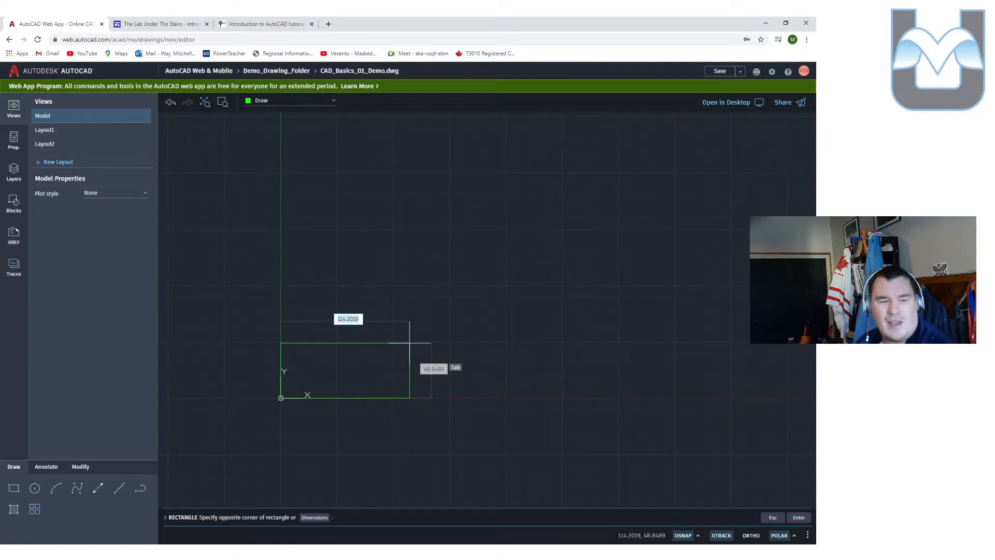
pyautogui.write('10')
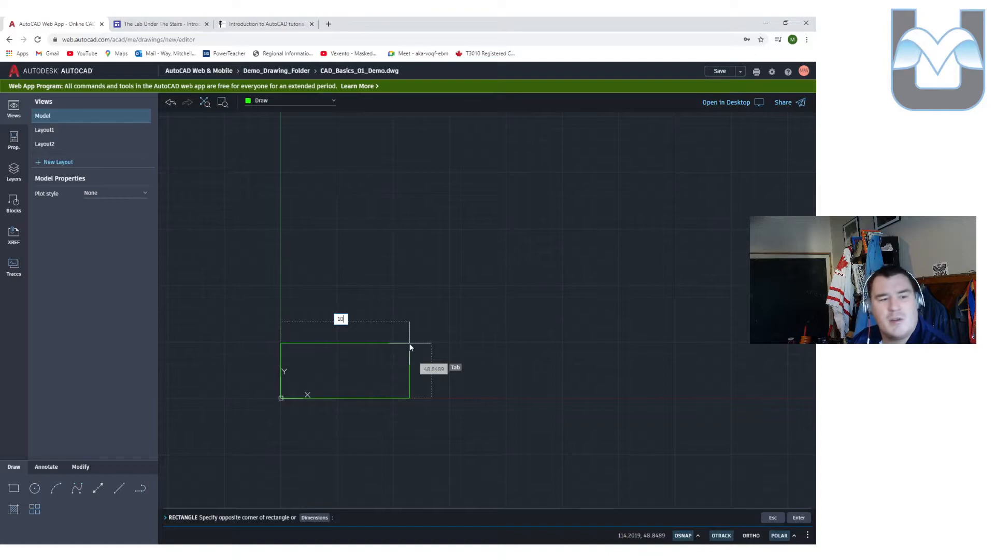
pyautogui.press('Tab')
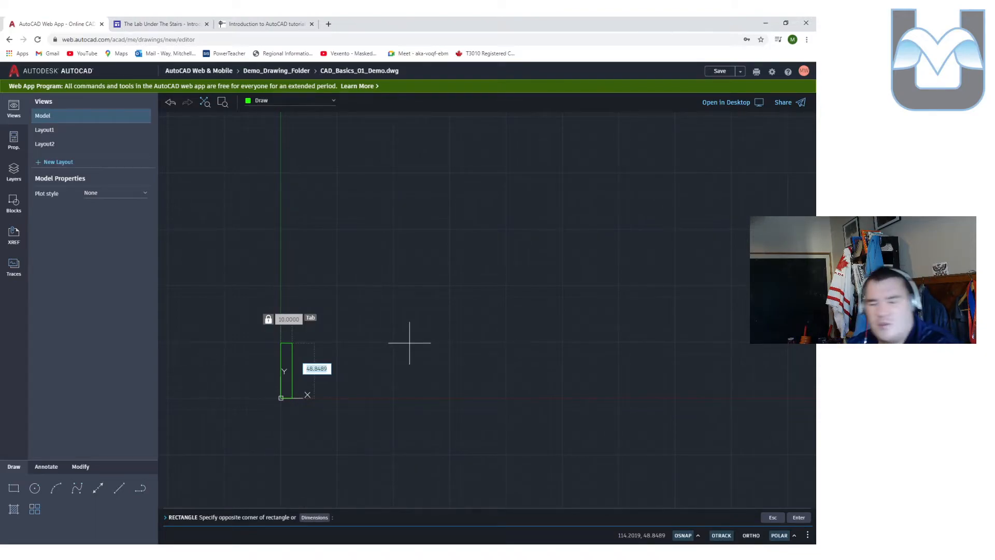
pyautogui.write('7')
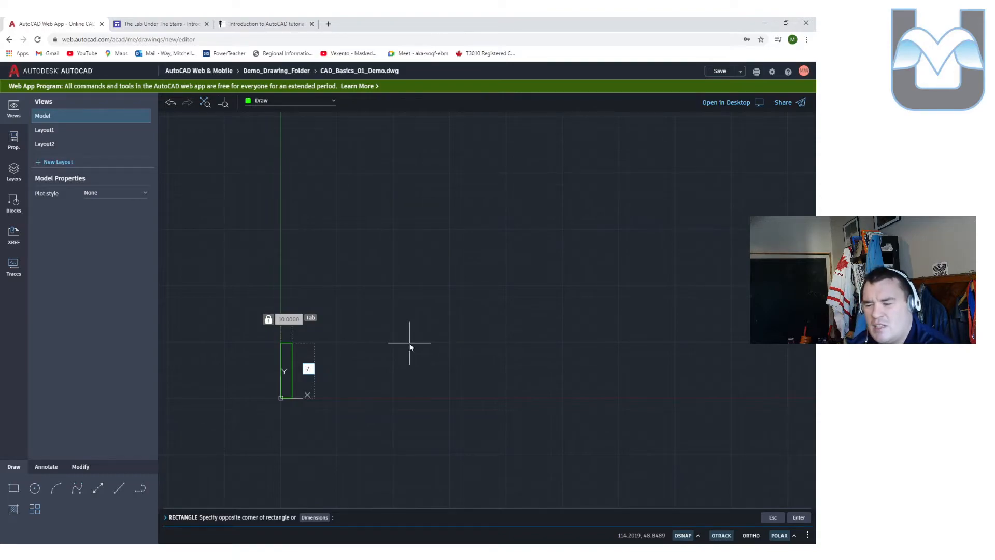
pyautogui.press('Tab')
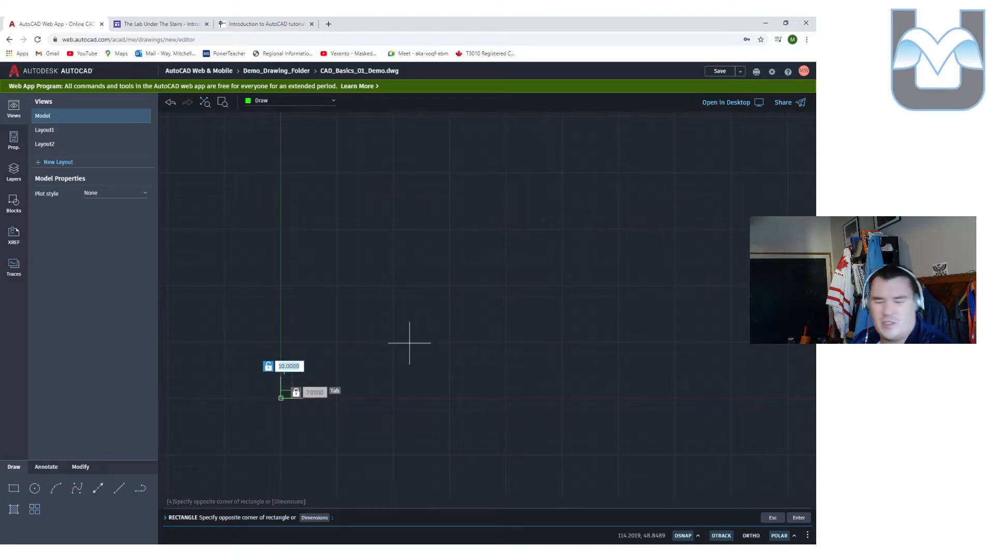
pyautogui.scroll(5, 293, 391)
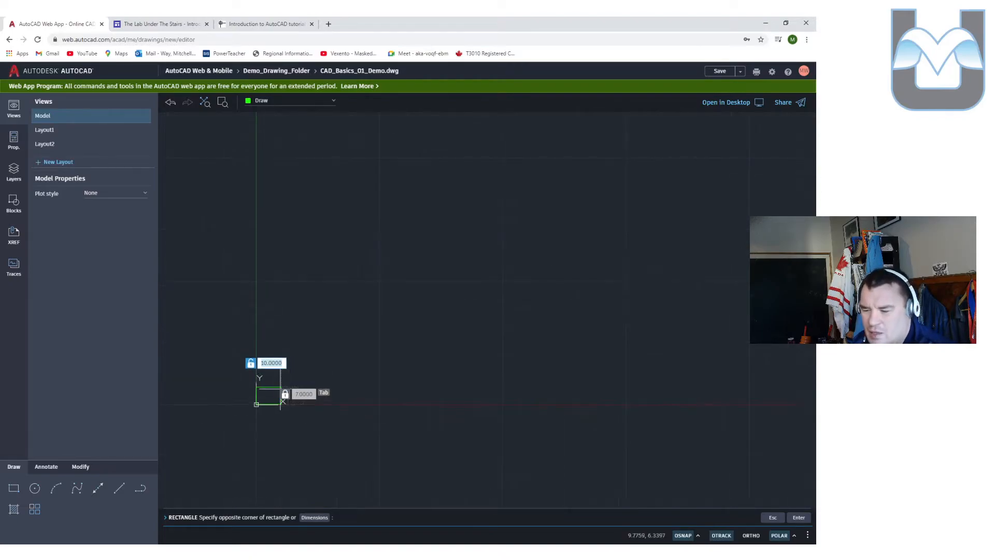
pyautogui.scroll(4, 260, 399)
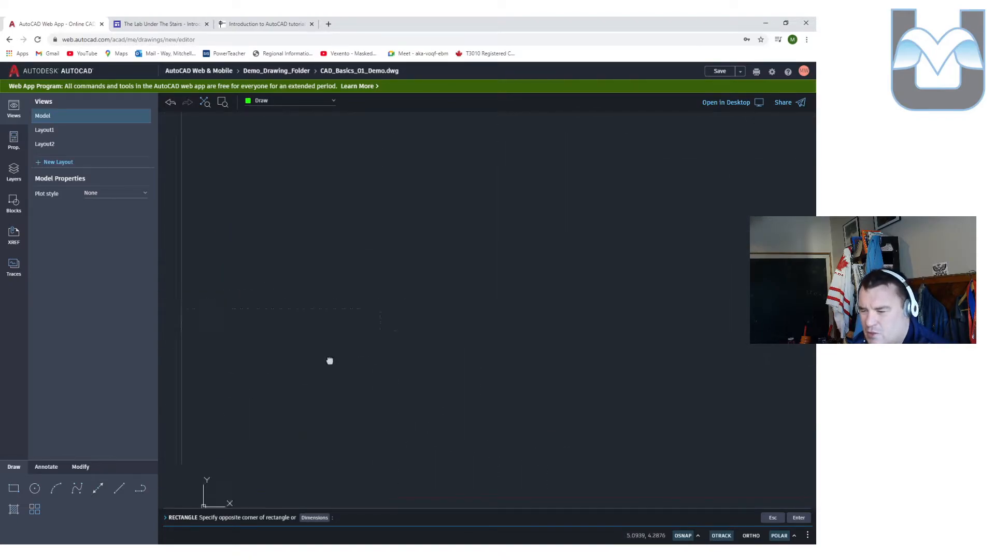
pyautogui.press('Return')
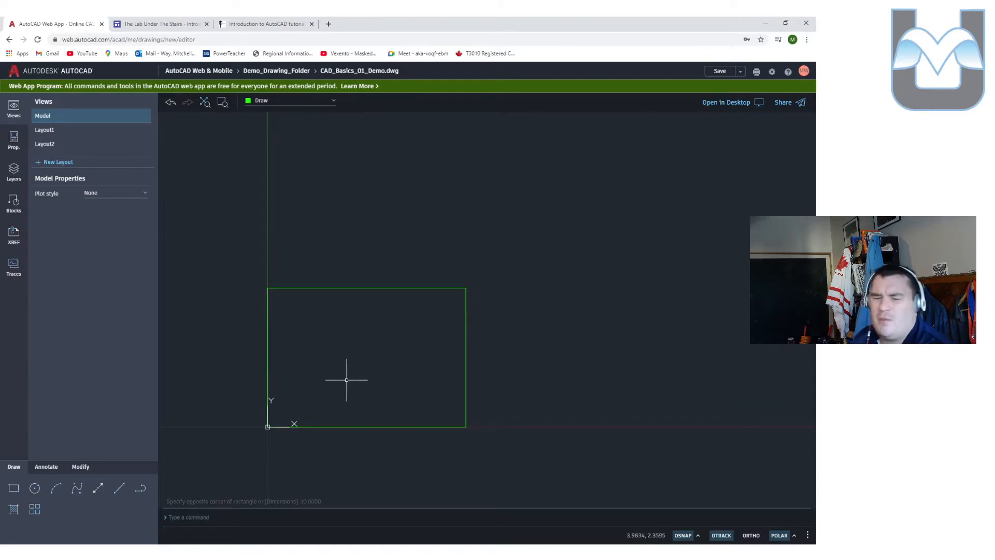
# Make Dim the current layer in preparation for dimensioning the rectangle
pyautogui.scroll(2, 340, 390)
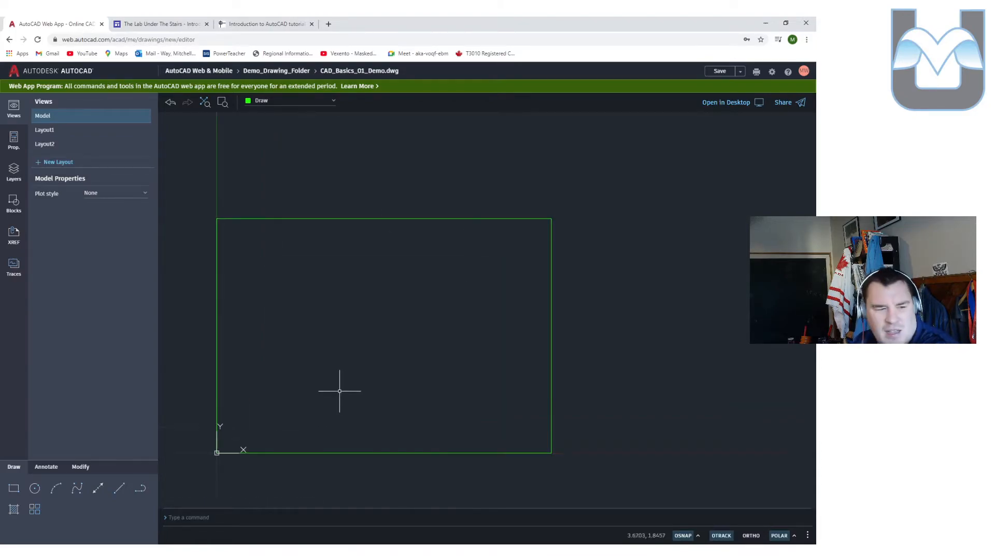
pyautogui.moveTo(391, 358)
pyautogui.mouseDown(button='middle')
pyautogui.moveTo(453, 335)
pyautogui.moveTo(386, 331)
pyautogui.mouseUp(button='middle')
pyautogui.scroll(1, 455, 334)
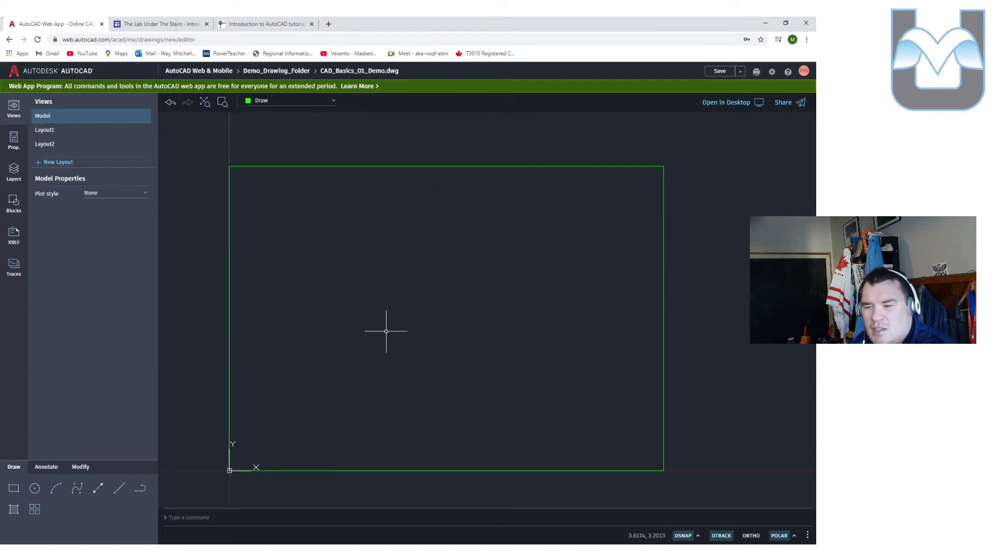
pyautogui.click(51, 466)
pyautogui.click(58, 488)
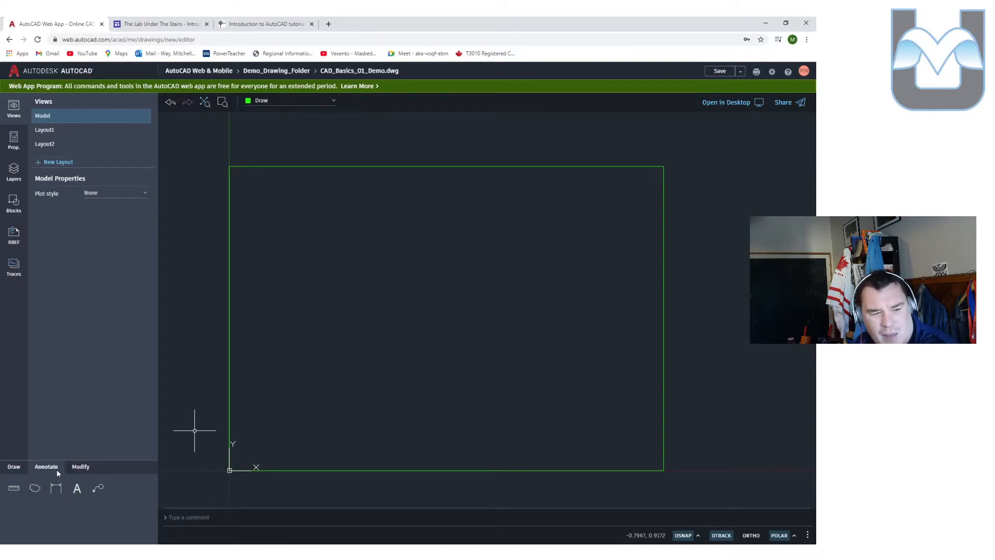
pyautogui.click(13, 171)
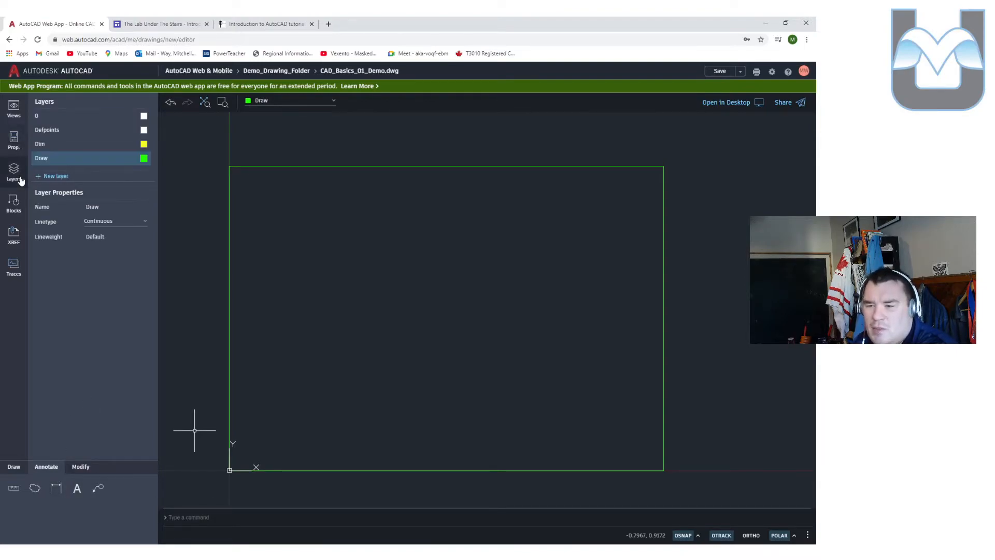
pyautogui.click(79, 150)
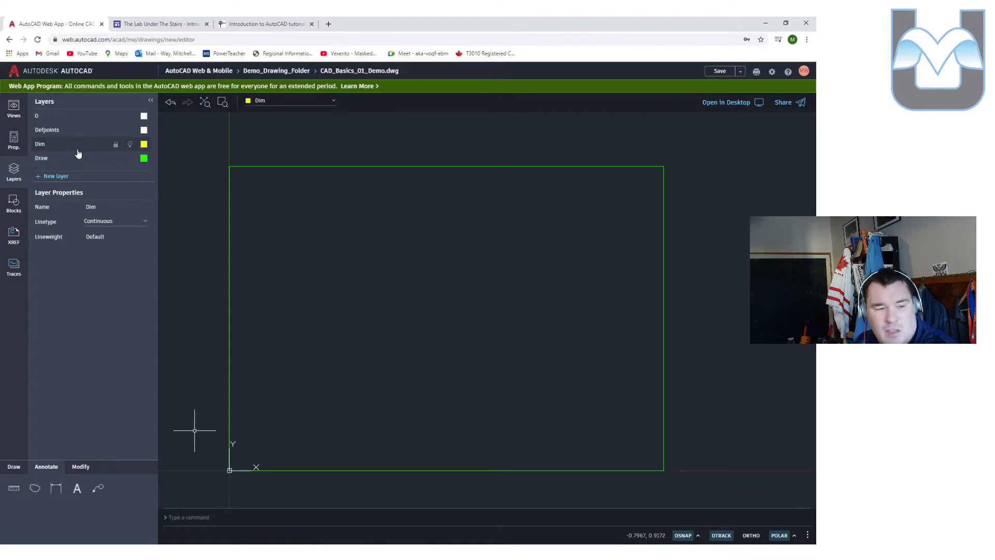
pyautogui.click(56, 487)
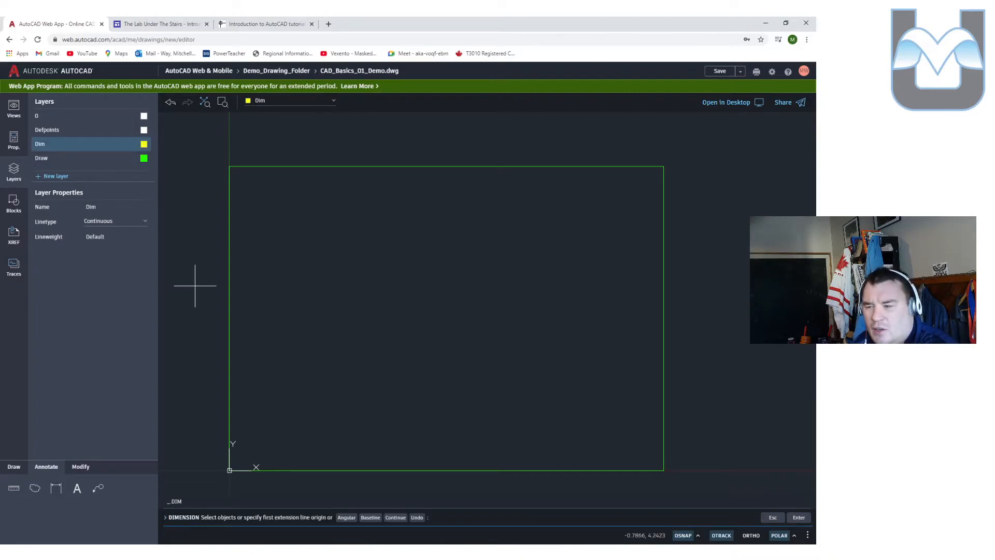
pyautogui.click(230, 166)
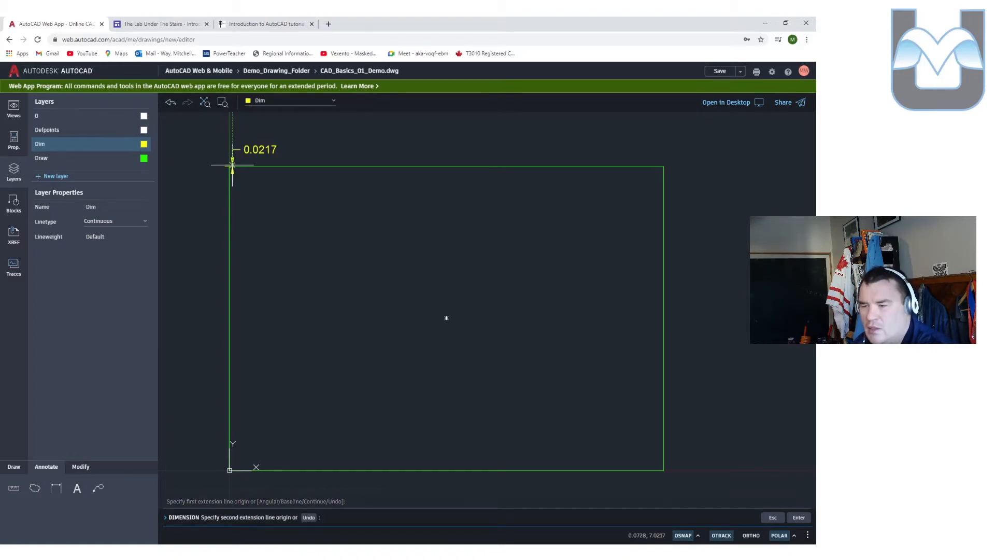
pyautogui.press('Escape')
# Dimension the rectangle's width above its top edge and its height beside its right edge
pyautogui.click(56, 487)
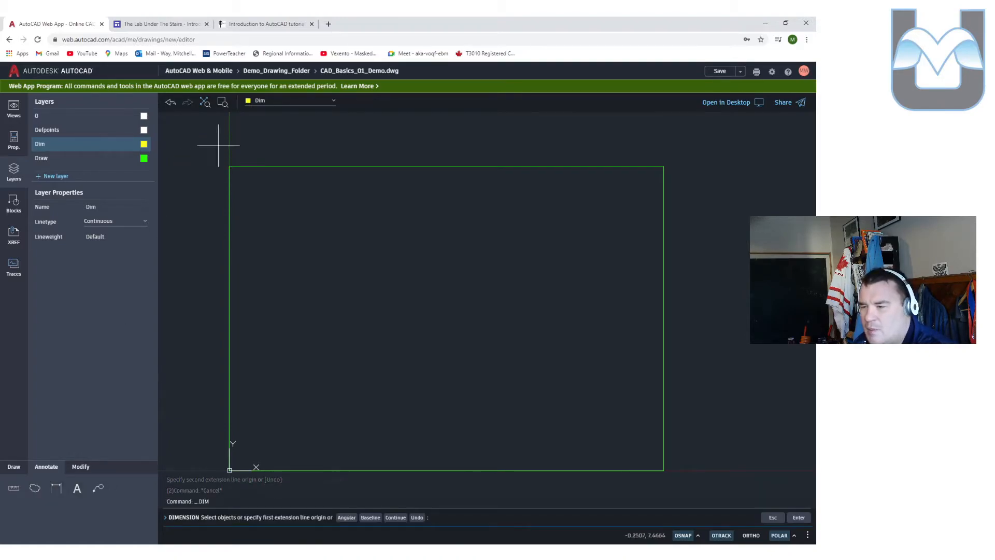
pyautogui.click(230, 166)
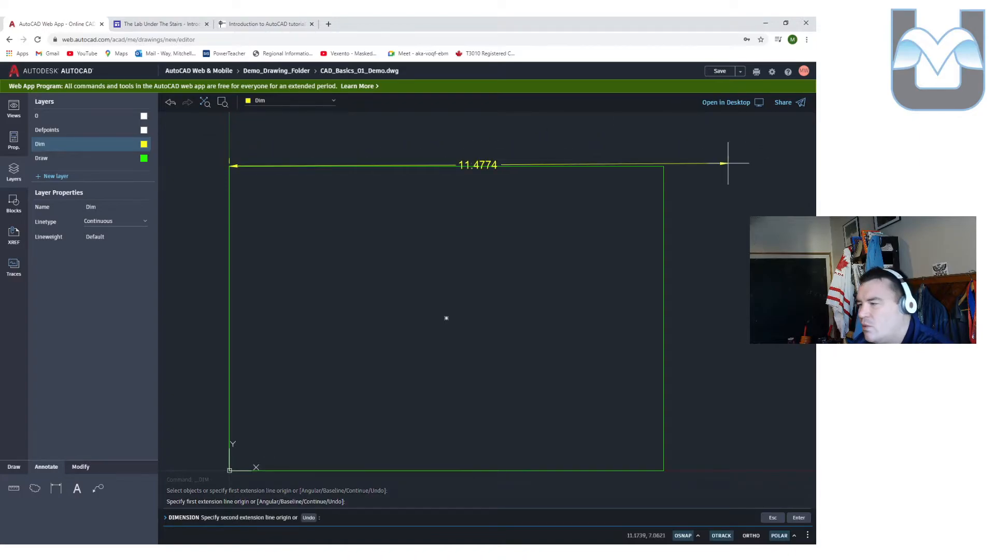
pyautogui.click(663, 166)
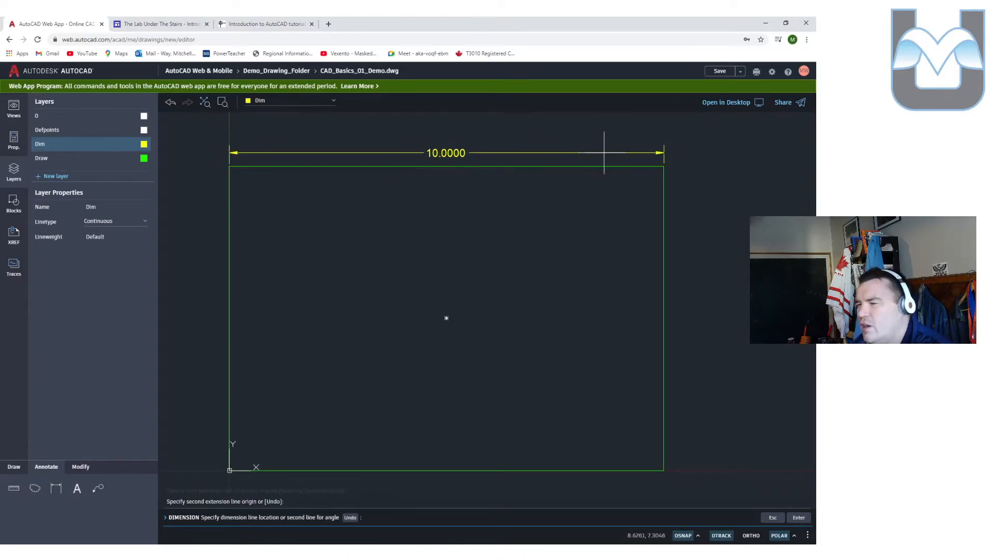
pyautogui.click(610, 151)
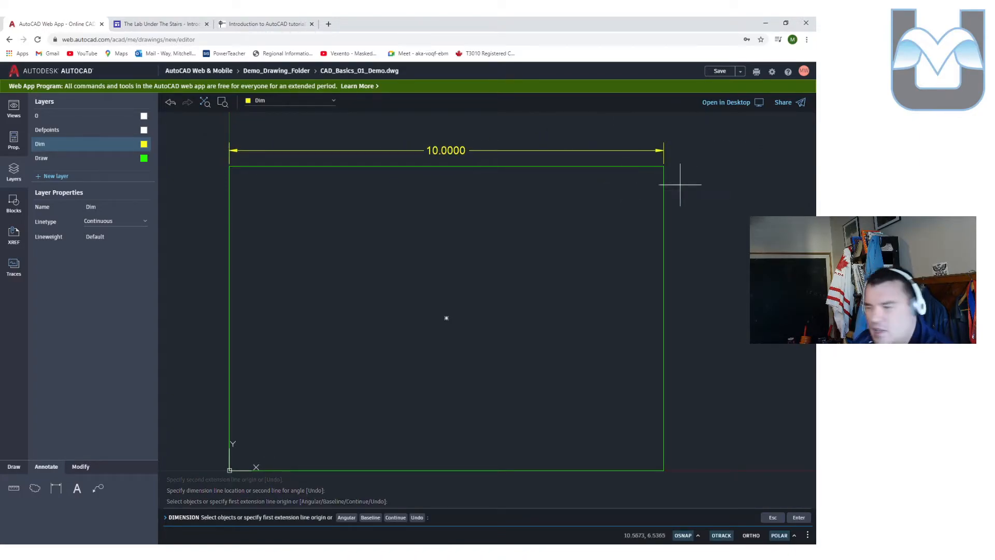
pyautogui.click(665, 229)
pyautogui.click(685, 231)
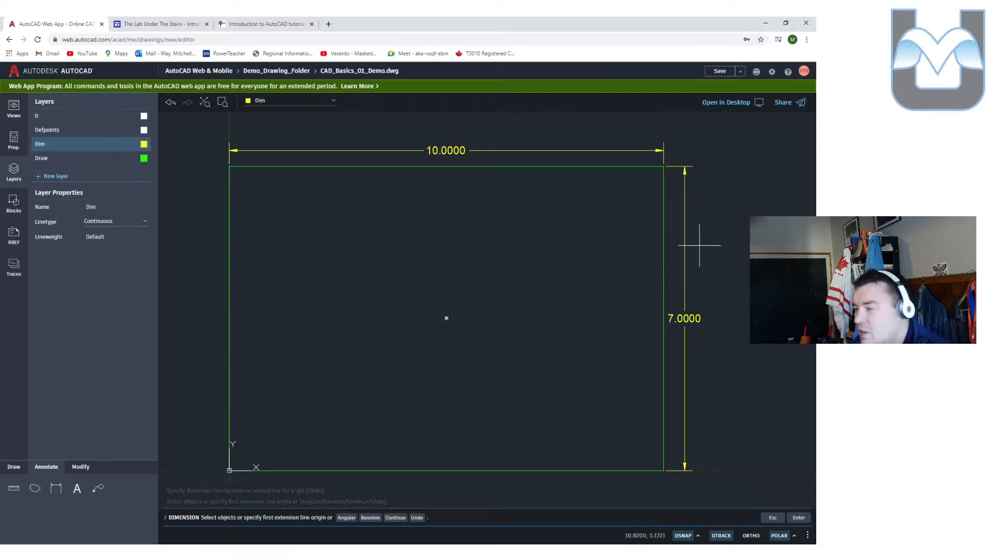
pyautogui.scroll(1, 565, 267)
pyautogui.scroll(-1, 541, 270)
pyautogui.press('Escape')
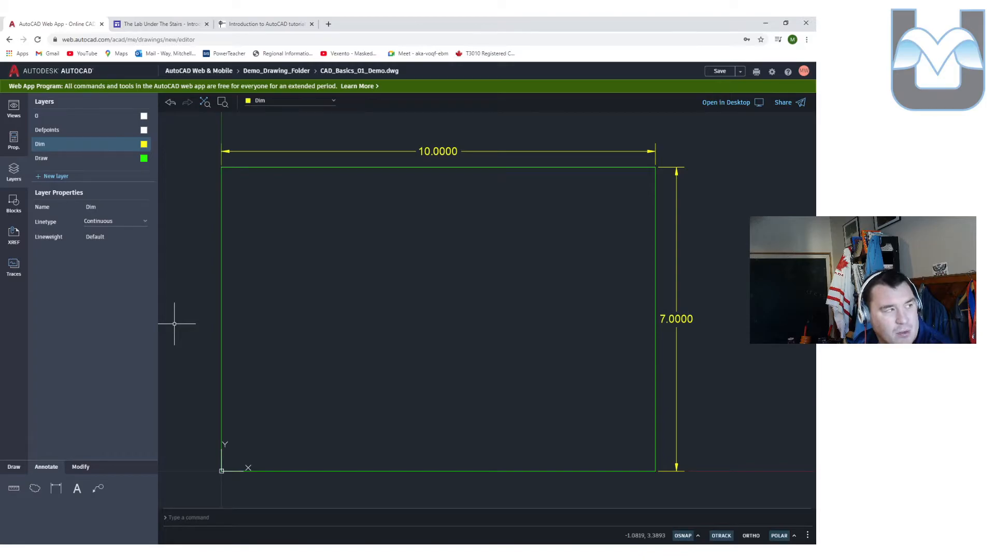
# Switch to CAD_Basics_01_Web.pdf in Google Drive, examine the enlarged drawing's dimensions for the inner rectangle, and return to the AutoCAD web app
pyautogui.moveTo(0, 197)
pyautogui.mouseDown()
pyautogui.moveTo(231, 117)
pyautogui.moveTo(249, 101)
pyautogui.mouseUp()
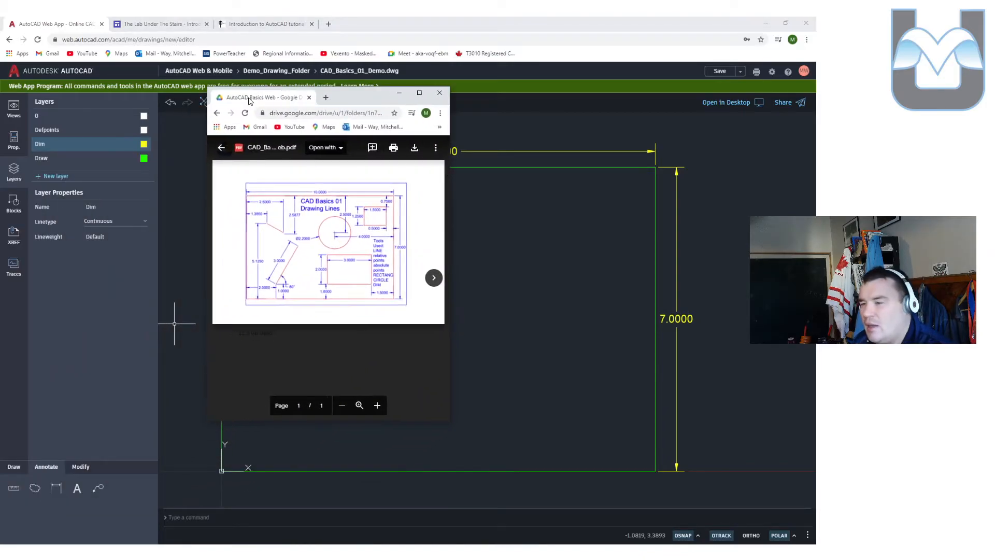
pyautogui.doubleClick(343, 101)
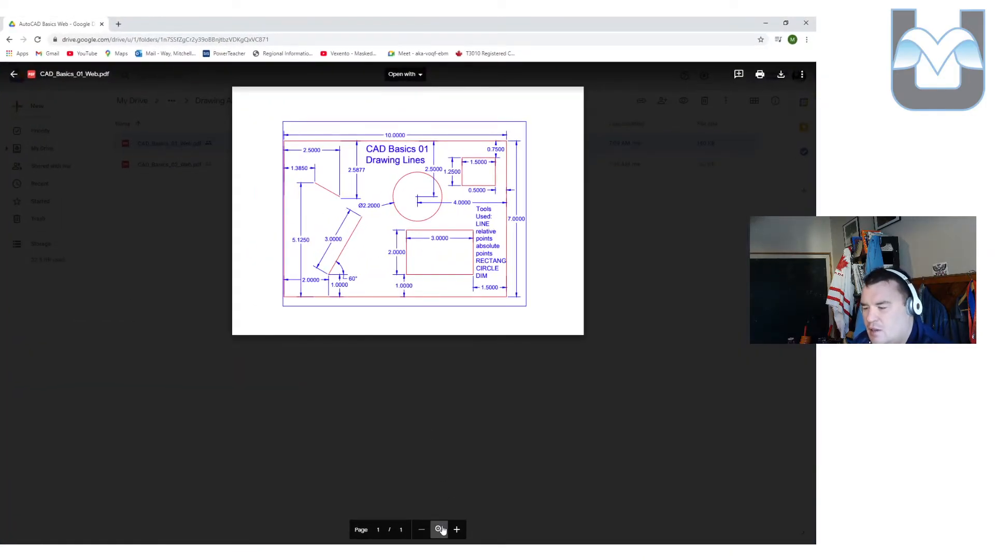
pyautogui.click(440, 529)
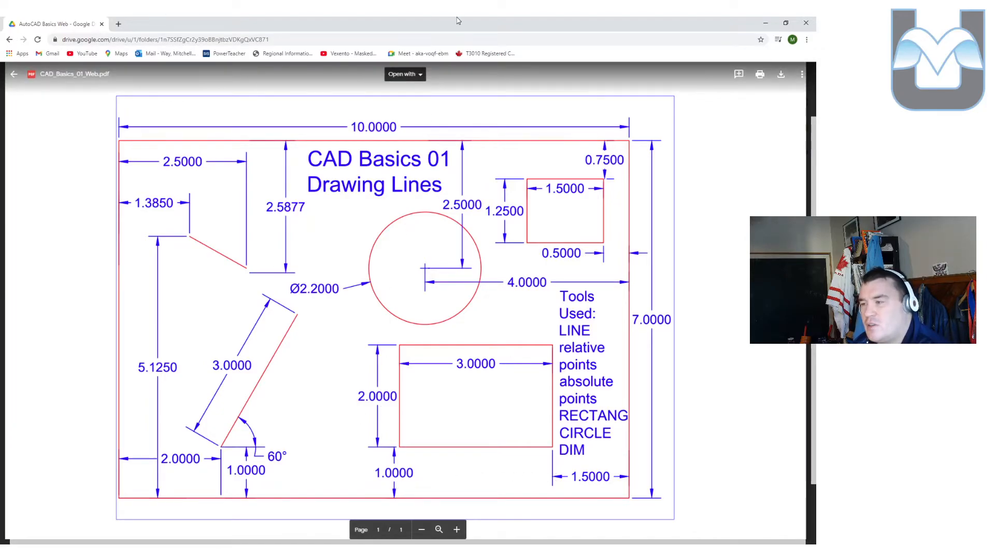
pyautogui.hotkey('alt', 'Tab')
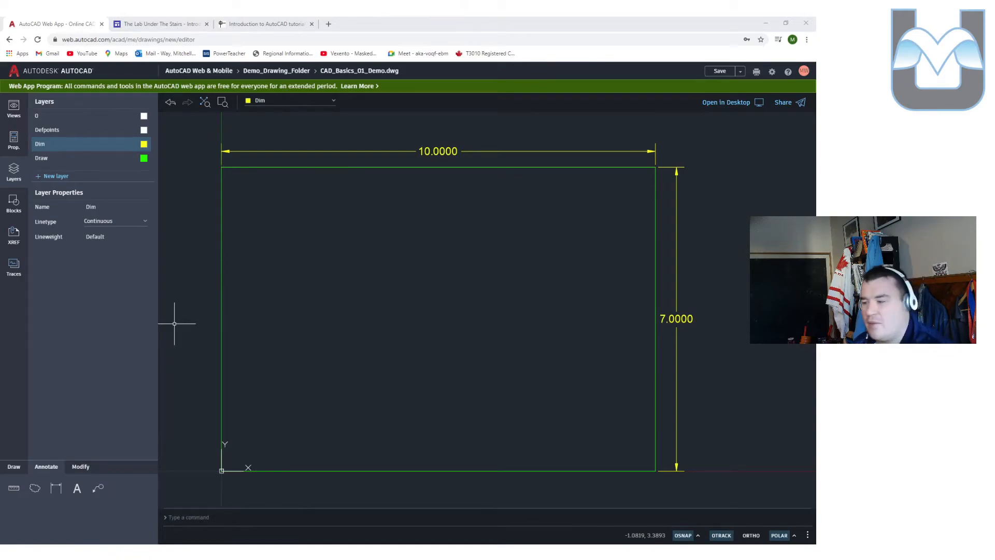
pyautogui.click(14, 466)
pyautogui.click(14, 488)
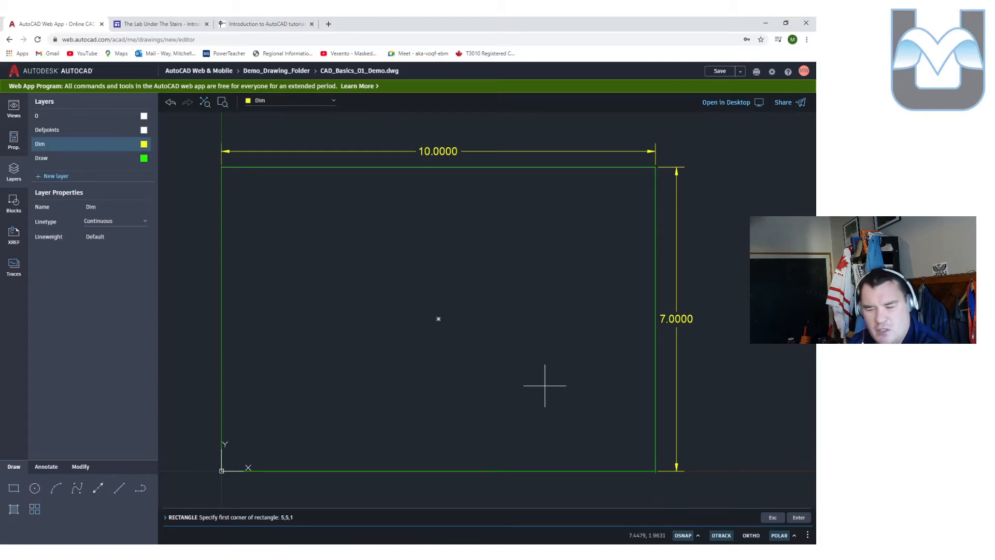
pyautogui.press('Return')
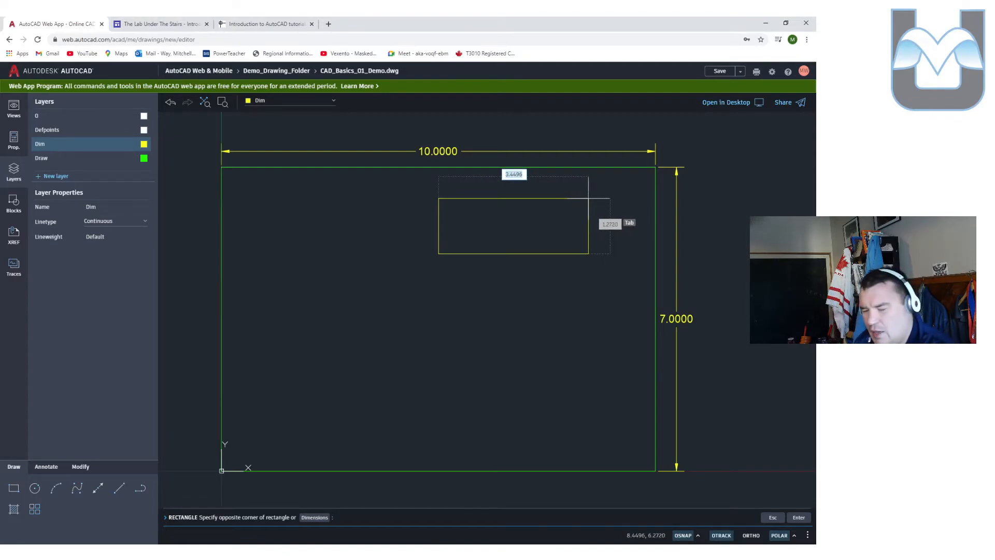
pyautogui.press('Escape')
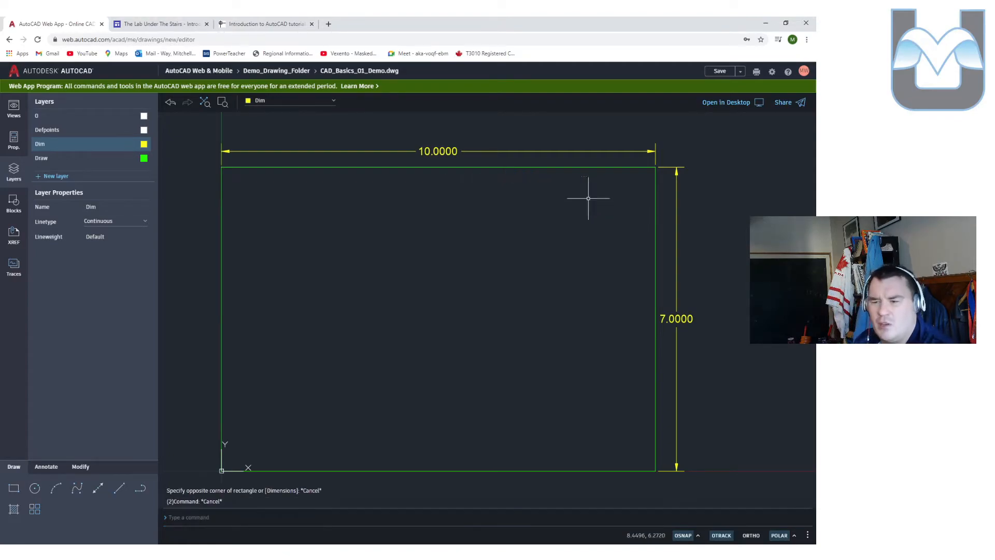
# Draw an inner rectangle 3 wide and 2 high on the Draw layer, with its first corner at 5.5,1
pyautogui.click(51, 159)
pyautogui.click(77, 491)
pyautogui.click(14, 488)
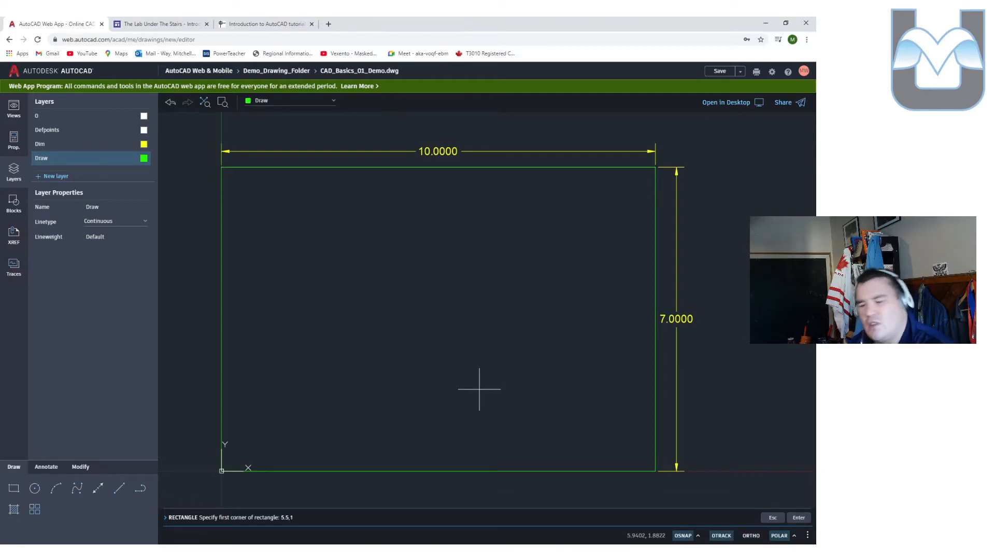
pyautogui.press('Return')
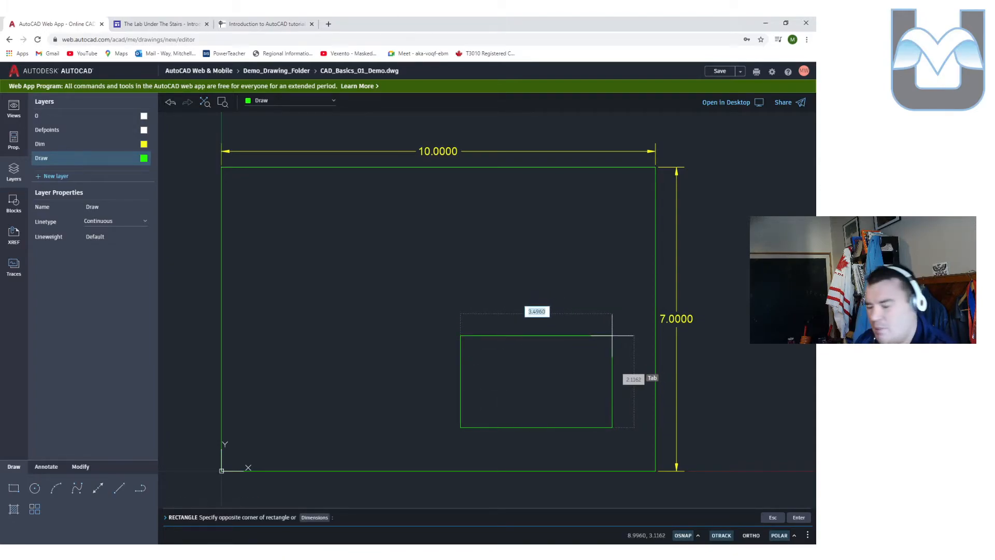
pyautogui.write('3')
pyautogui.press('Tab')
pyautogui.write('2')
pyautogui.press('Return')
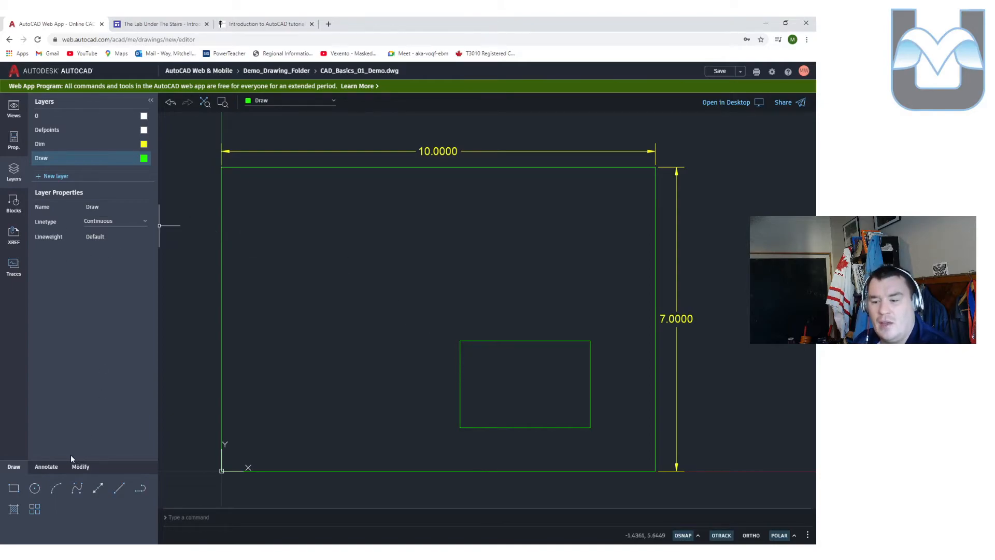
# On the Dim layer, dimension the inner rectangle's width above its top edge and its height beside its left edge
pyautogui.click(57, 145)
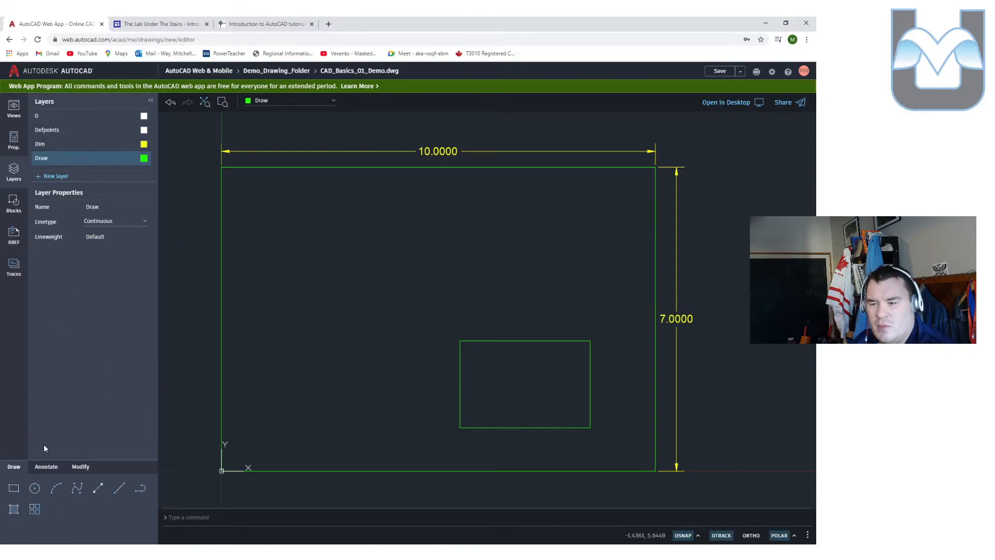
pyautogui.click(33, 488)
pyautogui.click(46, 466)
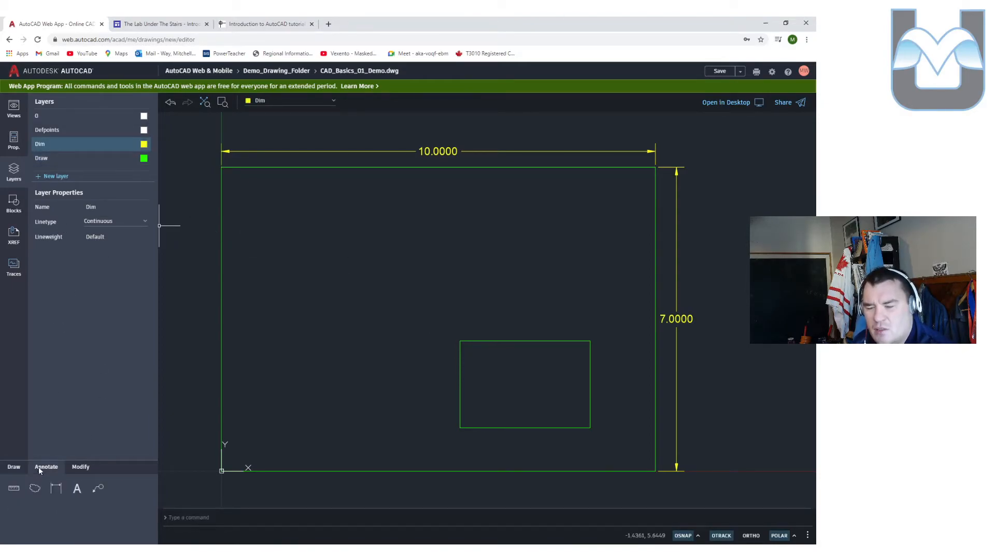
pyautogui.click(56, 488)
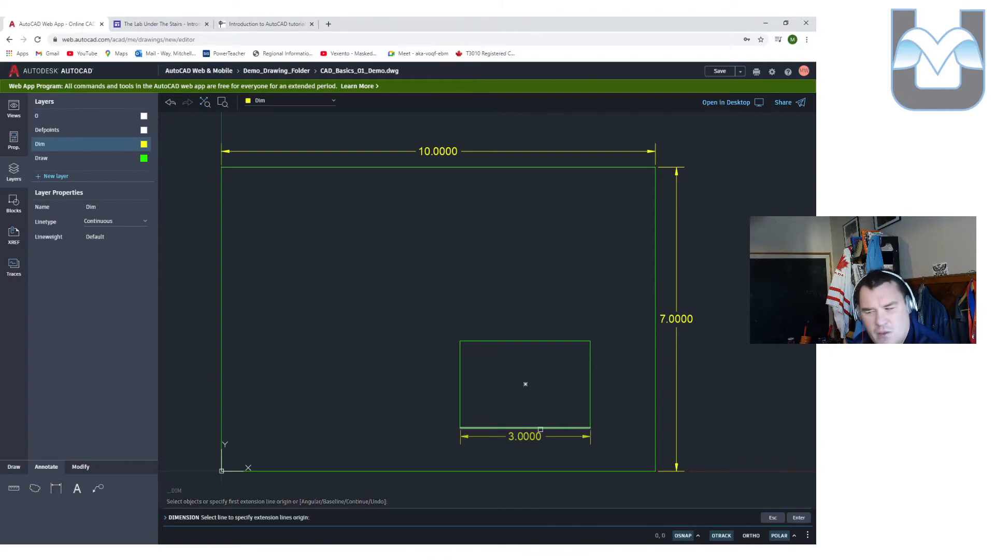
pyautogui.click(533, 341)
pyautogui.press('Escape')
pyautogui.press('Return')
pyautogui.click(533, 341)
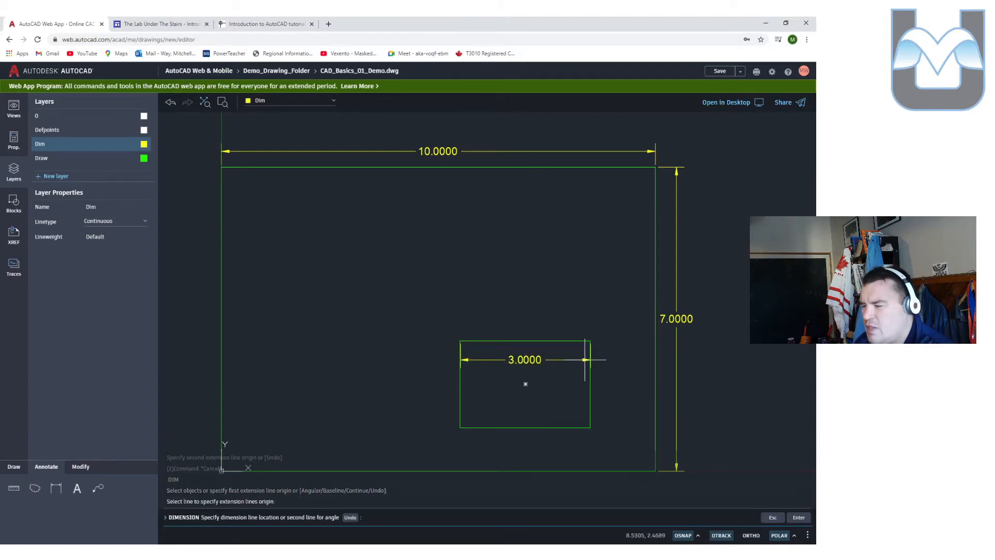
pyautogui.click(578, 328)
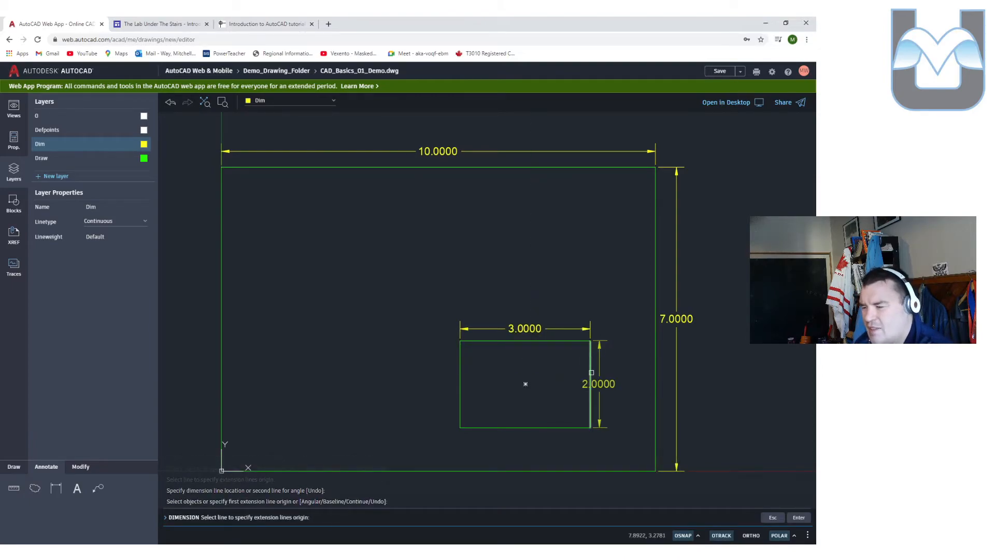
pyautogui.click(459, 376)
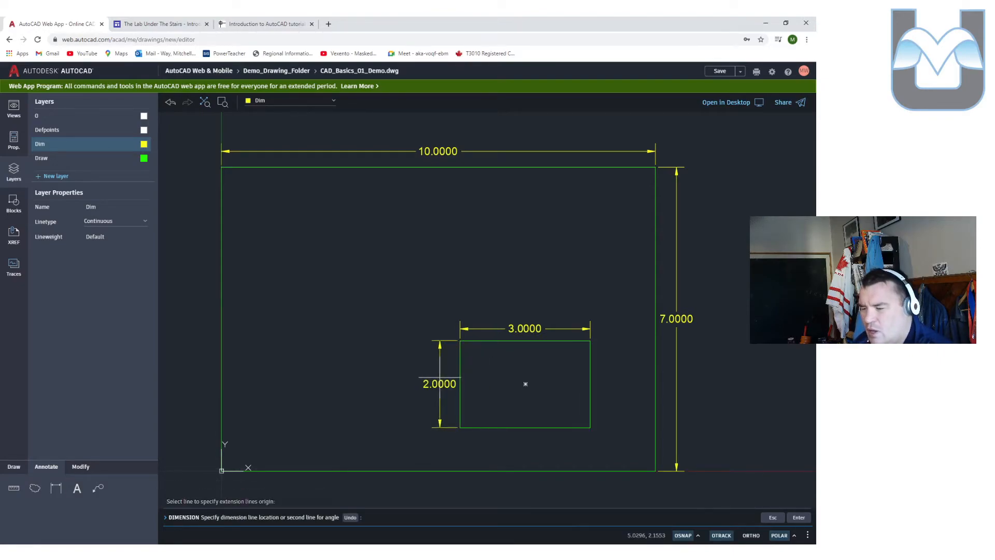
pyautogui.click(439, 384)
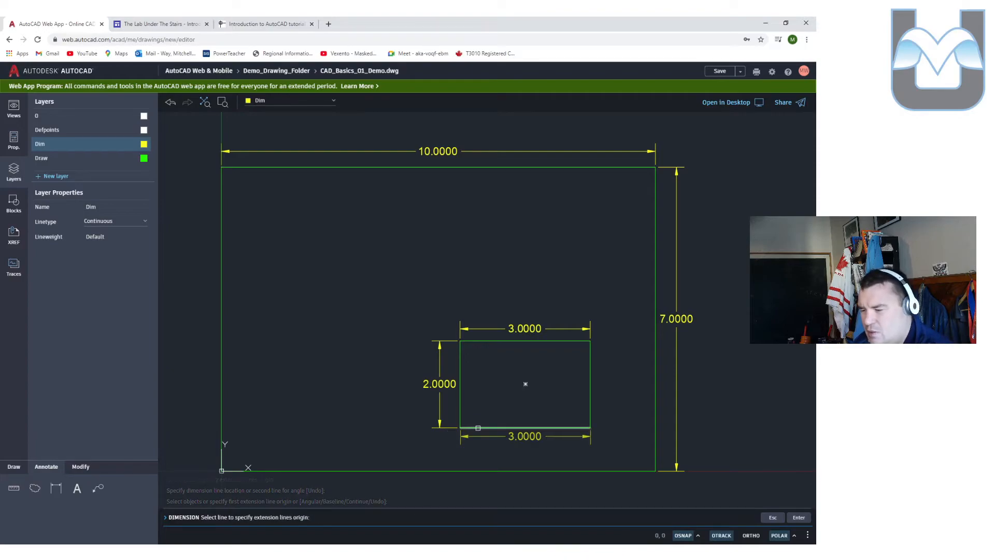
# Dimension the vertical and horizontal distances from the inner rectangle's lower-right corner to the outer rectangle's bottom and right edges
pyautogui.click(590, 427)
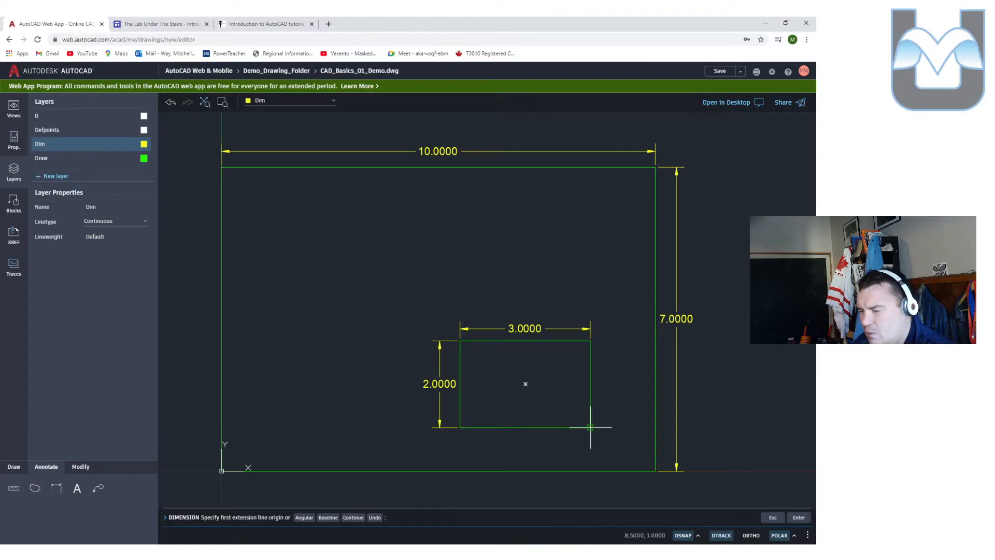
pyautogui.click(590, 470)
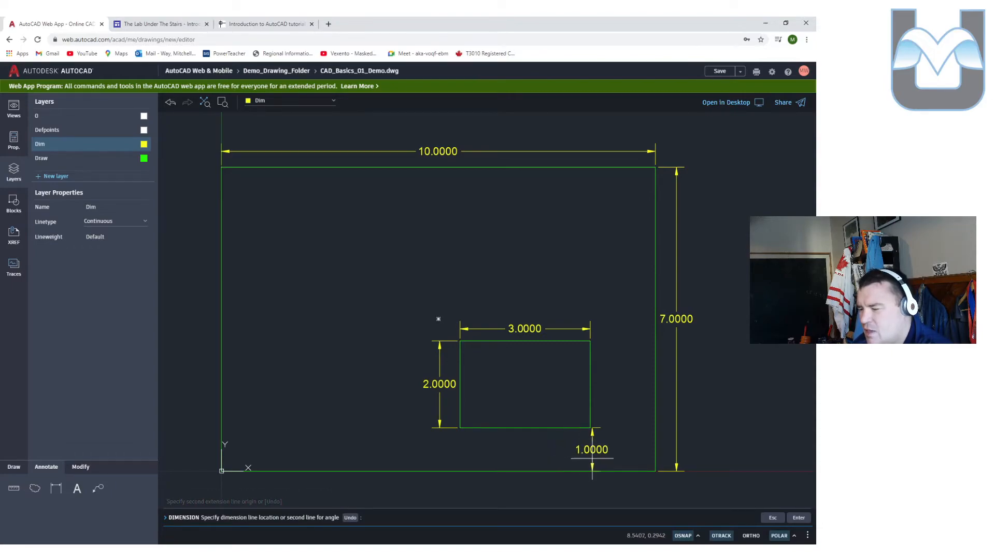
pyautogui.click(599, 451)
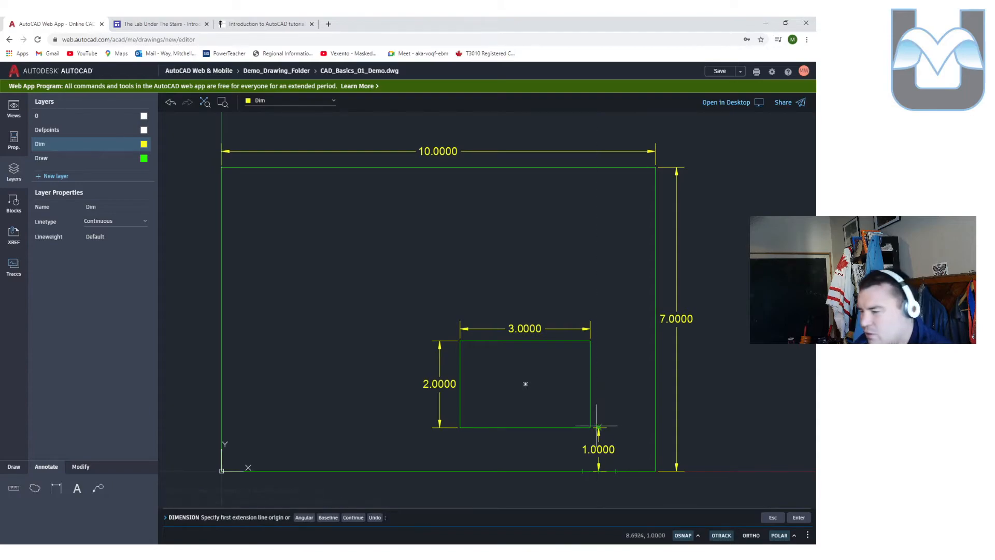
pyautogui.click(591, 427)
pyautogui.click(655, 427)
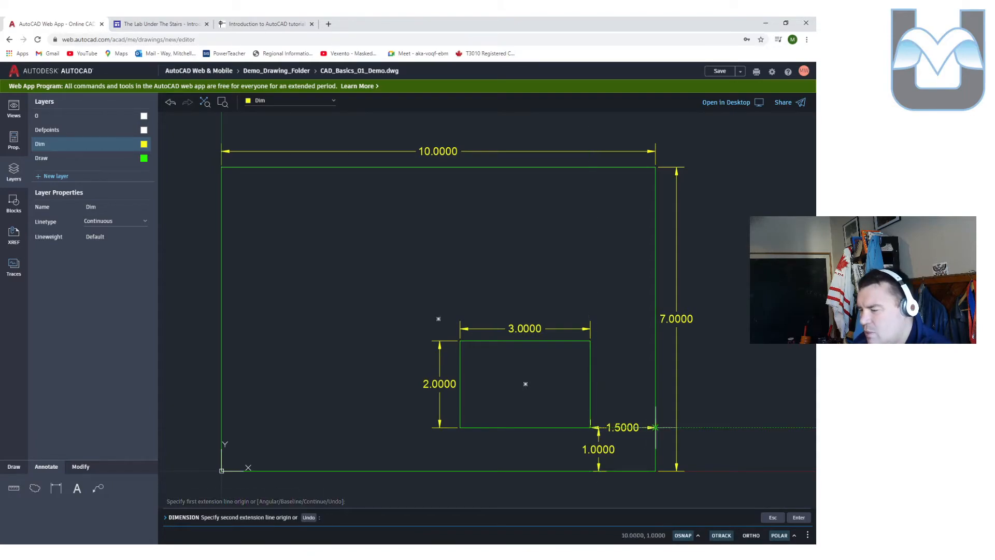
pyautogui.click(651, 409)
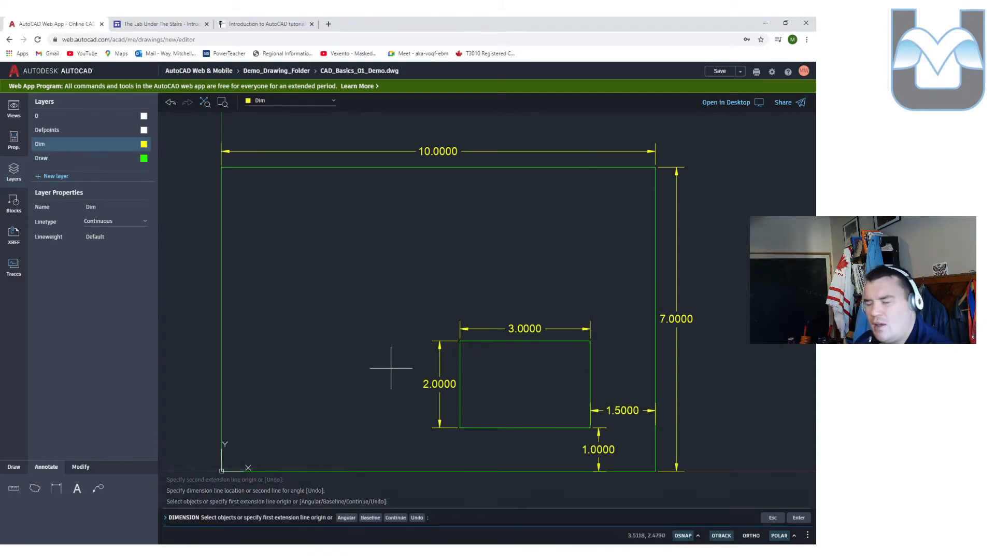
pyautogui.press('Escape')
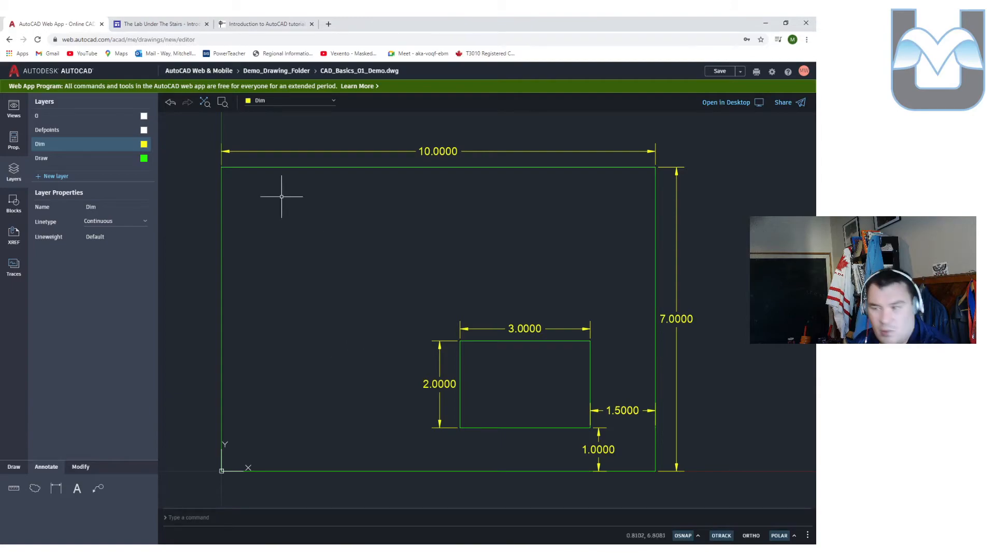
# Draw construction lines from the outer rectangle's top-right corner, 4 units left along the top edge and 2.5 units straight down
pyautogui.click(18, 469)
pyautogui.click(119, 487)
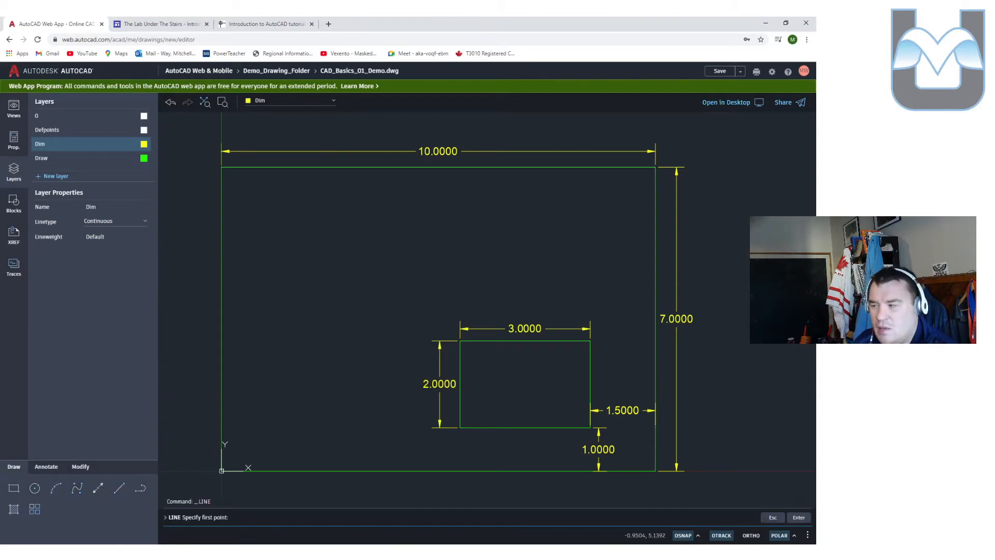
pyautogui.click(655, 167)
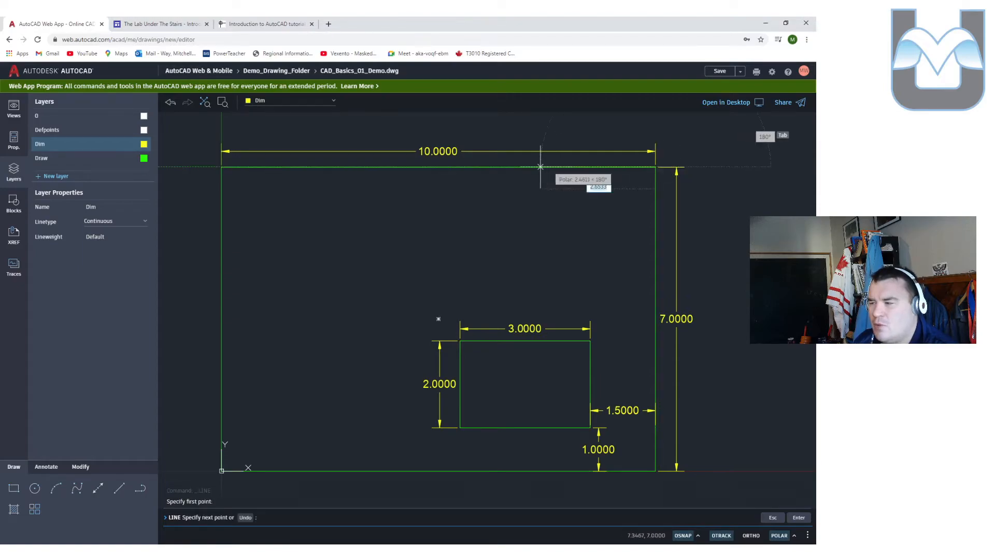
pyautogui.write('4')
pyautogui.press('Return')
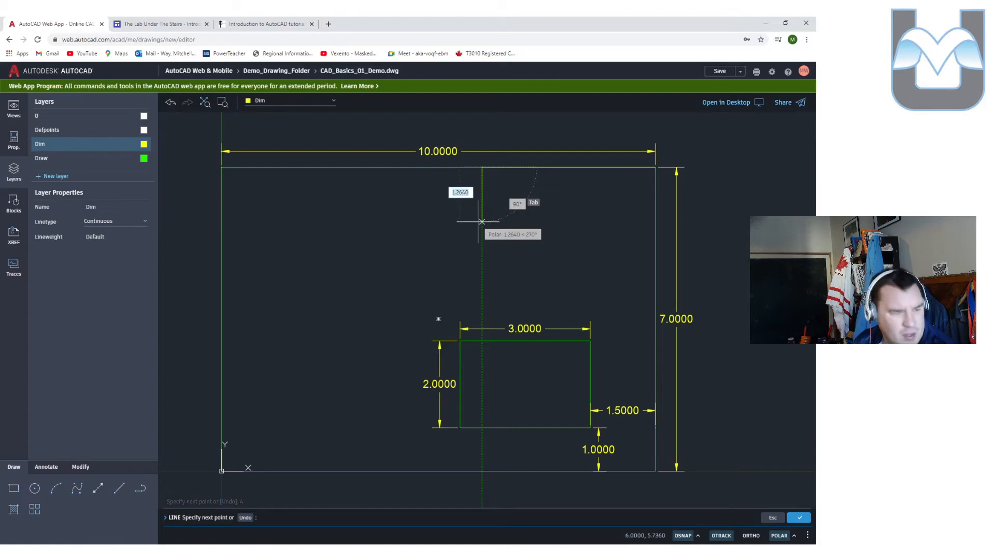
pyautogui.write('2')
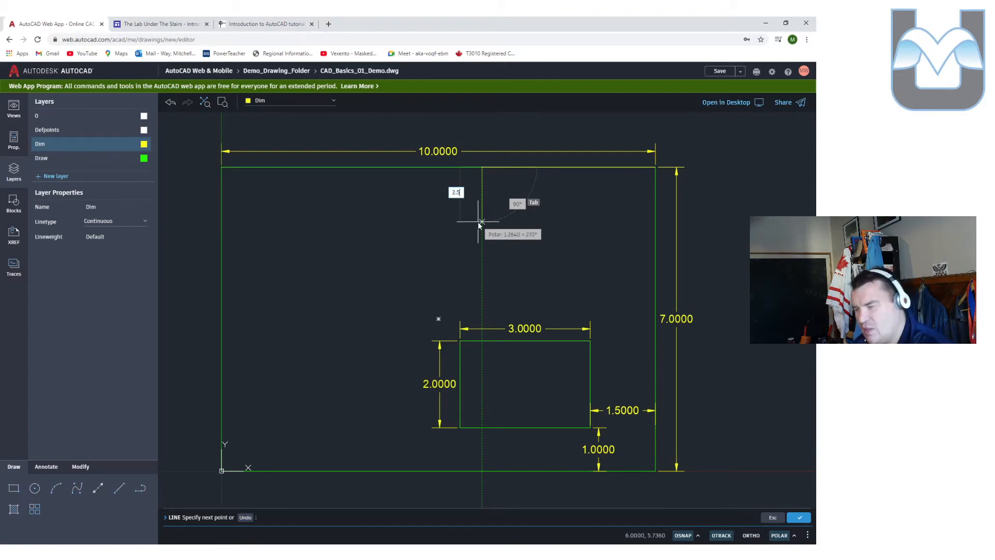
pyautogui.write('.5')
pyautogui.press('Return')
pyautogui.press('Escape')
pyautogui.press('Escape')
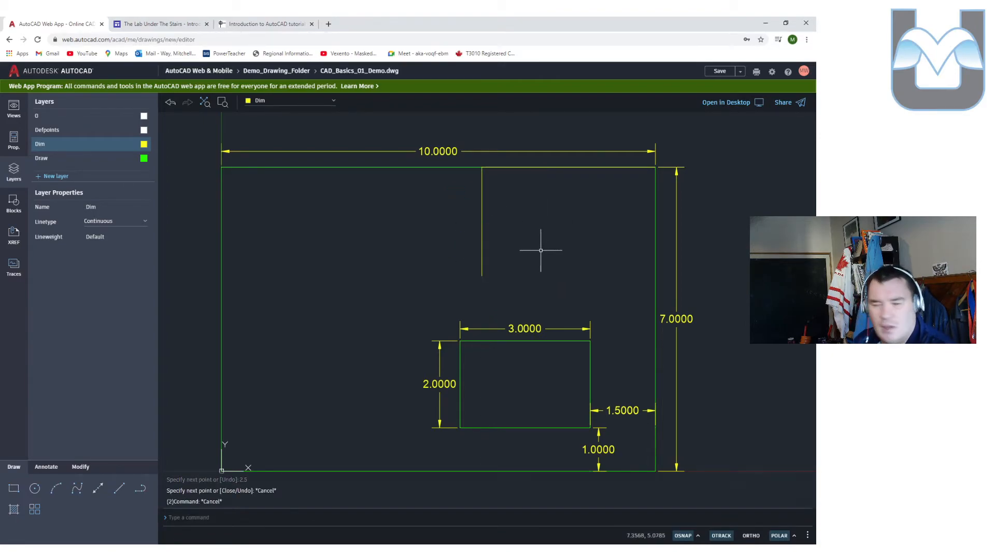
# Inspect the properties of the vertical construction line, including its layer, length and angle
pyautogui.click(482, 235)
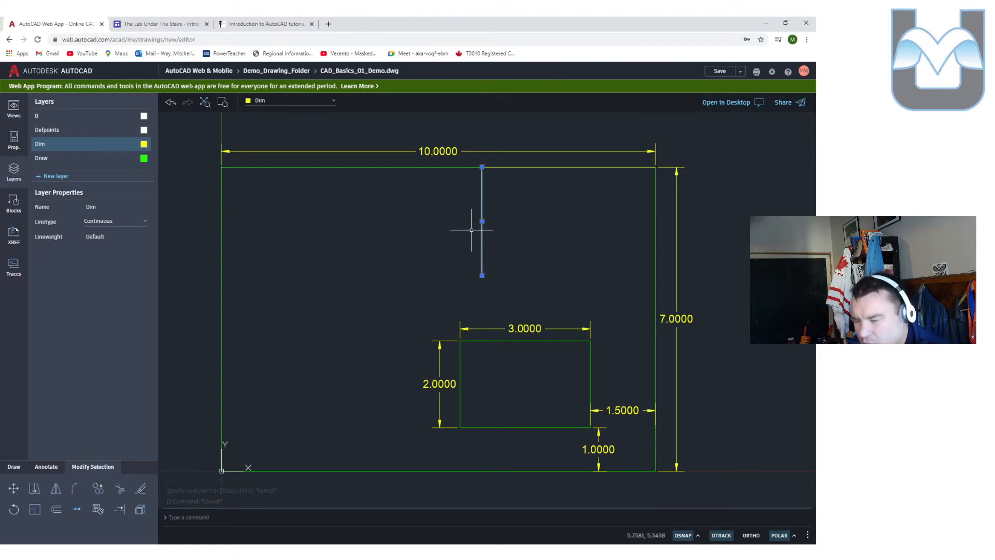
pyautogui.click(14, 139)
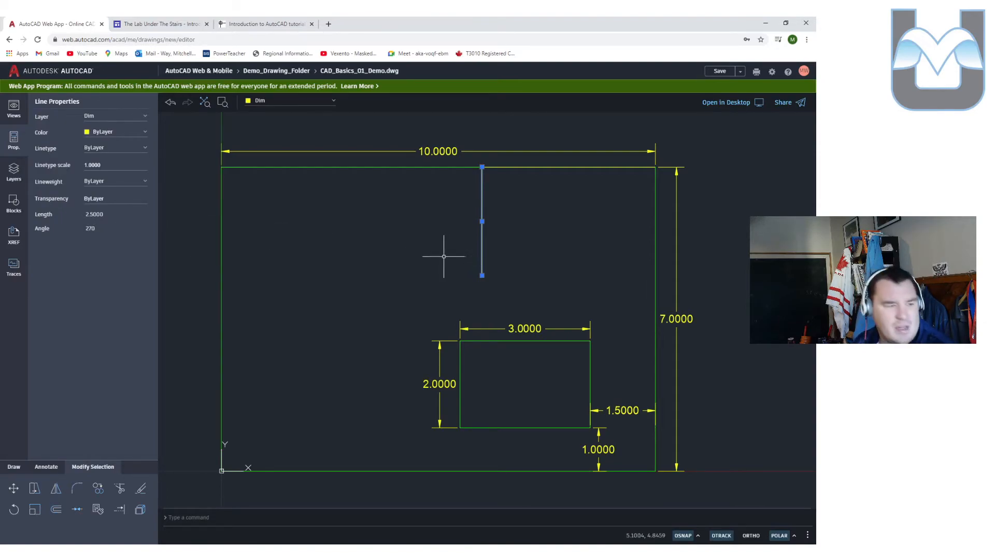
pyautogui.press('Escape')
# Move the inner rectangle's width dimension down so that it sits inside the rectangle
pyautogui.click(523, 328)
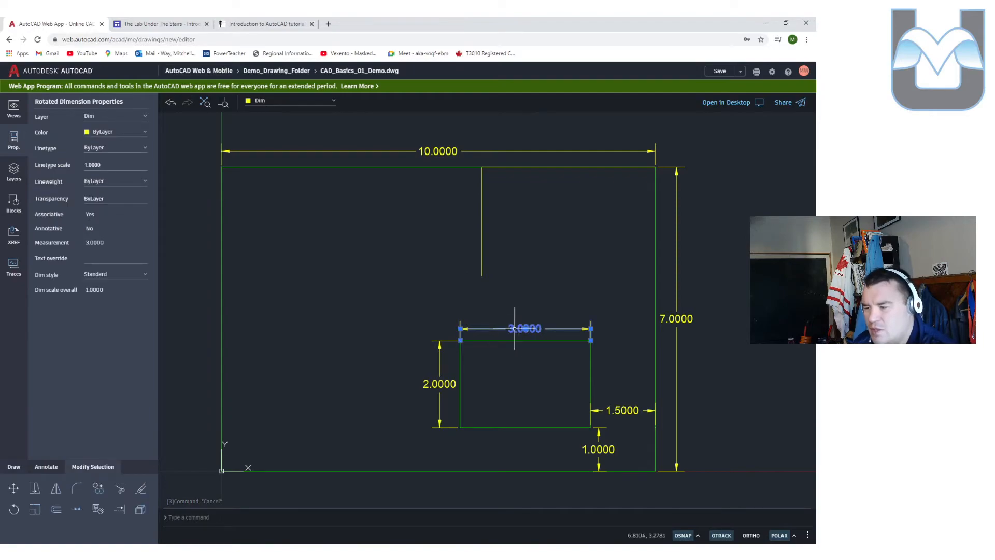
pyautogui.click(522, 328)
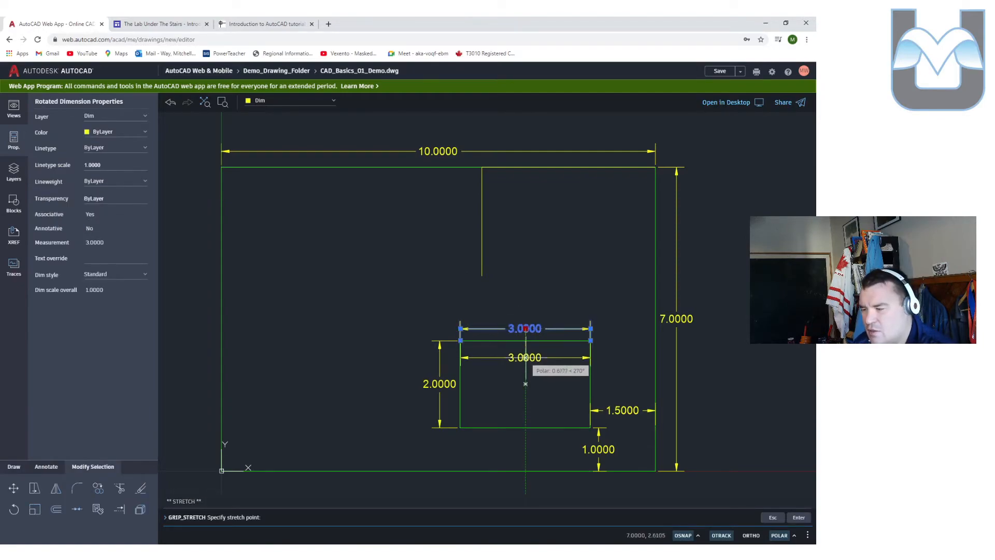
pyautogui.press('Escape')
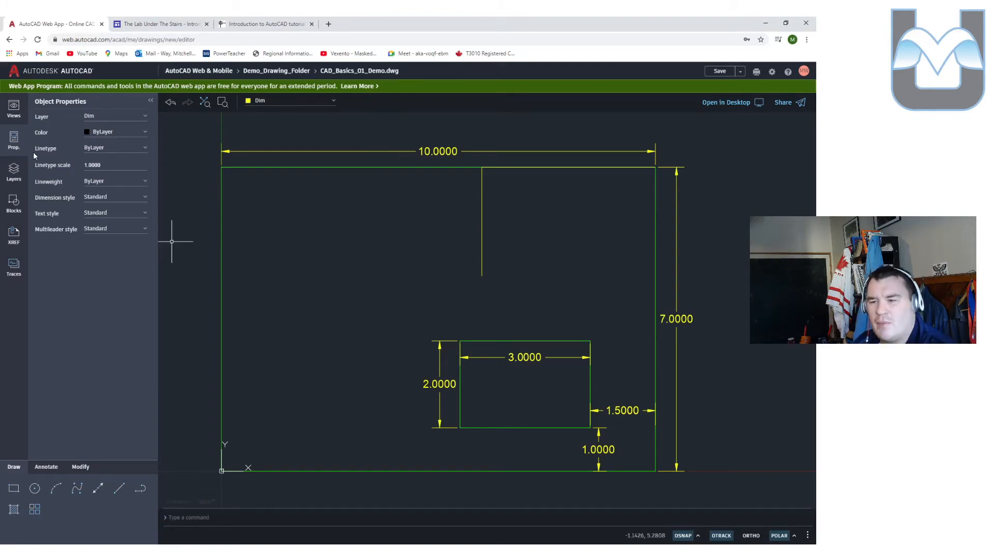
# On the Draw layer, draw a circle of diameter 2.2 centred on the lower end of the vertical construction line
pyautogui.click(14, 173)
pyautogui.click(63, 159)
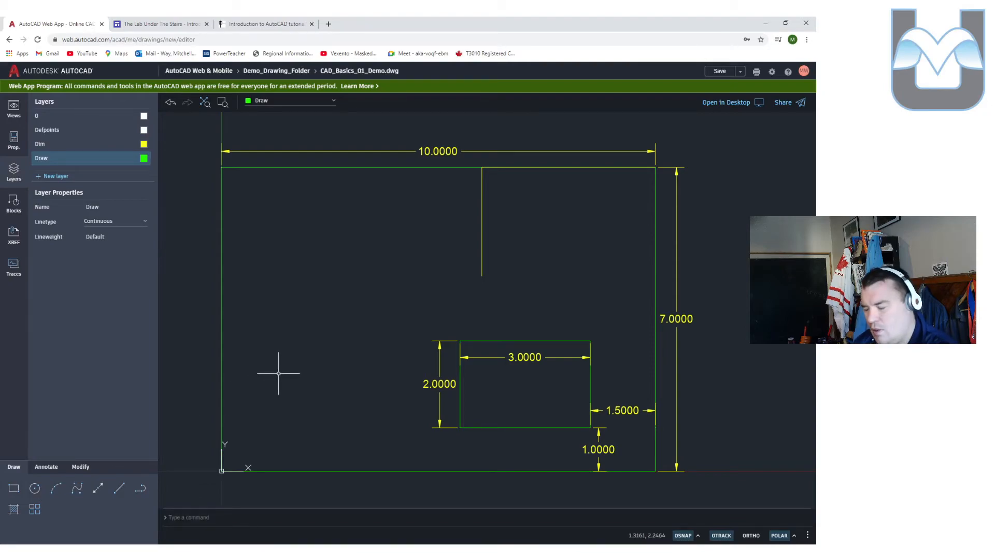
pyautogui.write('c')
pyautogui.press('Return')
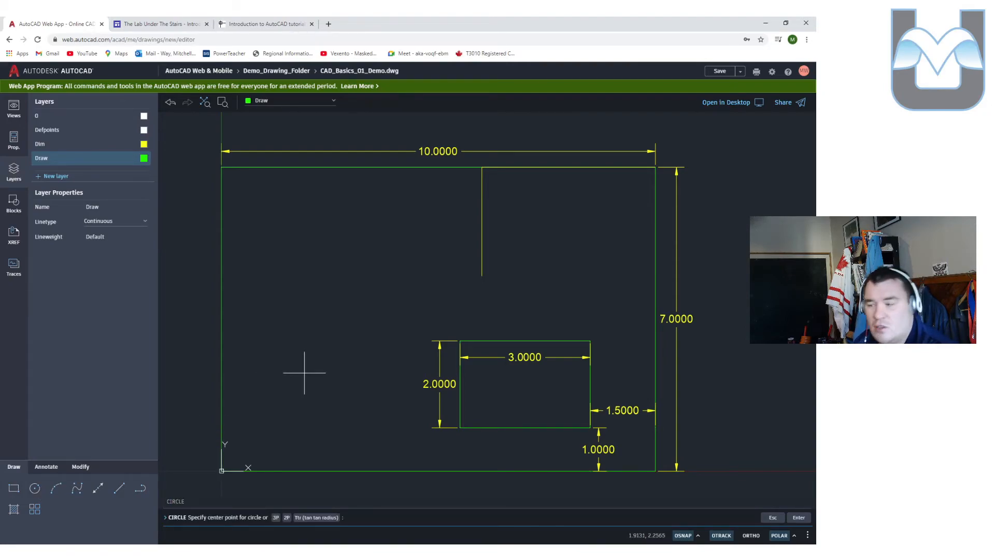
pyautogui.click(482, 276)
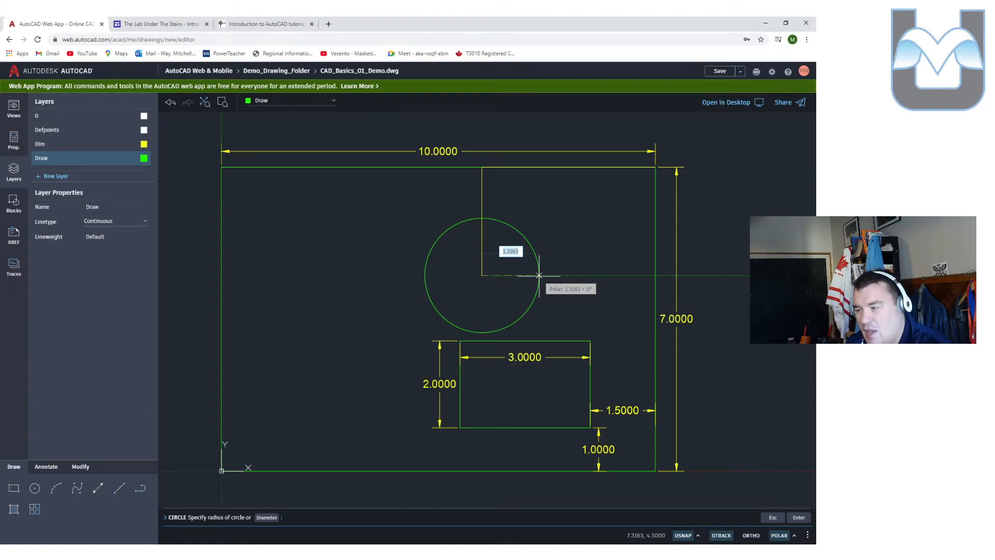
pyautogui.write('d')
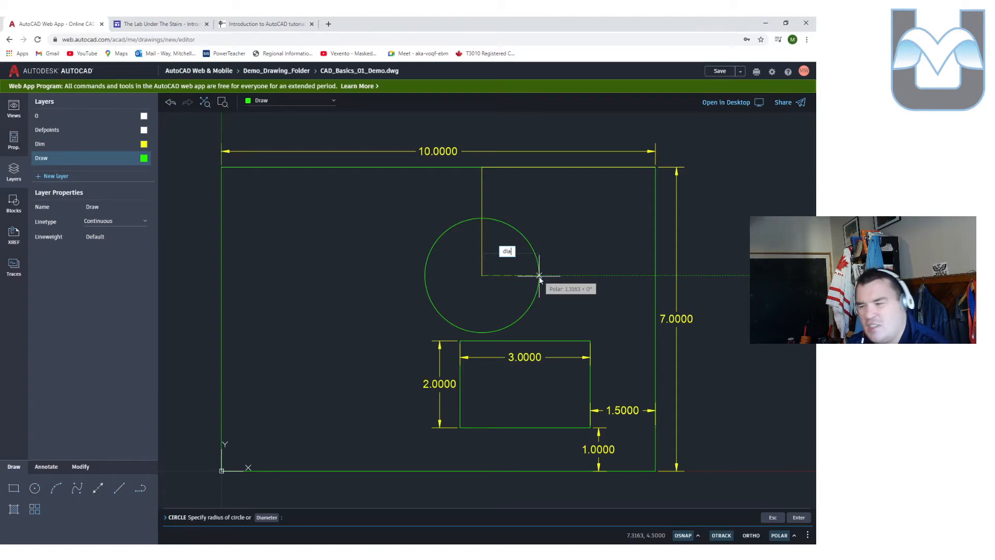
pyautogui.write('ia')
pyautogui.press('Return')
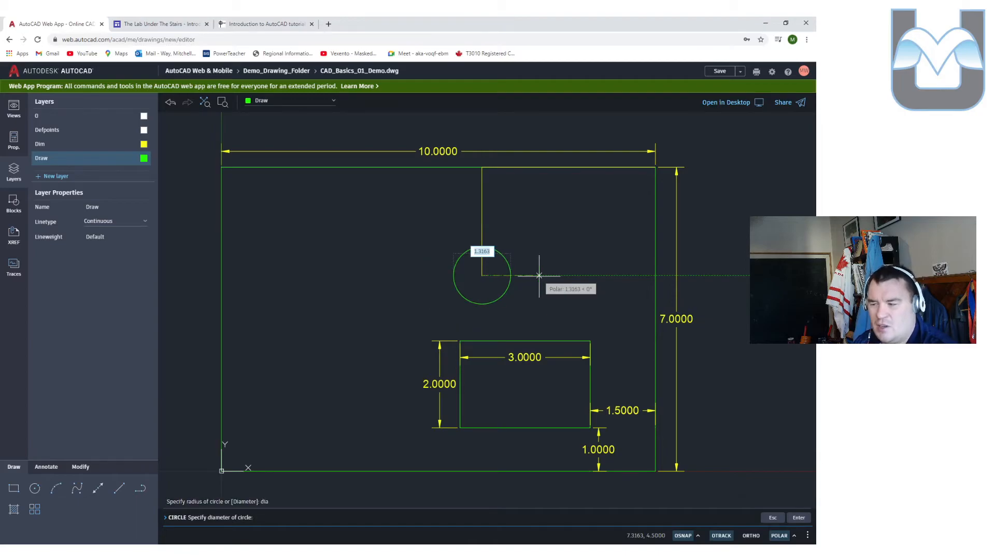
pyautogui.write('2.2')
pyautogui.press('Return')
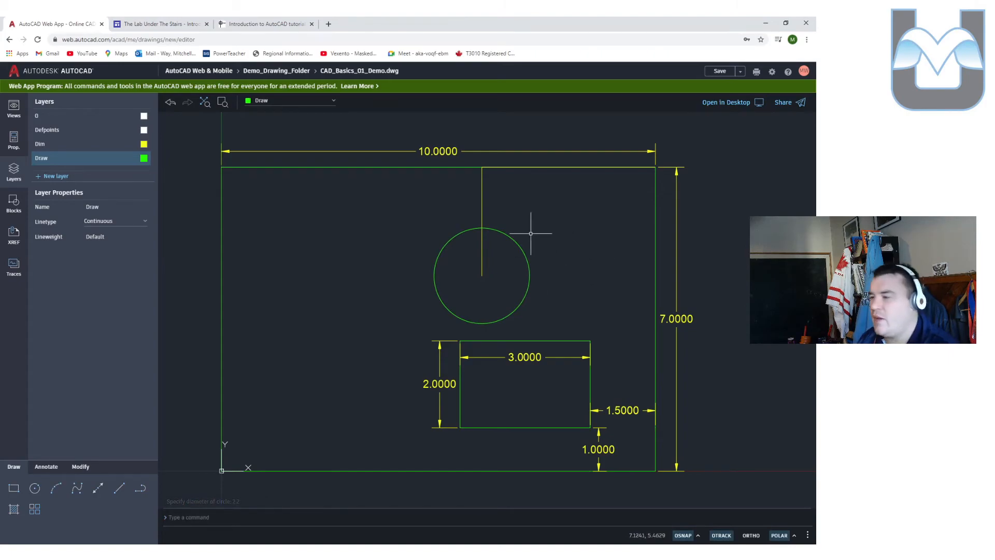
# Delete the vertical construction line and the horizontal one along the outer rectangle's top edge
pyautogui.click(481, 193)
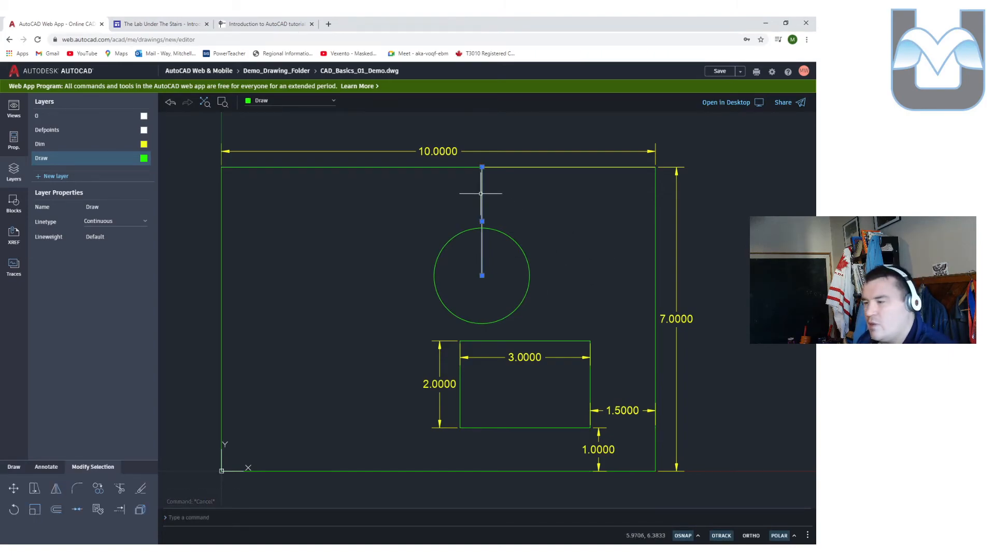
pyautogui.press('Delete')
pyautogui.click(544, 167)
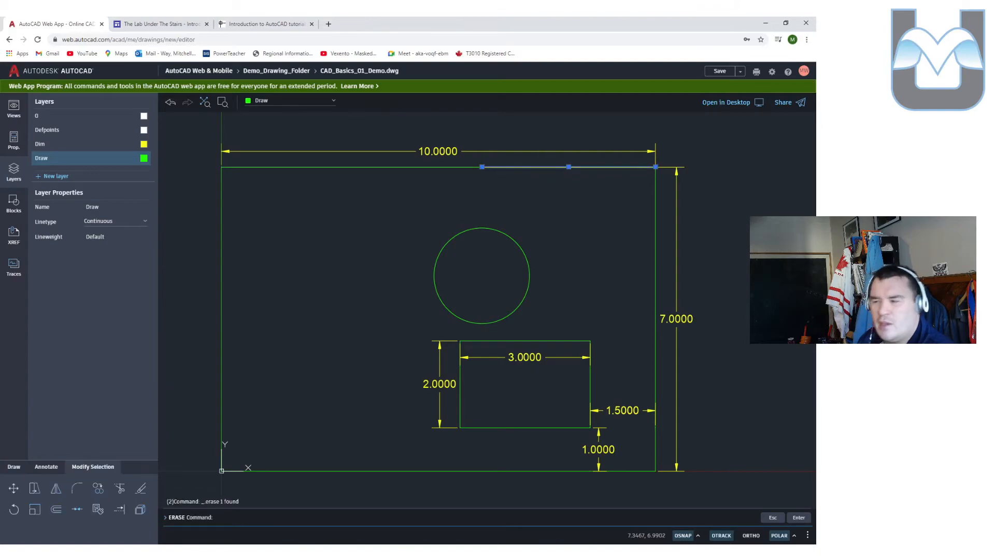
pyautogui.press('Escape')
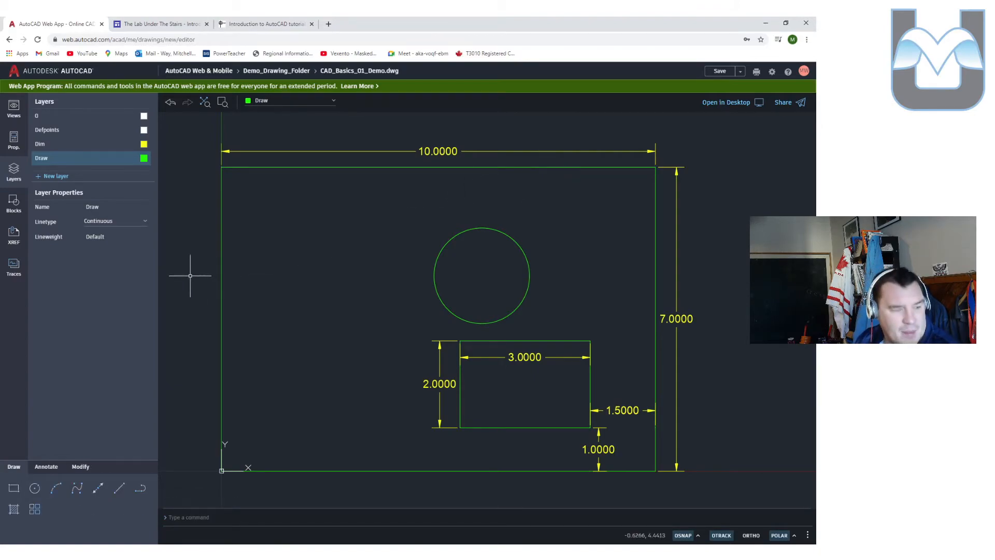
# Dimension the circle's diameter with the Draw layer current, placing the text outside its lower-left edge
pyautogui.click(46, 466)
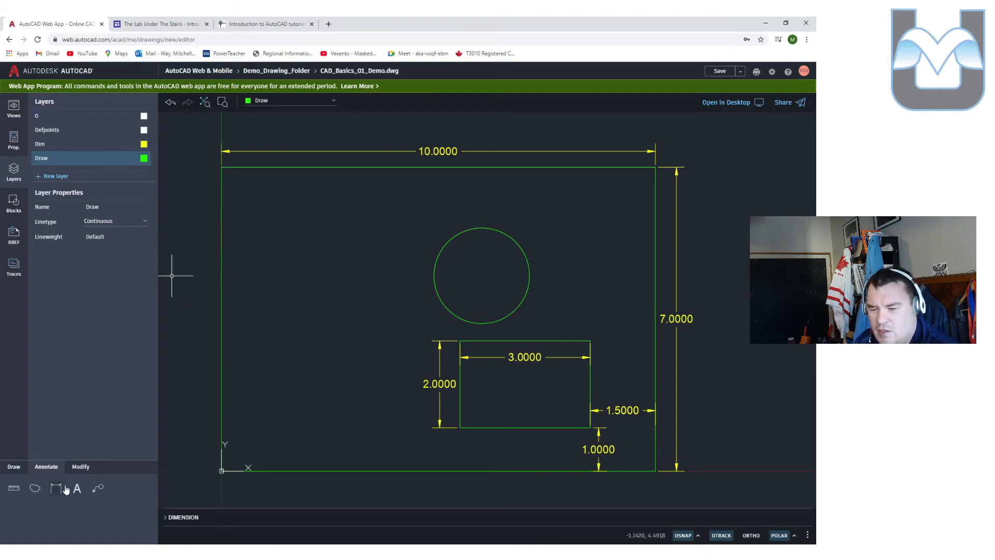
pyautogui.click(56, 488)
pyautogui.click(437, 285)
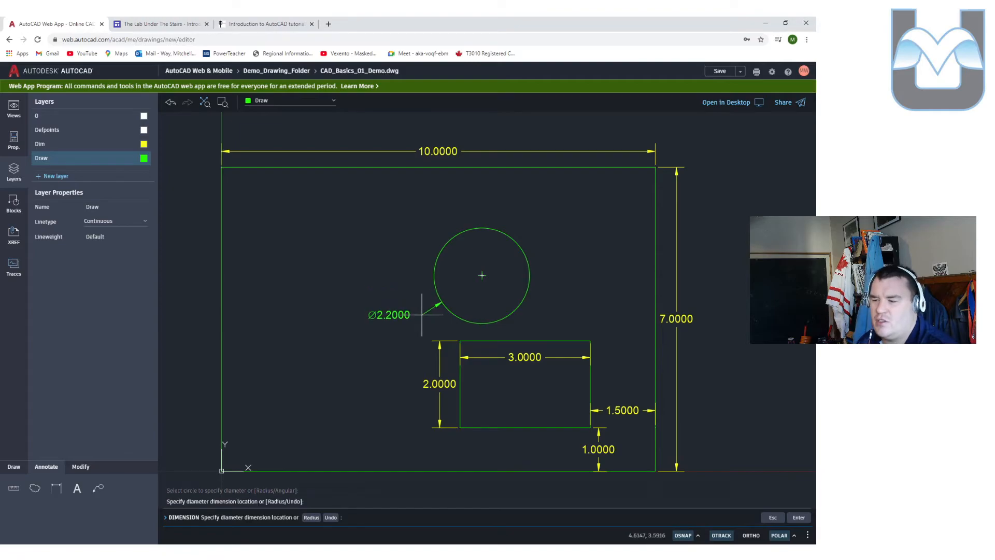
pyautogui.click(420, 313)
pyautogui.press('Escape')
# Make Dim the current layer and delete the circle's diameter dimension that was placed on the Draw layer
pyautogui.click(405, 296)
pyautogui.click(369, 335)
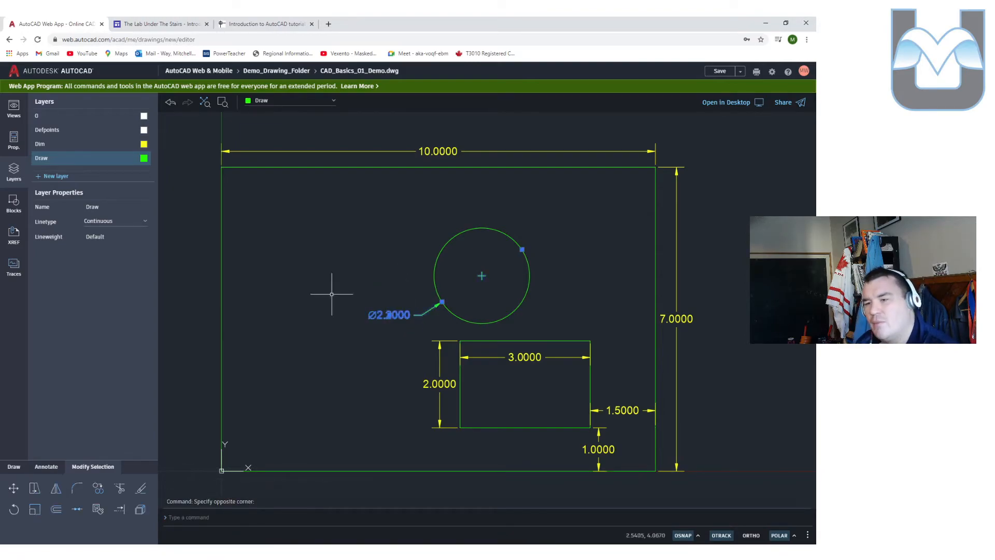
pyautogui.click(43, 144)
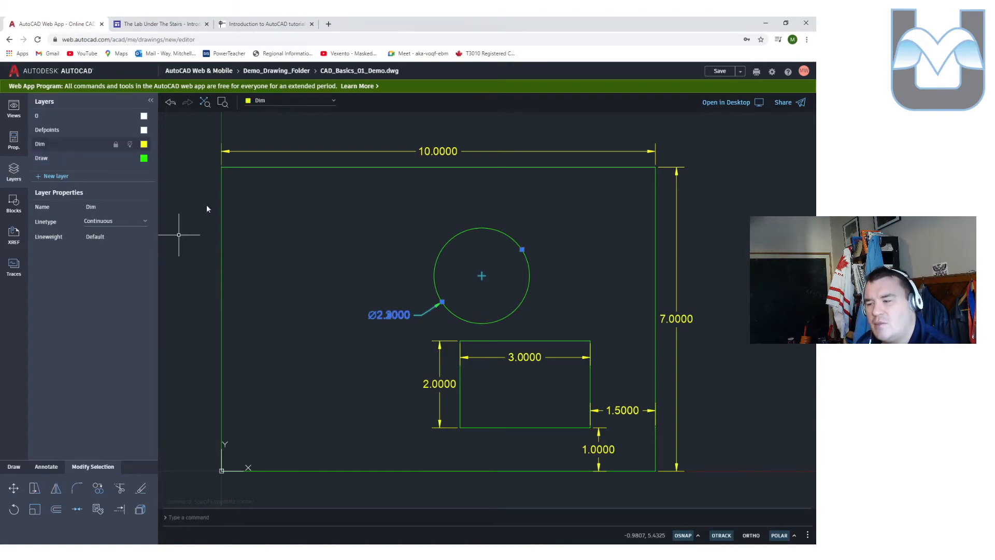
pyautogui.press('Escape')
pyautogui.click(404, 325)
pyautogui.click(375, 302)
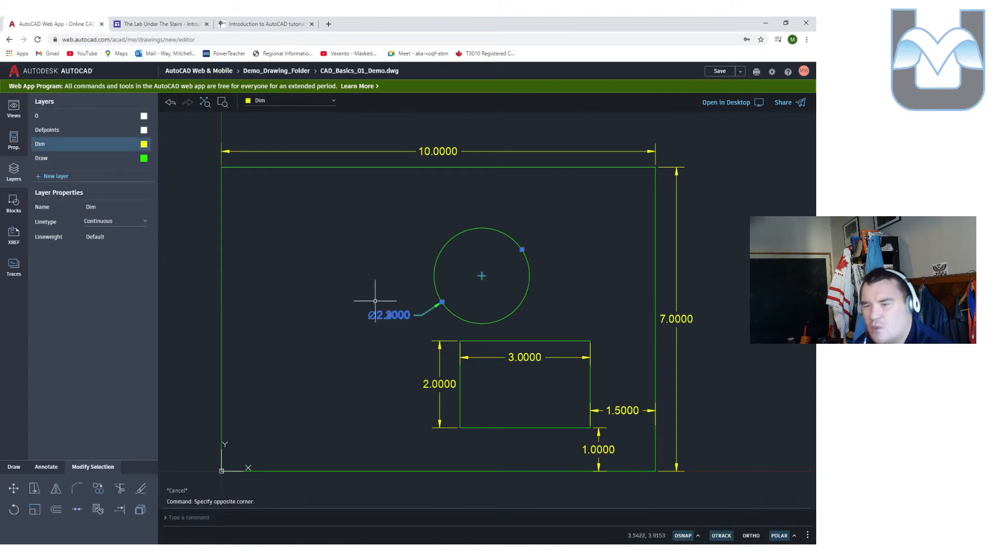
pyautogui.press('Delete')
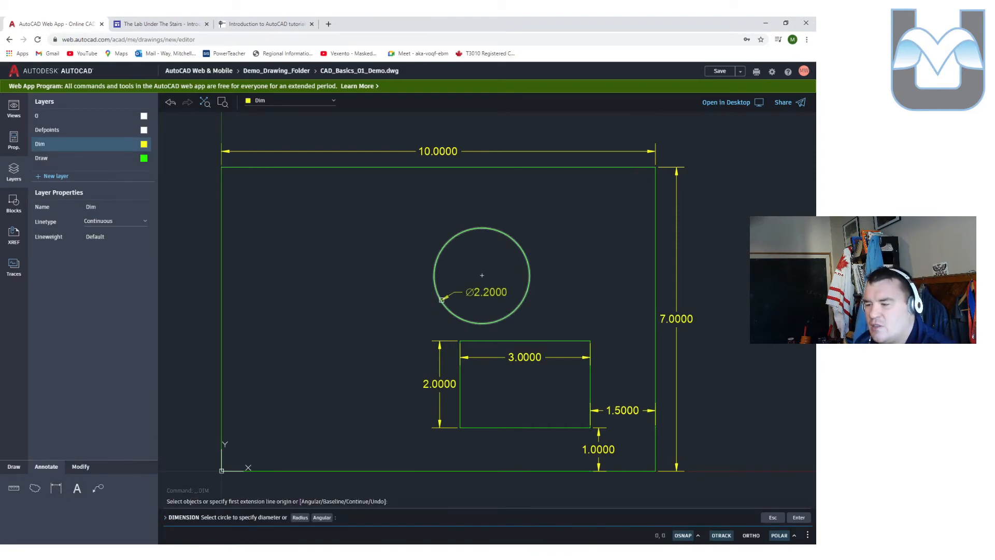
# Dimension the circle's diameter on the Dim layer, with the text outside the circle's lower-left edge
pyautogui.click(441, 301)
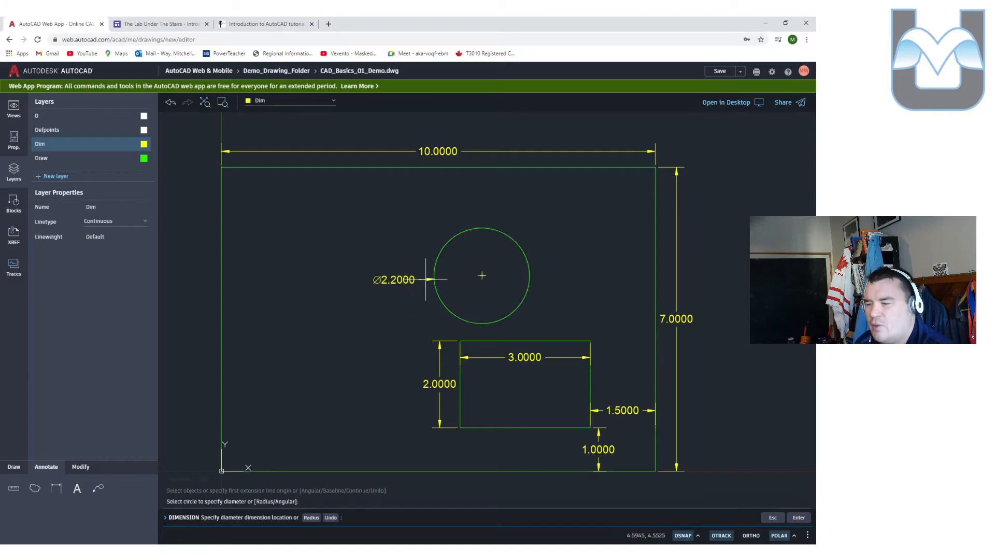
pyautogui.click(446, 313)
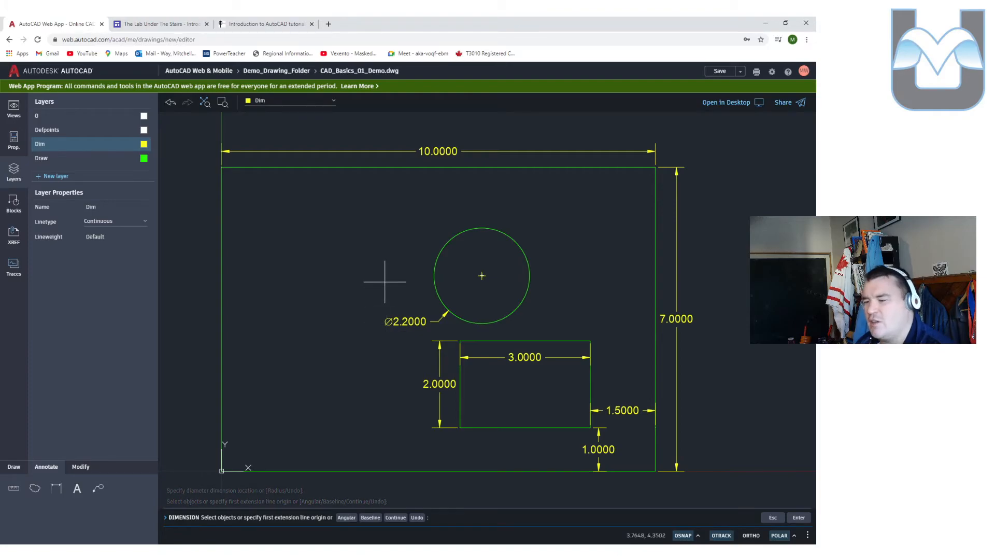
pyautogui.press('Escape')
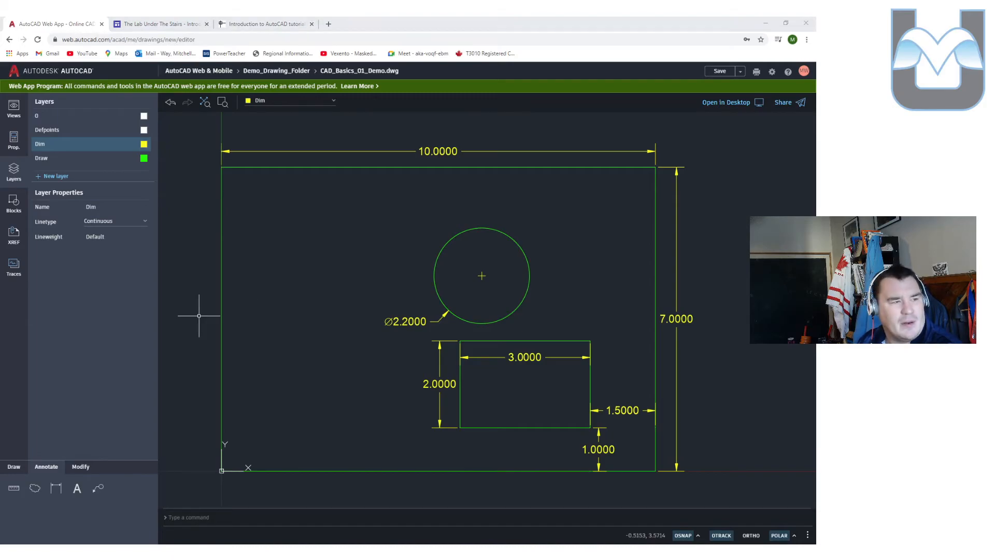
# Check the reference PDF for the lower angled line's start point, length and angle, and return to the drawing
pyautogui.moveTo(0, 207); pyautogui.dragTo(403, 134)
pyautogui.doubleClick(404, 134)
pyautogui.scroll(-3, 430, 346)
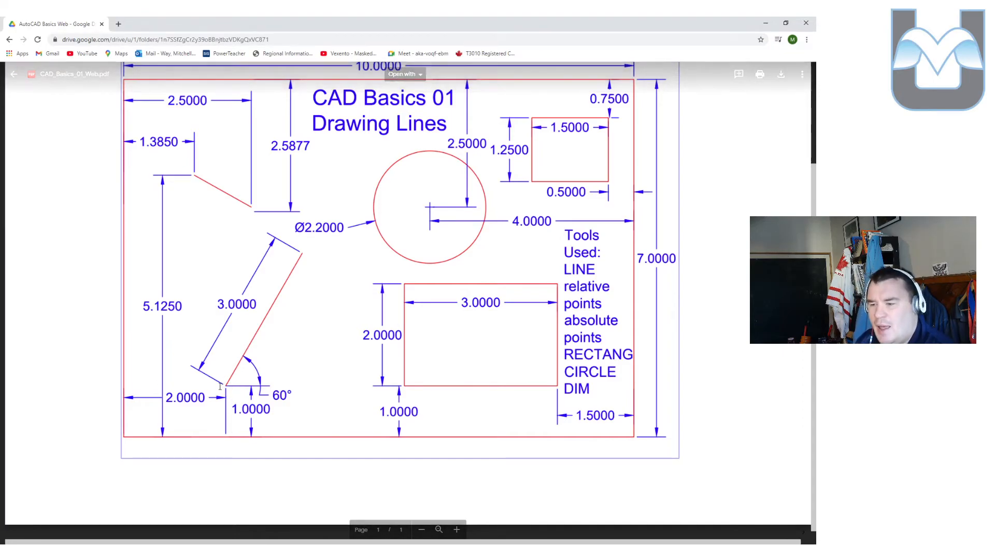
pyautogui.moveTo(435, 20); pyautogui.dragTo(0, 270)
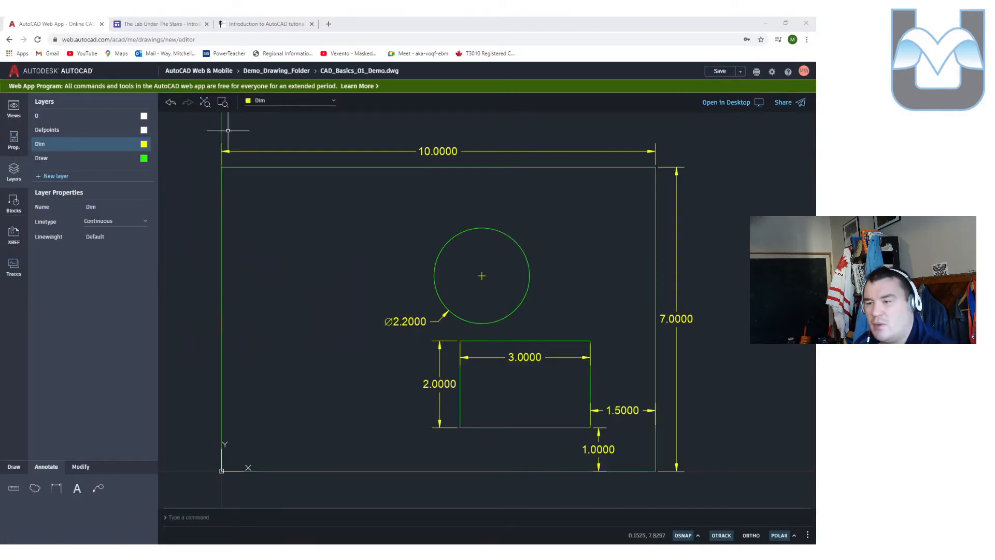
pyautogui.click(14, 467)
pyautogui.click(75, 493)
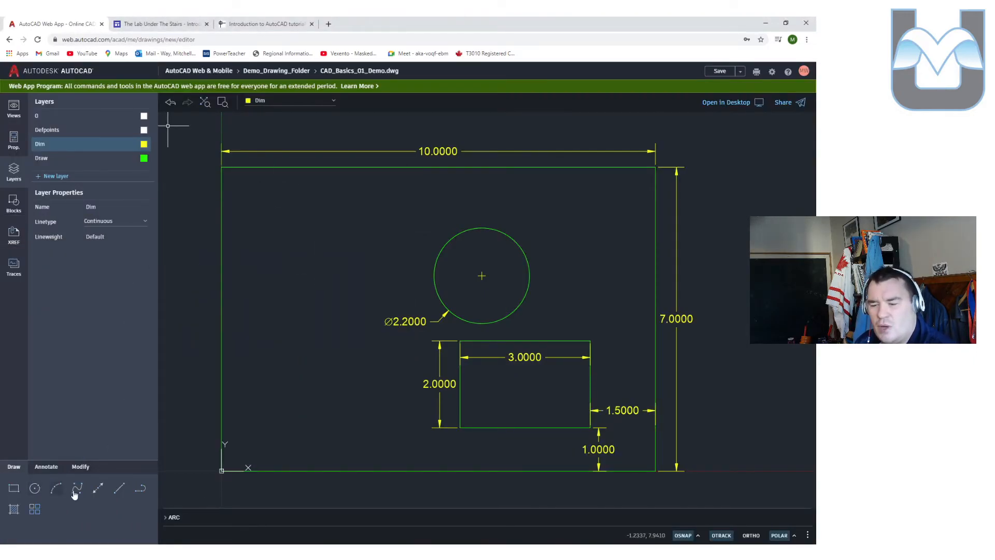
pyautogui.click(124, 494)
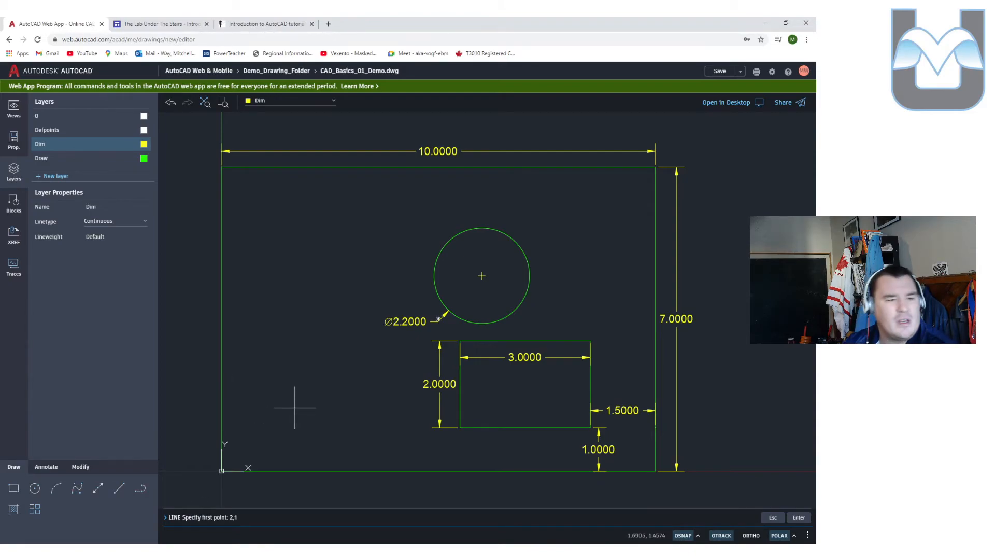
pyautogui.press('Return')
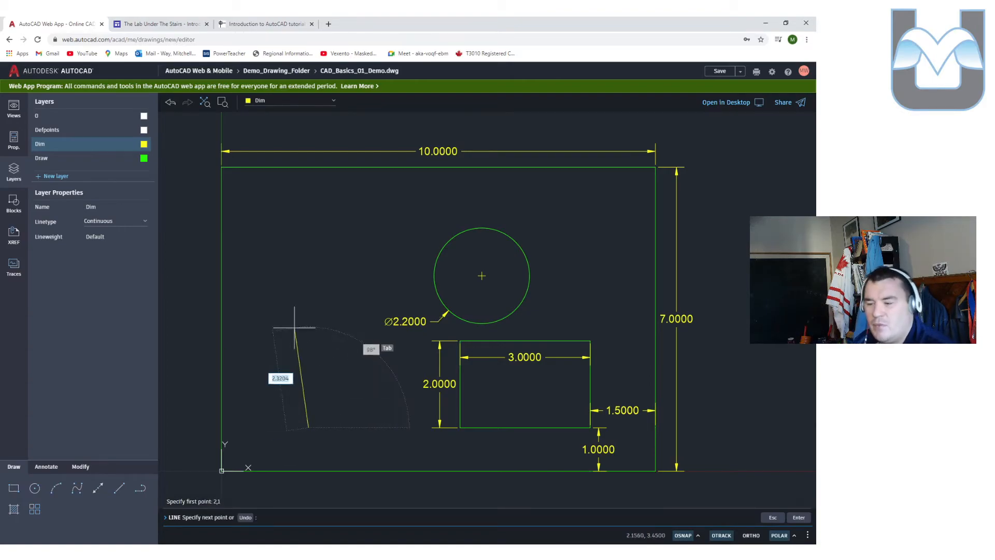
pyautogui.press('Escape')
pyautogui.press('Escape')
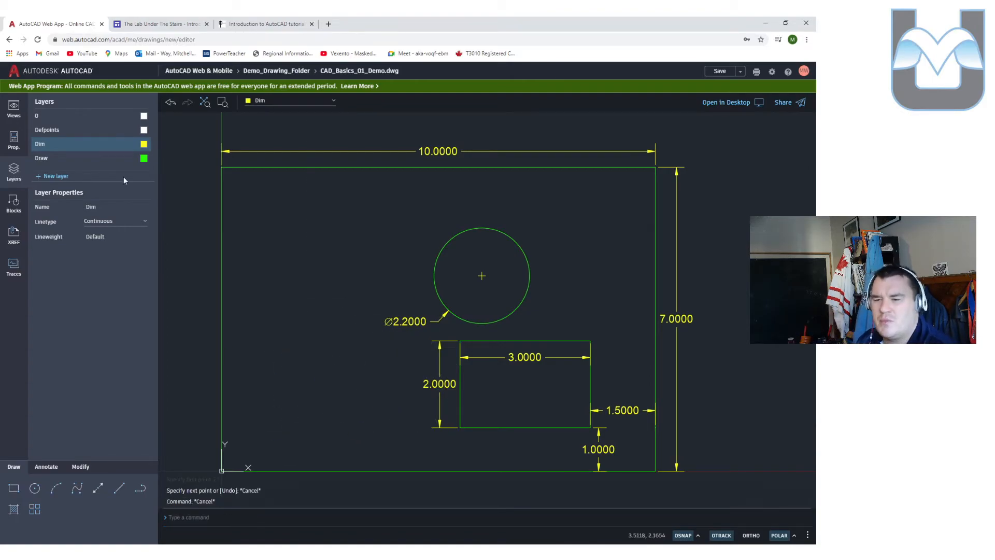
# On the Draw layer, draw a line from point 2,1 with a length of 3 at an angle of 60°
pyautogui.click(85, 158)
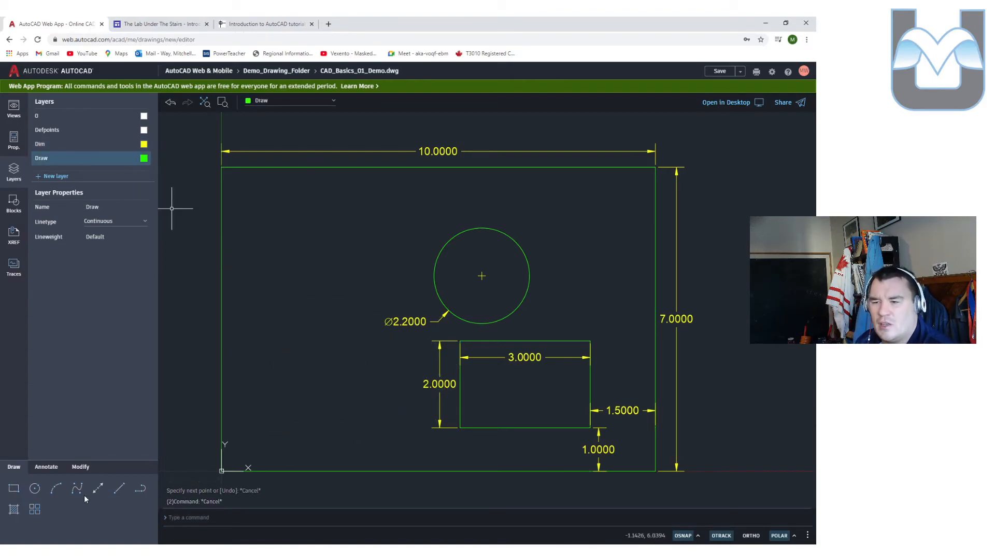
pyautogui.click(118, 489)
pyautogui.write('2,1')
pyautogui.press('Return')
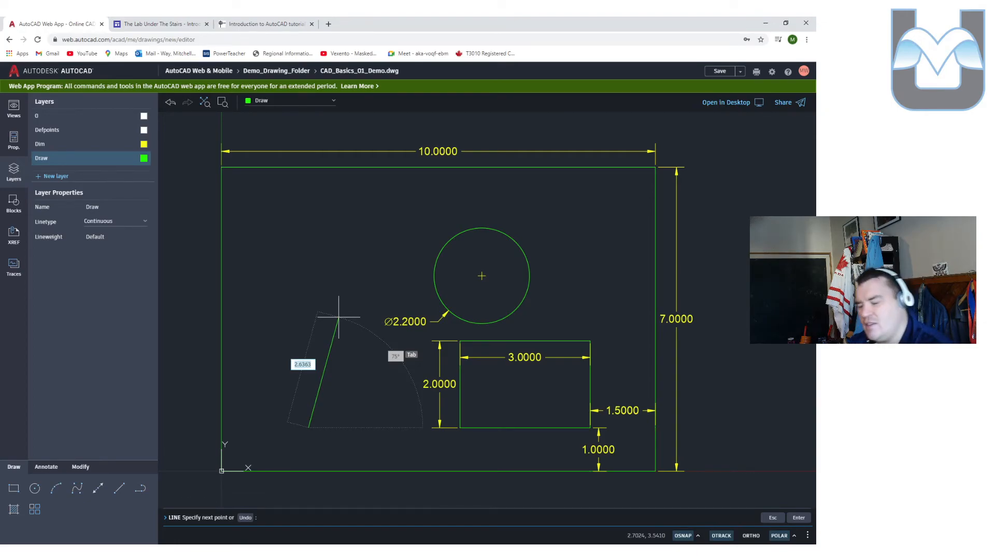
pyautogui.write('3')
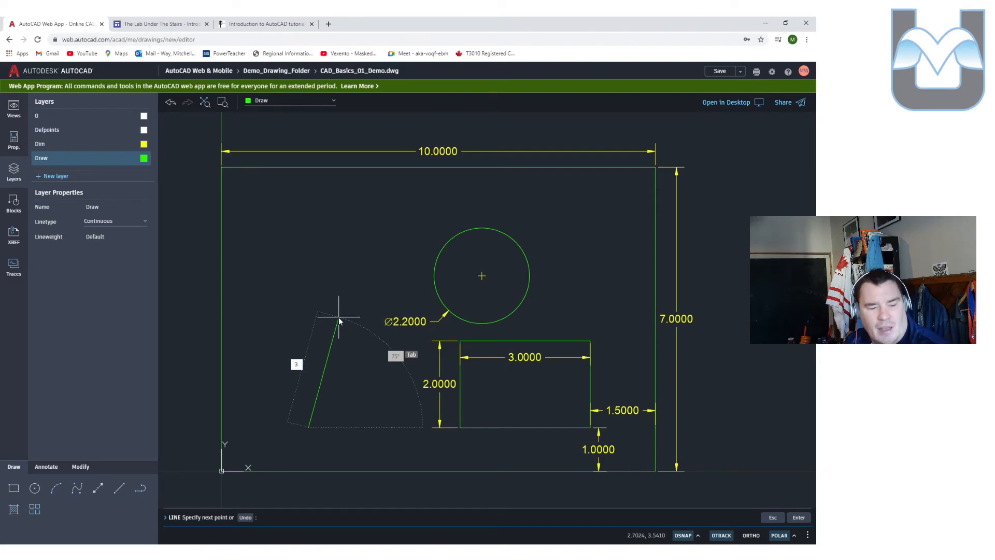
pyautogui.press('Tab')
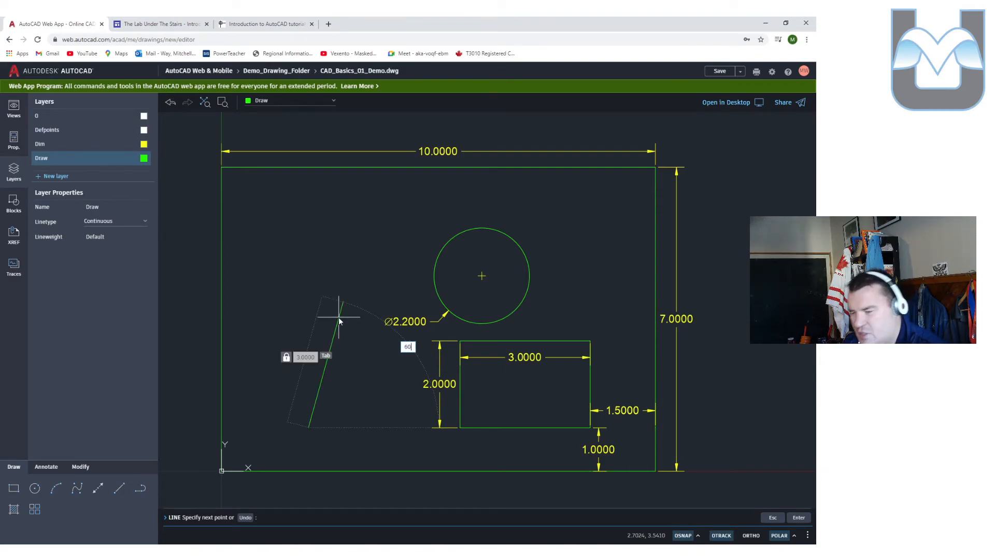
pyautogui.press('Return')
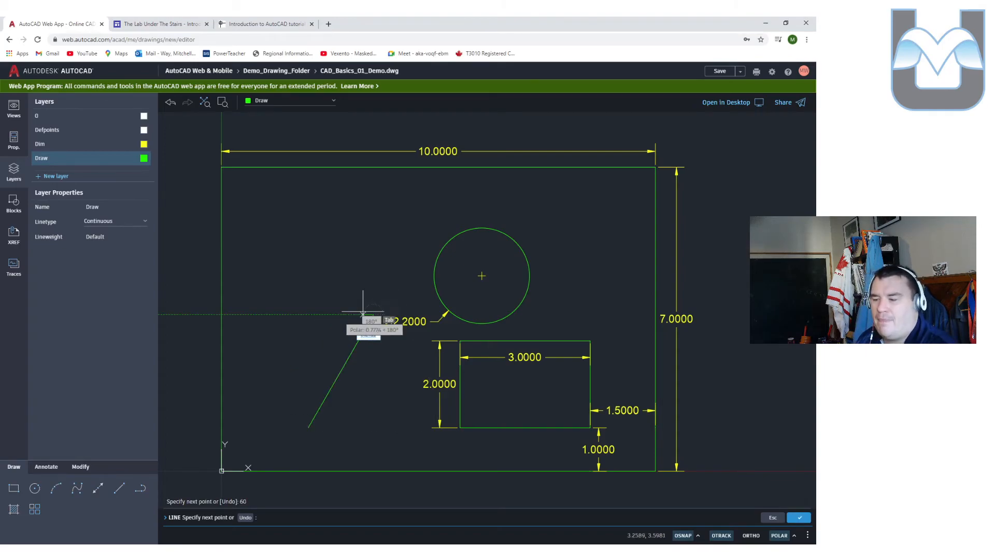
pyautogui.press('Escape')
pyautogui.press('Escape')
pyautogui.press('Escape')
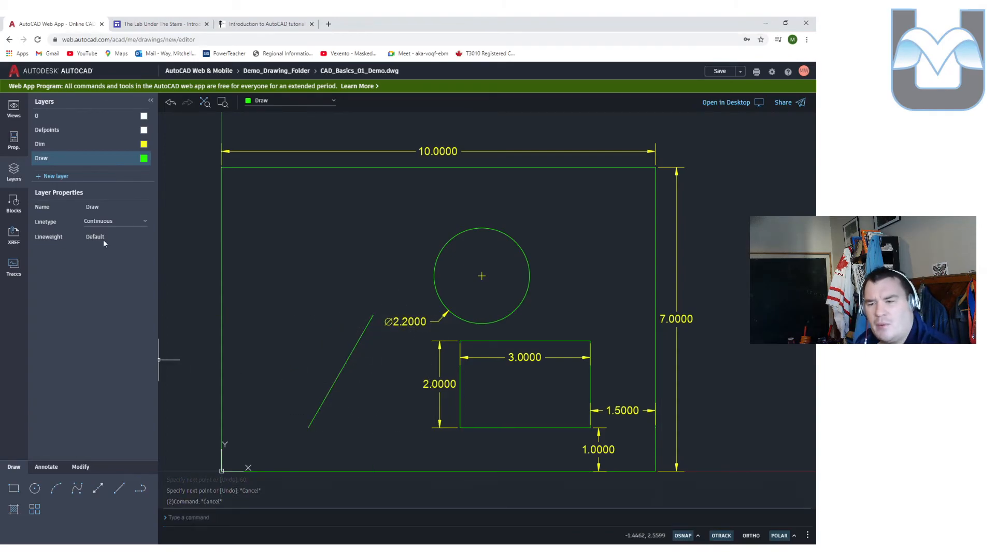
# On the Dim layer, draw a short horizontal reference line rightwards from the lower end of the angled line
pyautogui.click(57, 144)
pyautogui.click(118, 488)
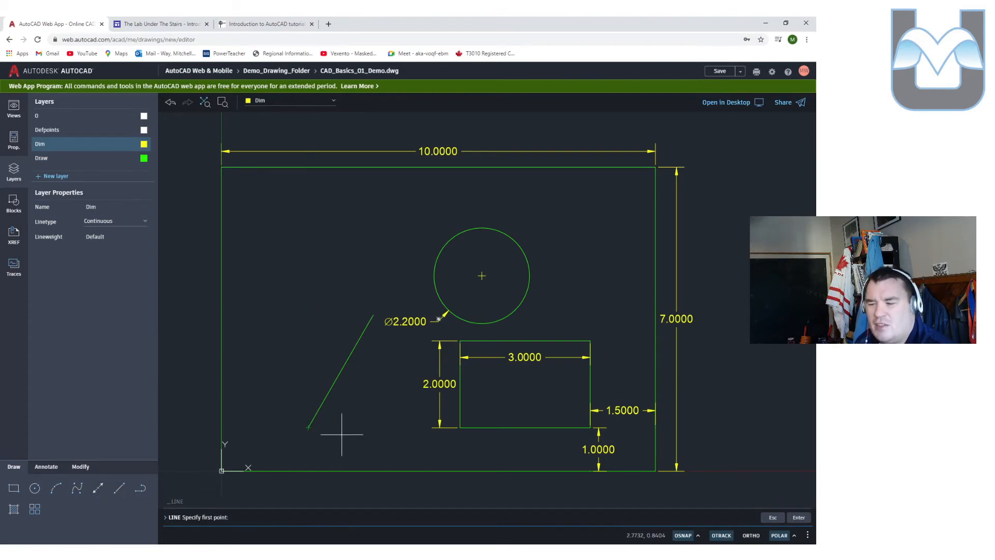
pyautogui.click(308, 427)
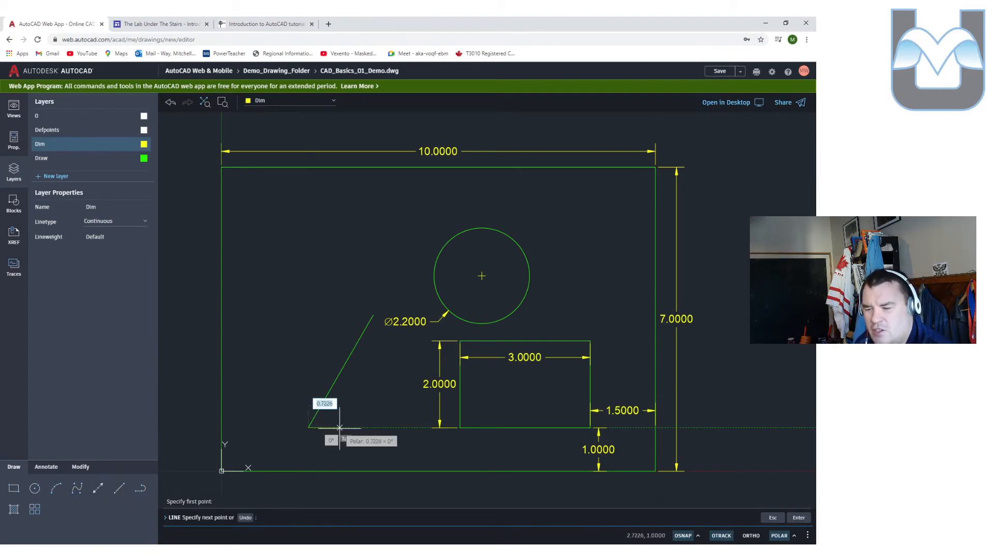
pyautogui.scroll(2, 328, 427)
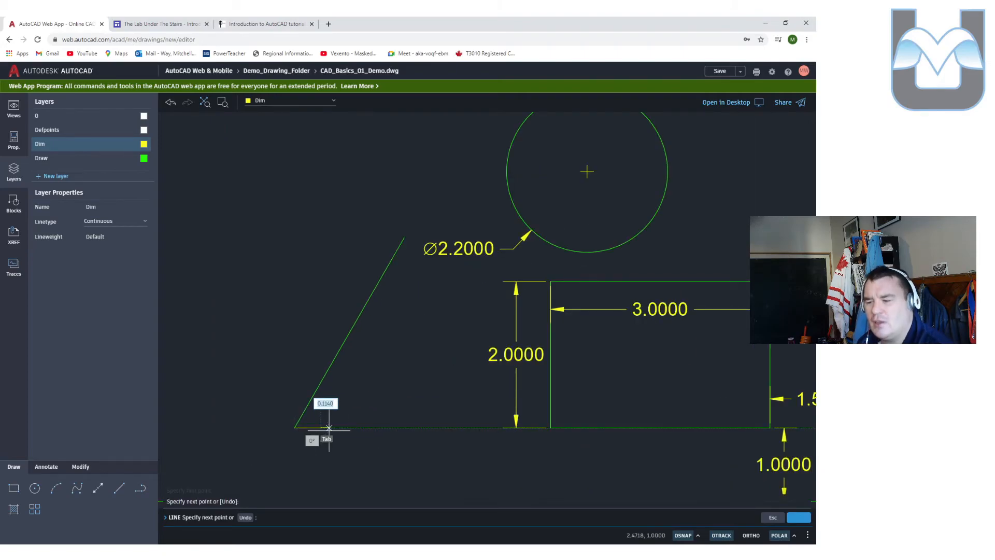
pyautogui.press('Escape')
pyautogui.press('Escape')
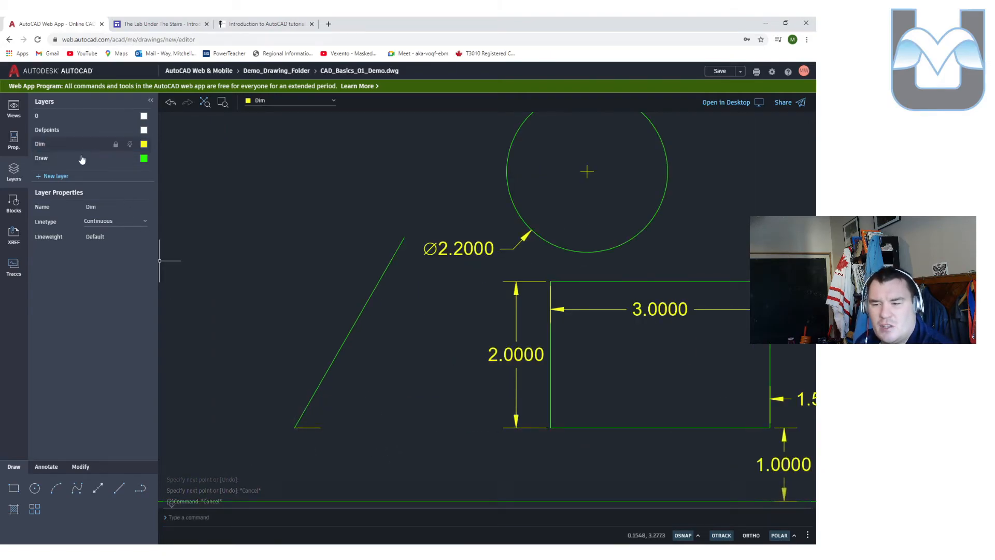
# Add an aligned dimension for the angled line's length, offset to the line's upper-left side
pyautogui.click(46, 466)
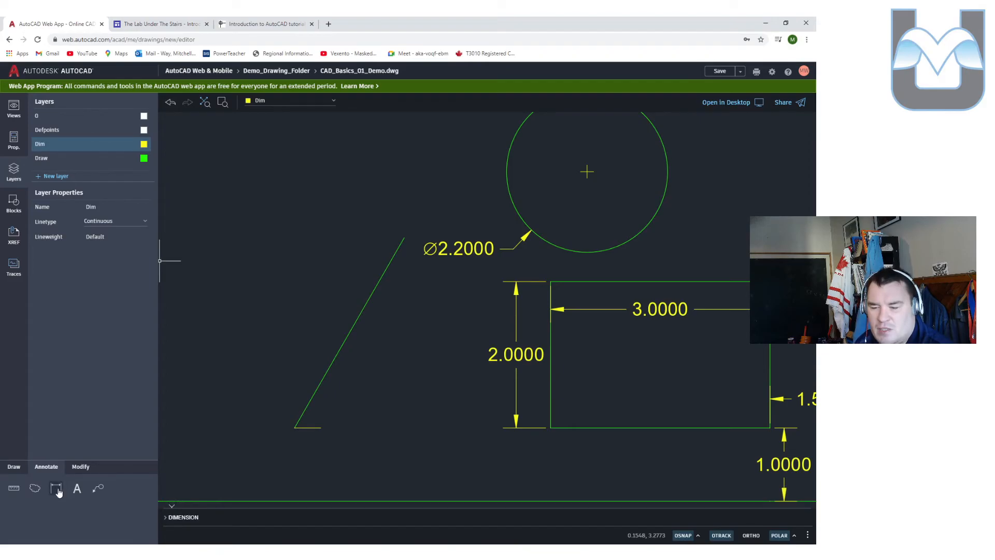
pyautogui.click(56, 488)
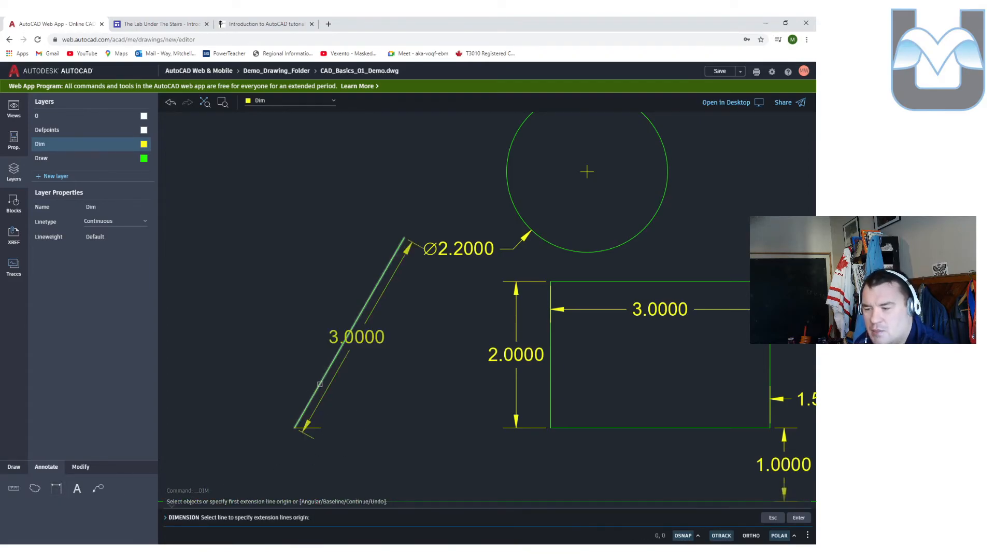
pyautogui.click(304, 421)
pyautogui.click(289, 364)
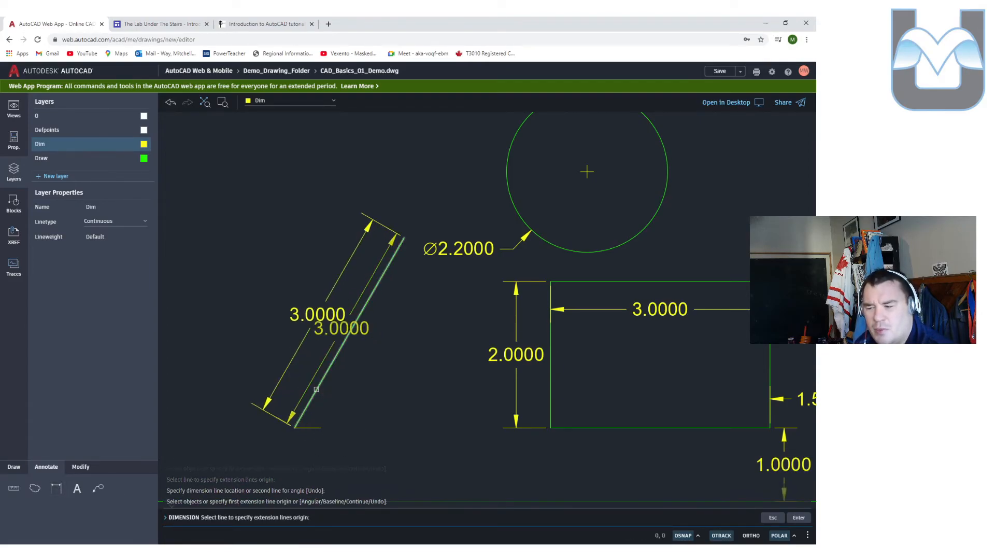
# Dimension the angle between the angled line and the short horizontal reference line, placing the text between them
pyautogui.click(320, 380)
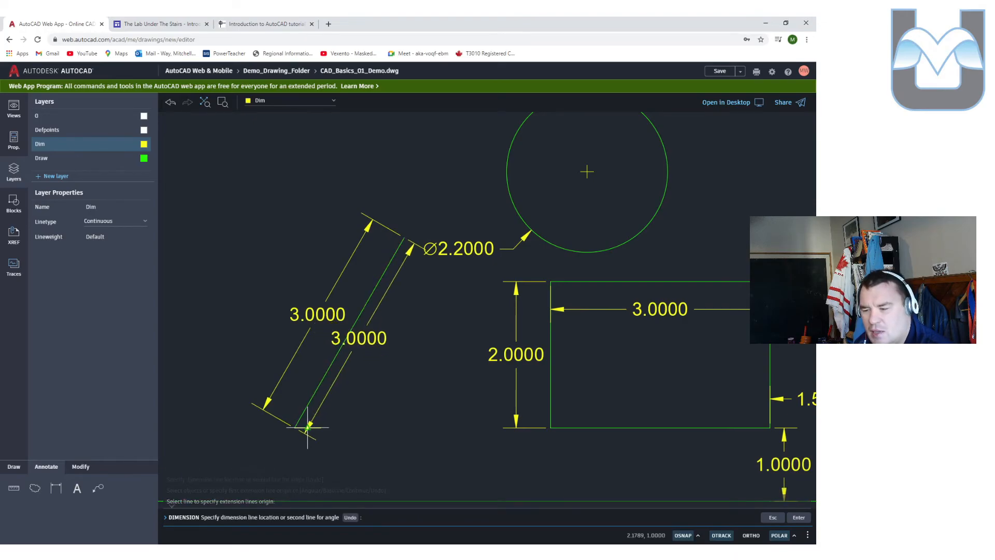
pyautogui.scroll(3, 313, 432)
pyautogui.scroll(2, 312, 432)
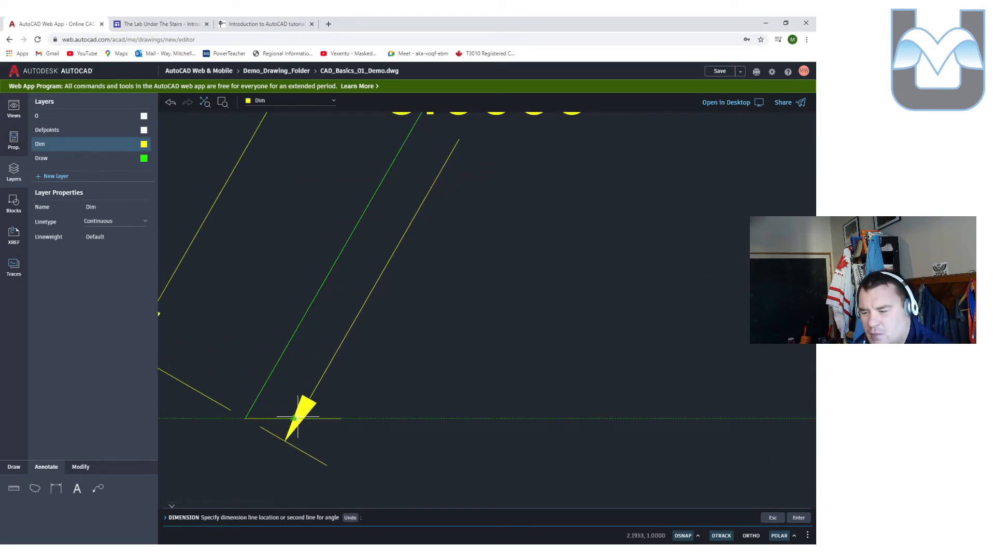
pyautogui.click(330, 418)
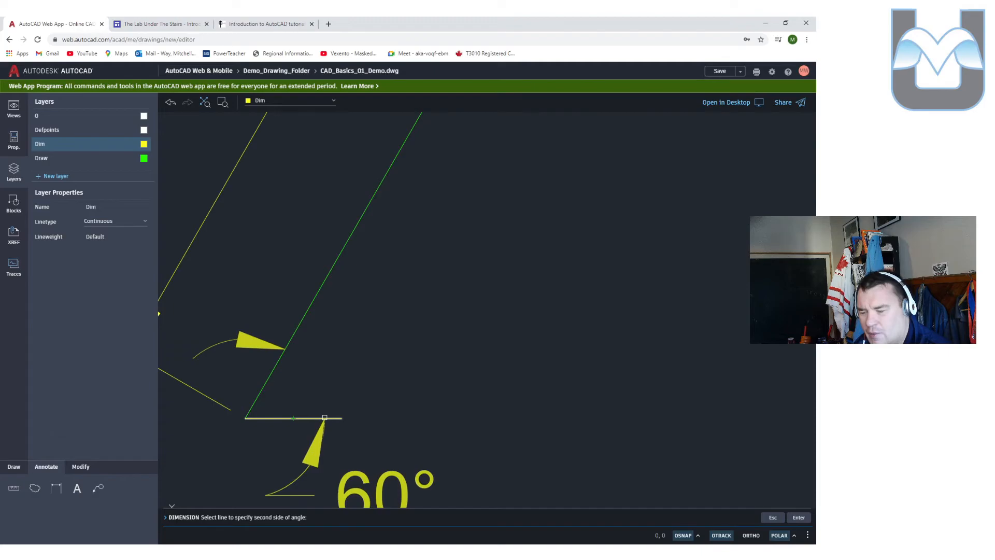
pyautogui.click(324, 417)
pyautogui.click(468, 358)
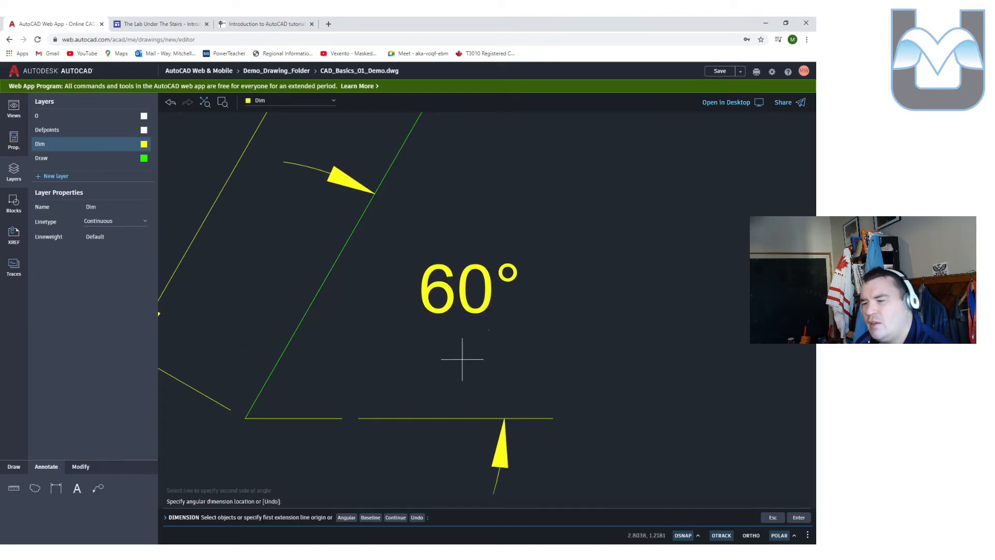
pyautogui.scroll(-5, 360, 337)
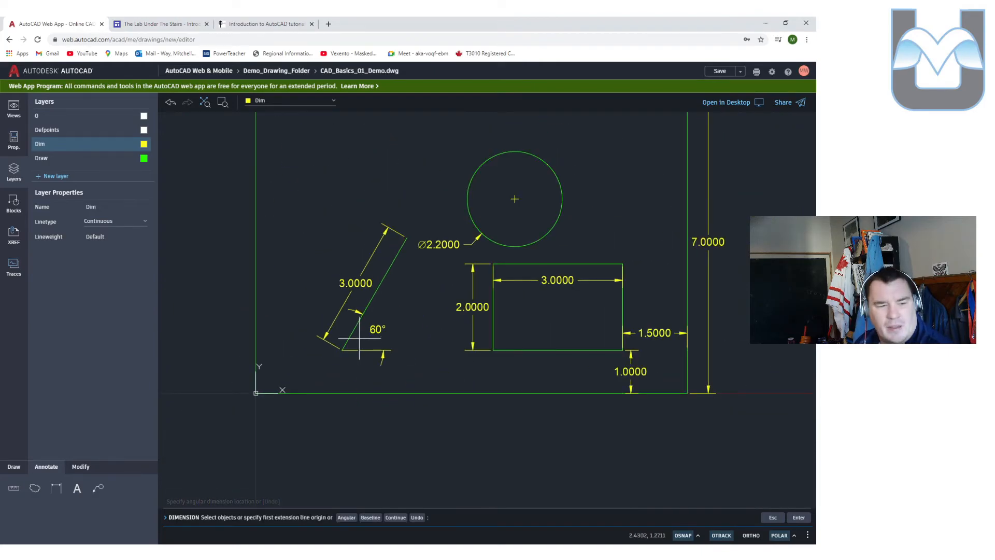
pyautogui.scroll(3, 359, 337)
pyautogui.scroll(2, 471, 366)
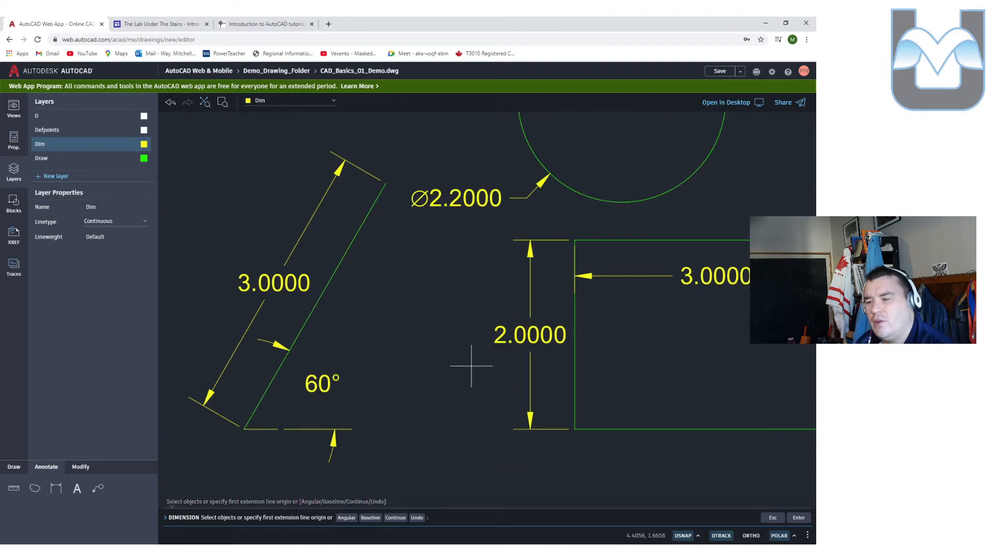
pyautogui.scroll(-5, 460, 365)
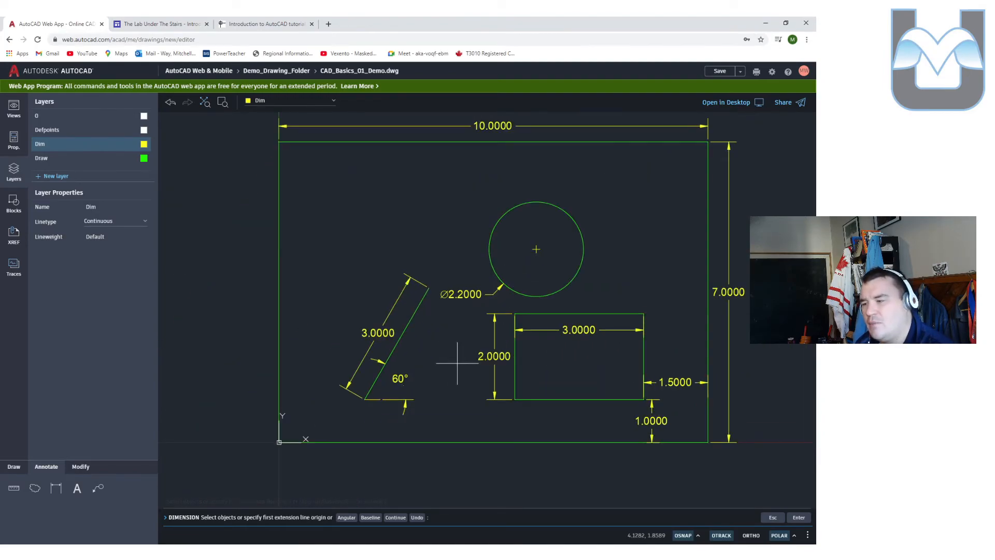
# Check the reference PDF for the dimensions that locate the short sloped line near the frame's upper-left corner
pyautogui.moveTo(436, 351); pyautogui.dragTo(395, 363, button='middle')
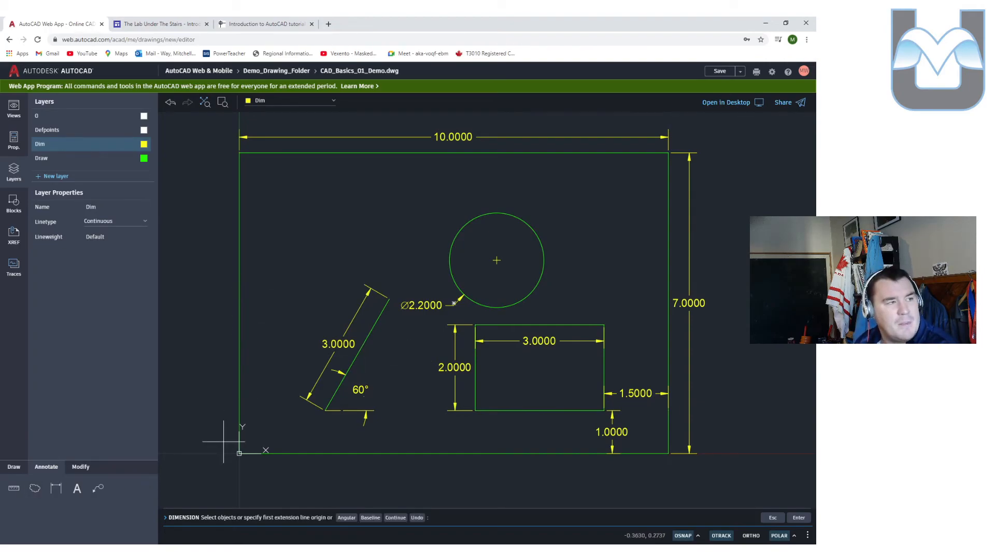
pyautogui.moveTo(0, 155); pyautogui.dragTo(432, 67)
pyautogui.doubleClick(432, 67)
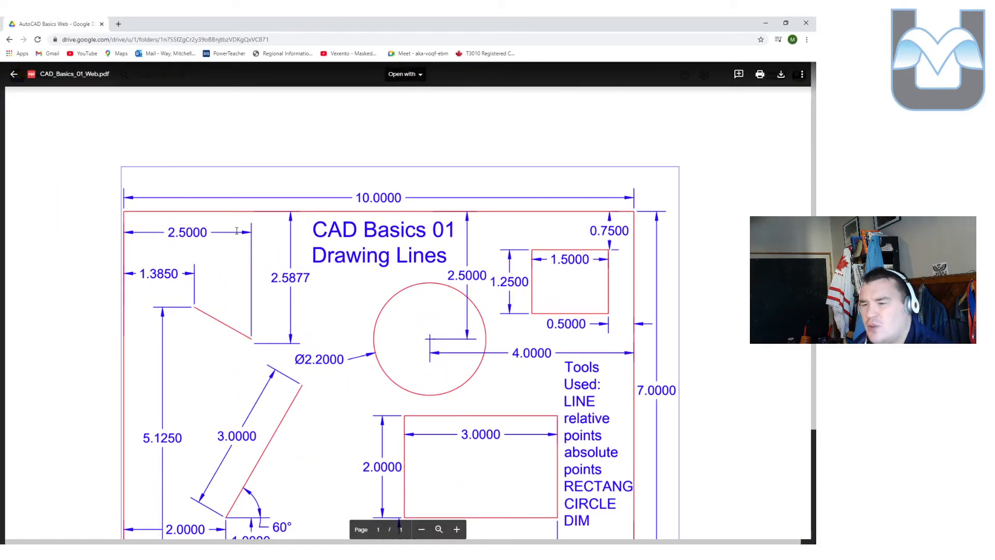
pyautogui.scroll(-3, 275, 235)
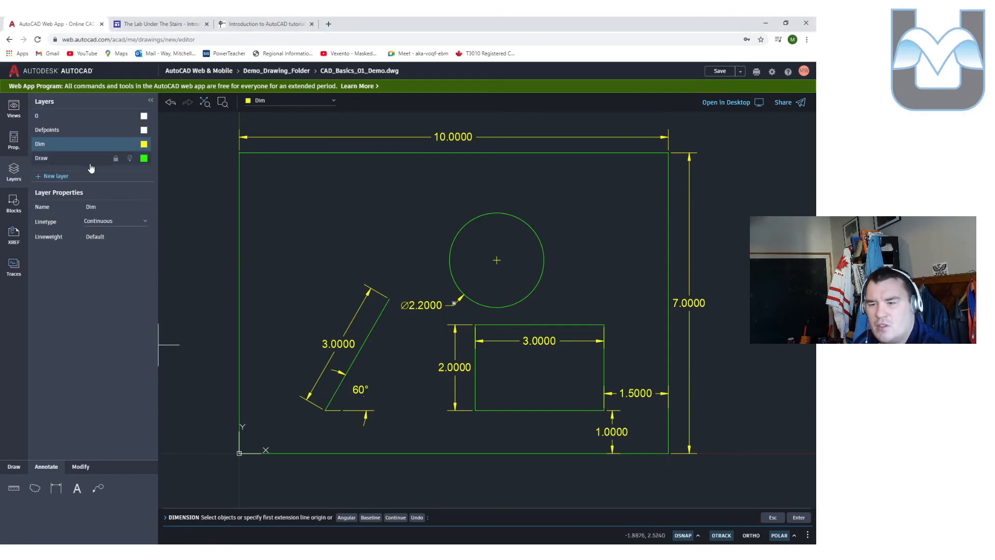
pyautogui.click(89, 158)
pyautogui.click(14, 466)
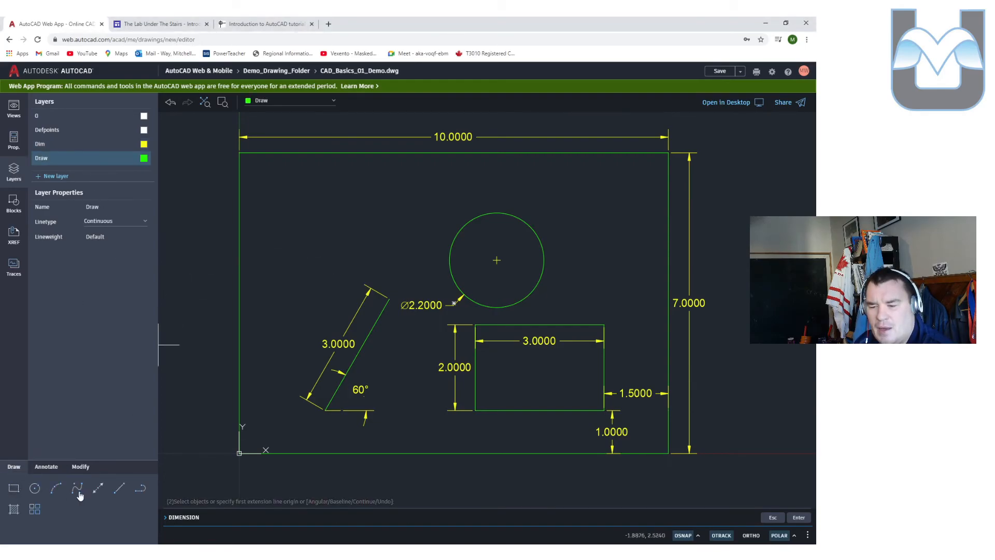
pyautogui.click(119, 488)
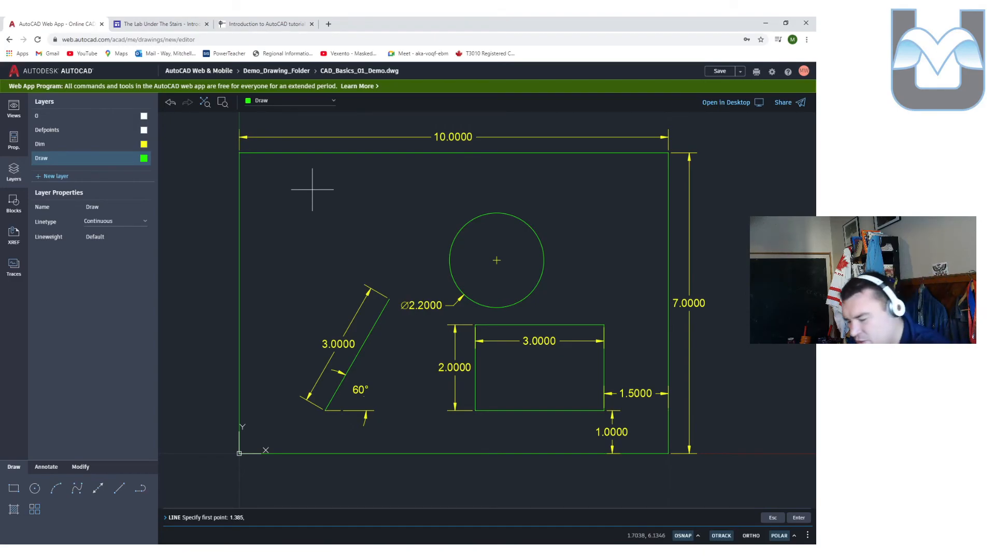
pyautogui.press('Return')
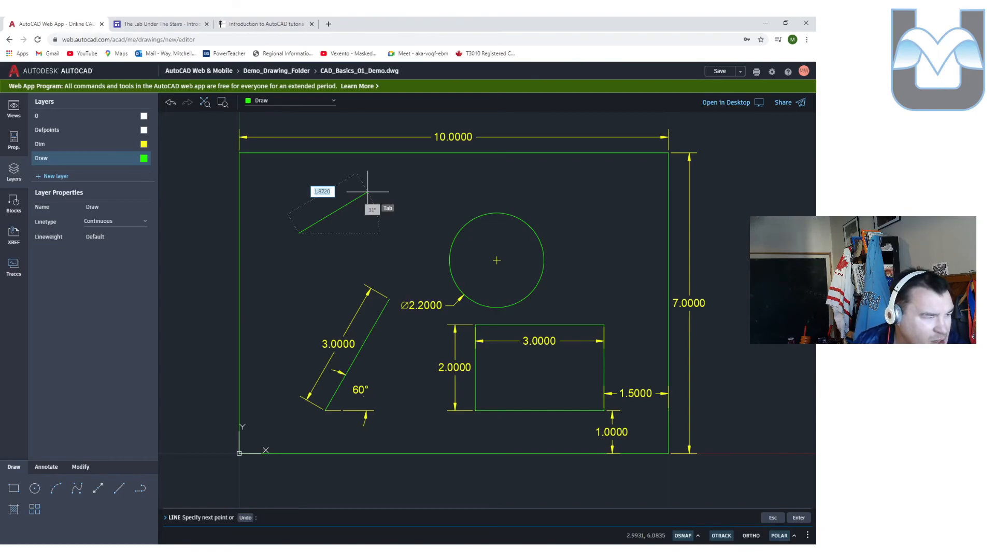
pyautogui.write('1')
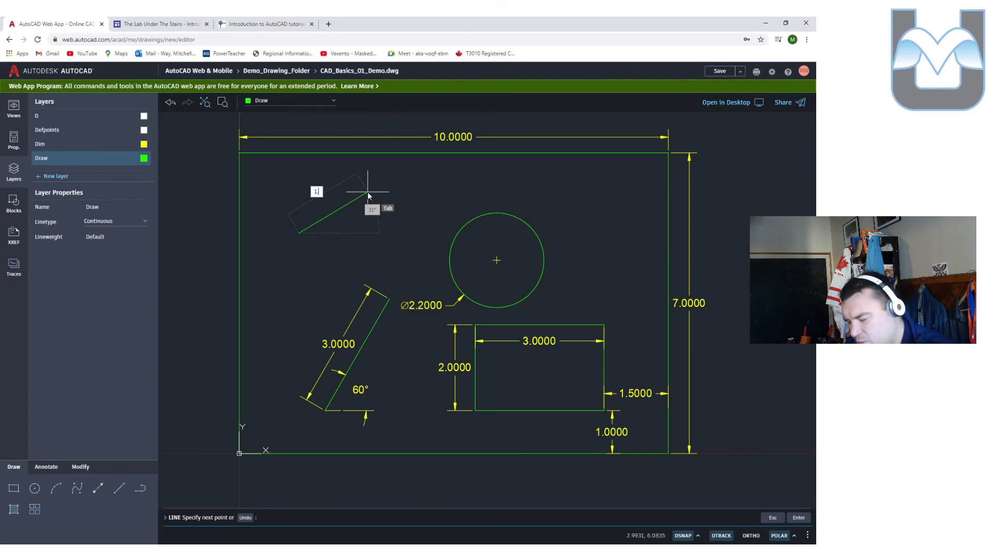
pyautogui.write('.125,')
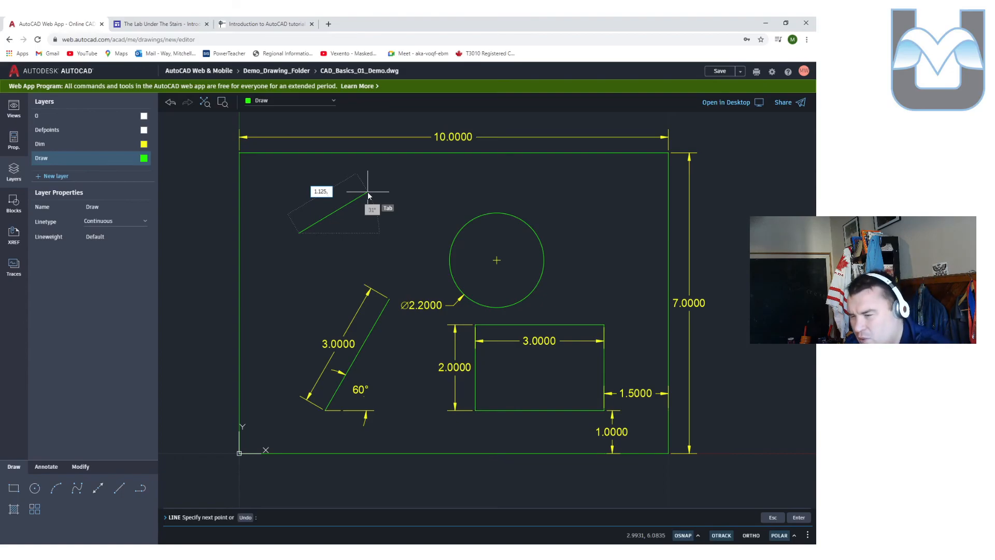
pyautogui.write('4,')
pyautogui.write('7')
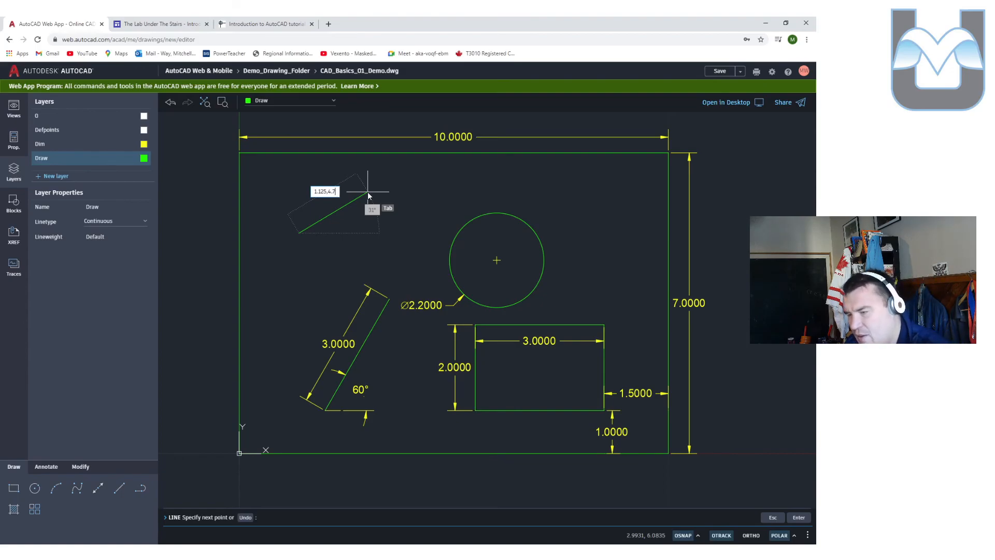
pyautogui.write('51')
pyautogui.write('33')
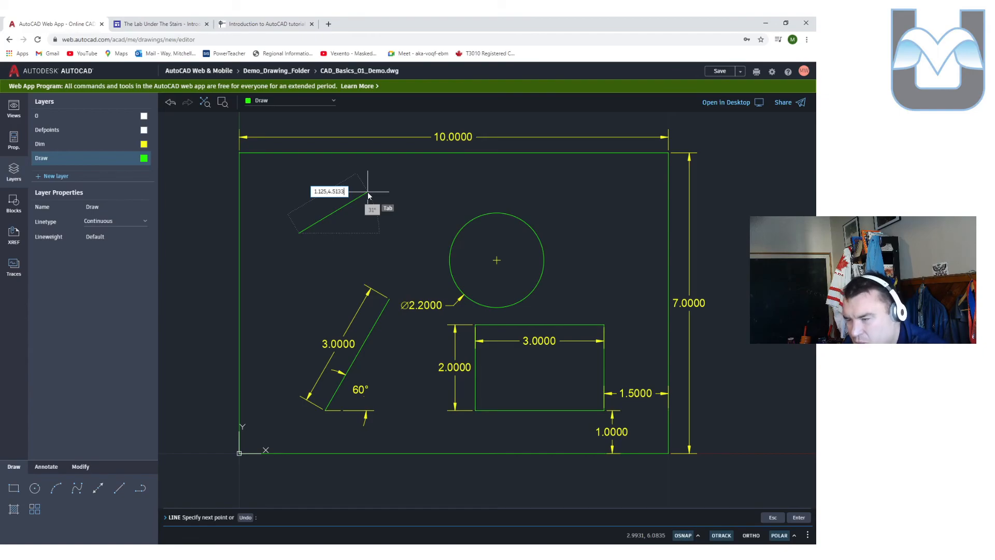
pyautogui.press('Return')
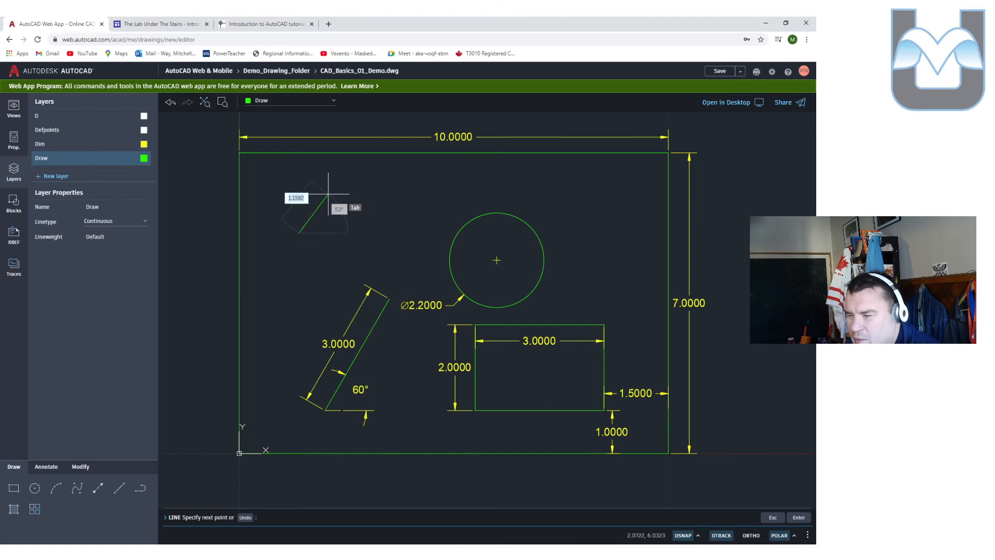
pyautogui.press('Escape')
pyautogui.press('Escape')
pyautogui.press('Escape')
pyautogui.click(35, 508)
# On the Dim layer, draw reference lines from the frame's upper-left corner, 2.5 to the right and 2.5877 straight down
pyautogui.click(62, 144)
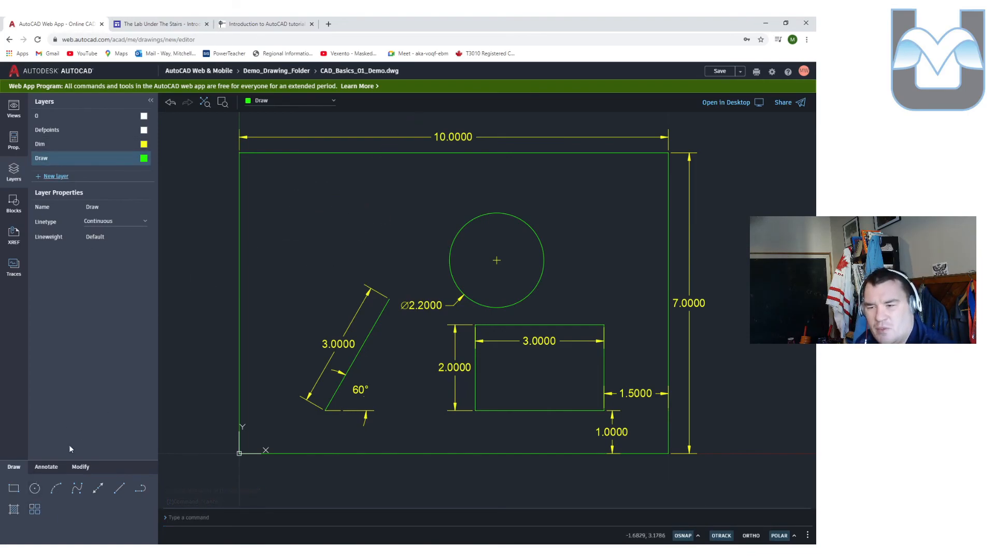
pyautogui.click(119, 488)
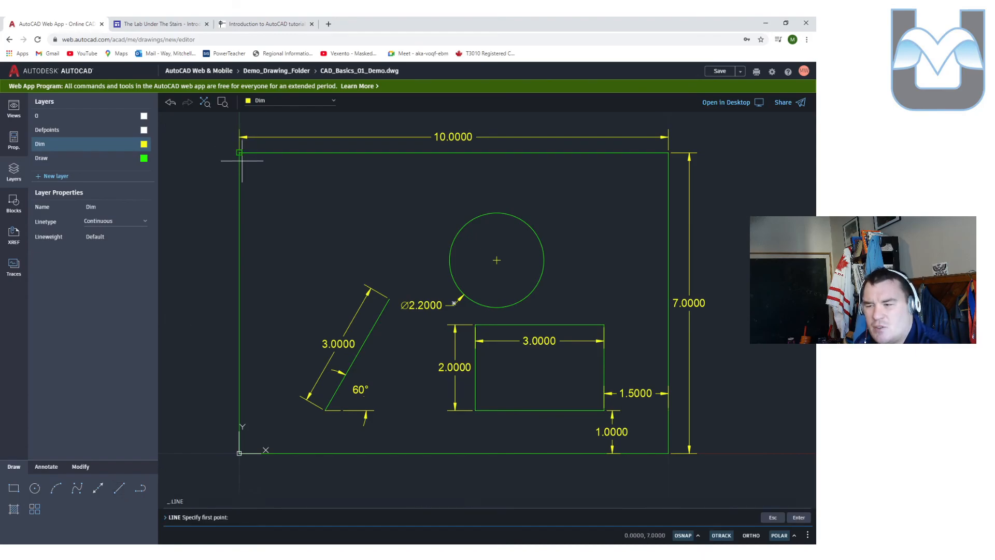
pyautogui.click(239, 152)
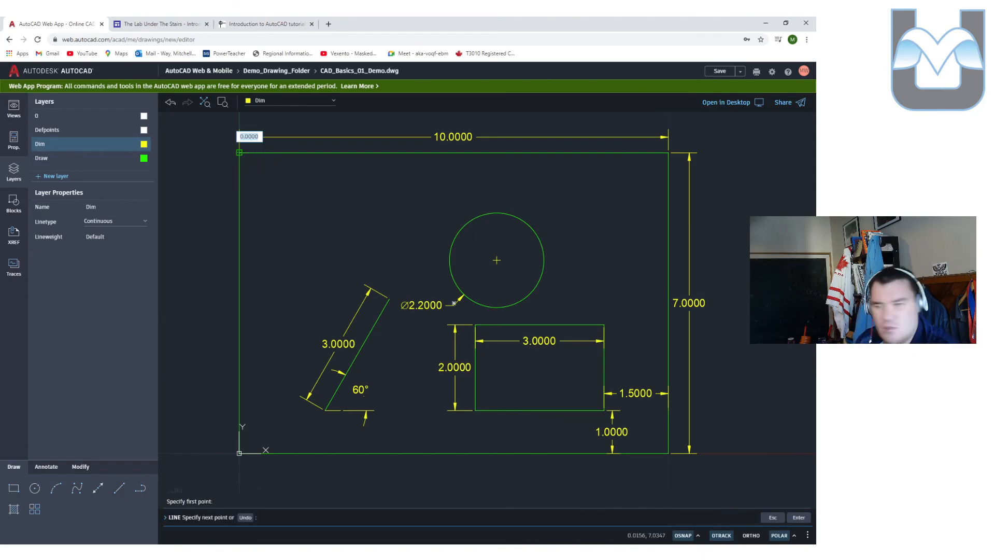
pyautogui.write('2.5')
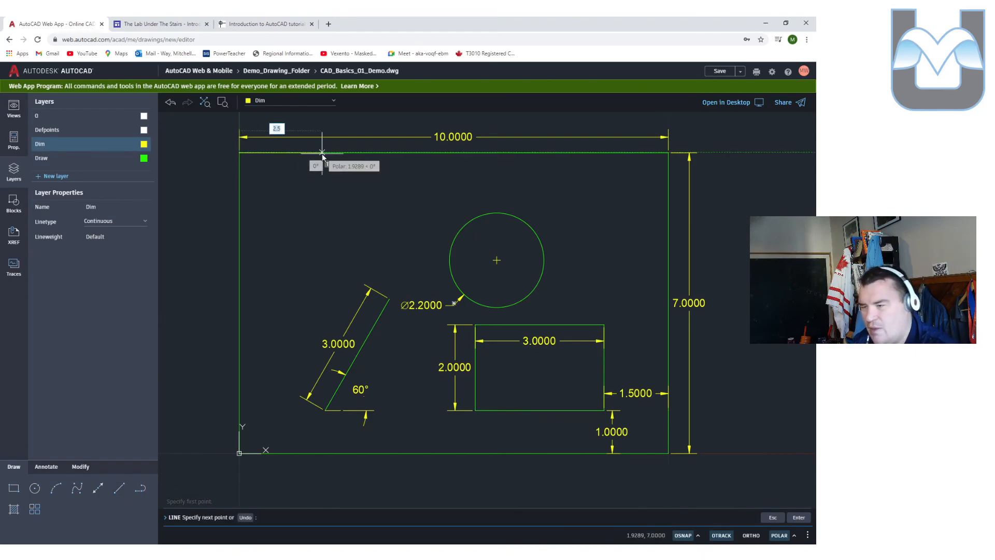
pyautogui.press('Return')
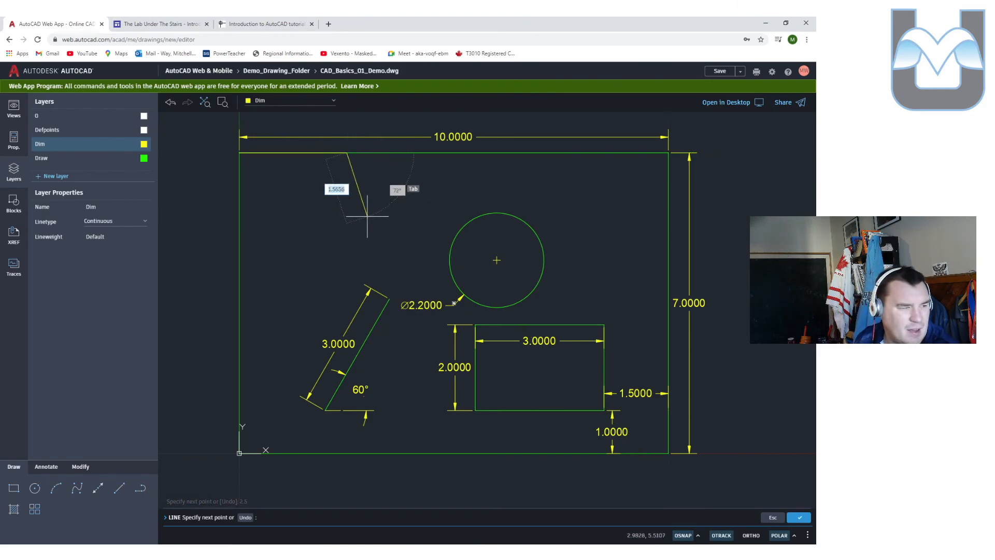
pyautogui.write('2')
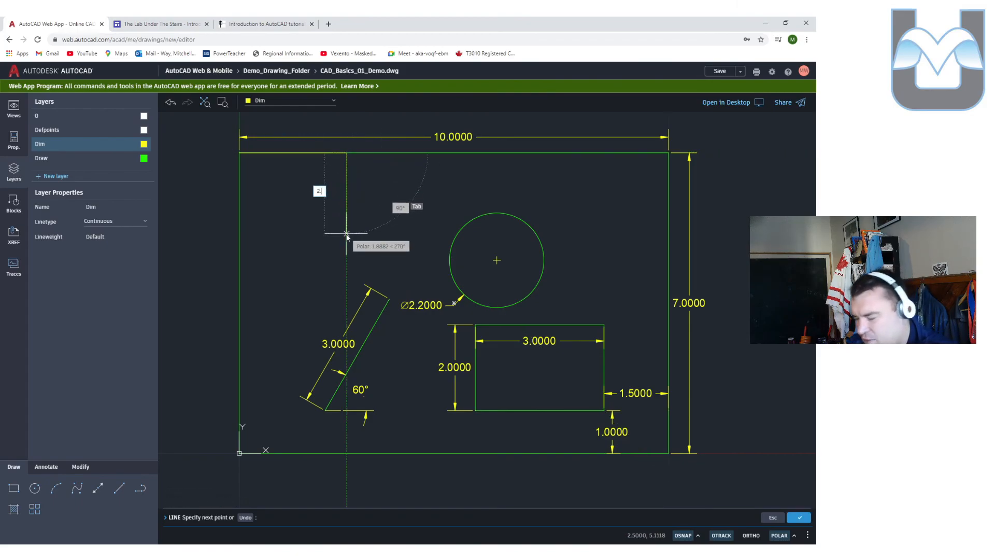
pyautogui.write('.5877')
pyautogui.press('Return')
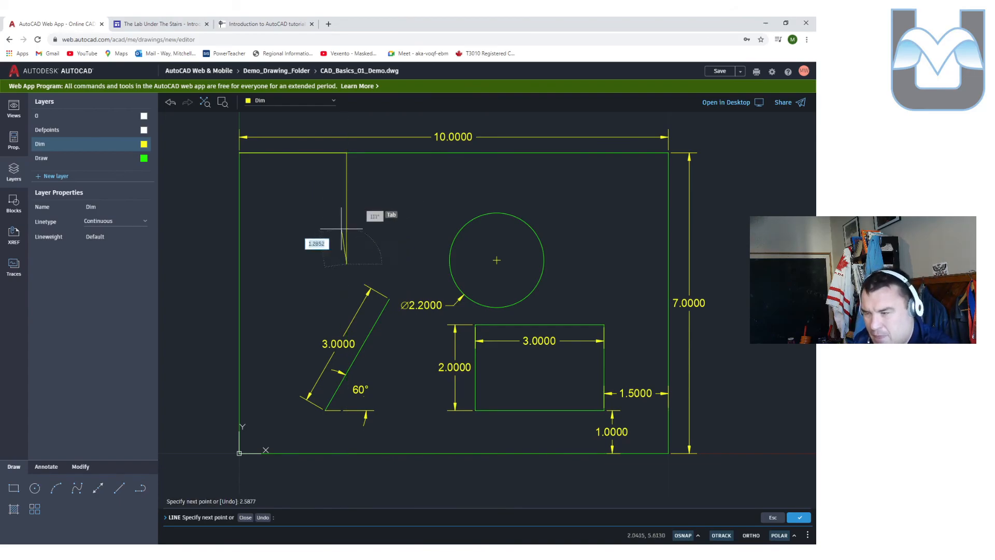
pyautogui.press('Escape')
pyautogui.press('Escape')
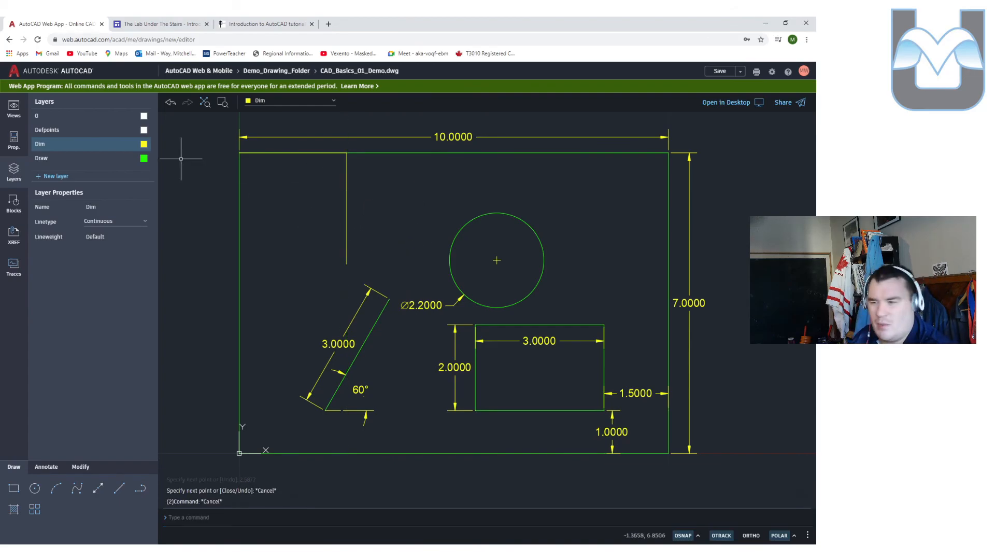
# Draw a reference line 1.385 long from the frame's upper-left corner, running right along the top edge
pyautogui.click(119, 491)
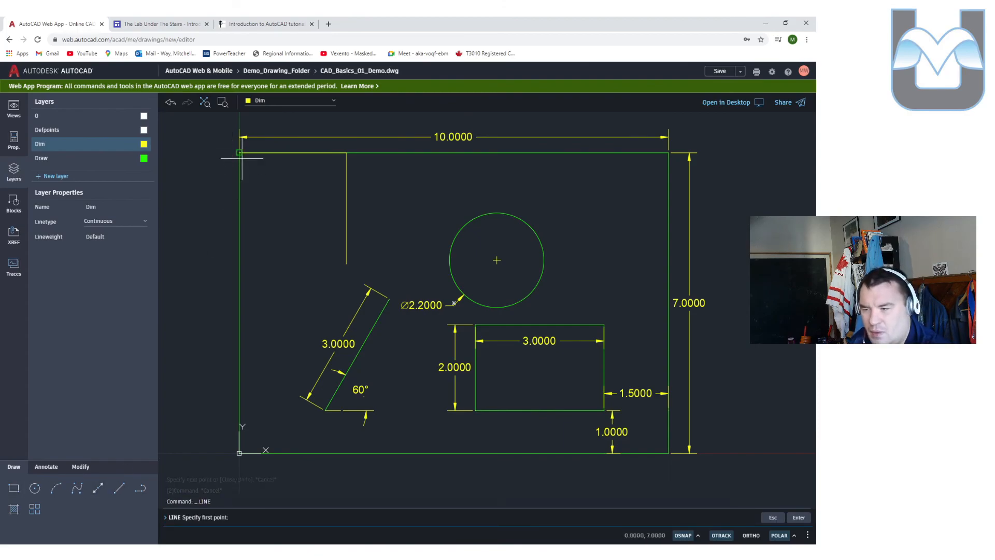
pyautogui.click(240, 152)
pyautogui.write('1.2')
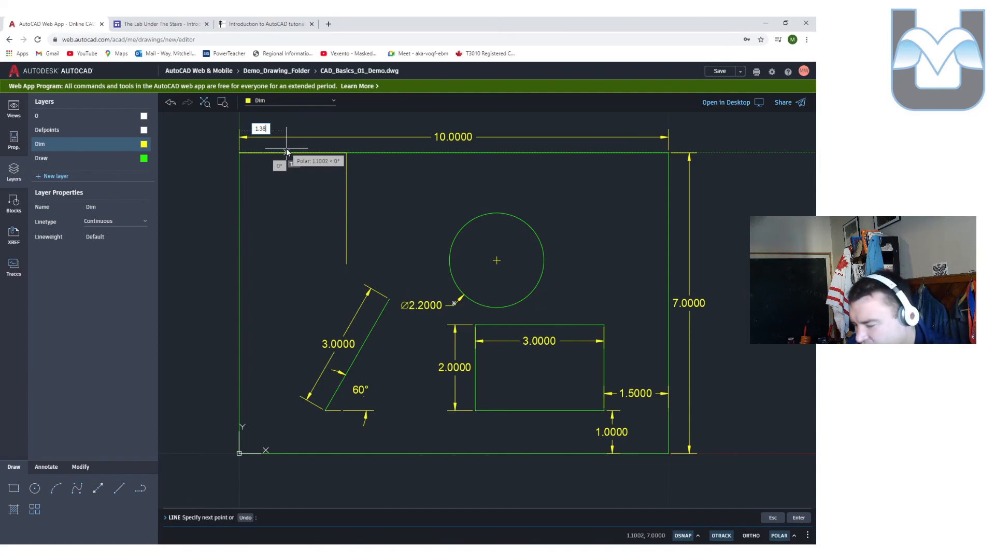
pyautogui.write('850')
pyautogui.press('Return')
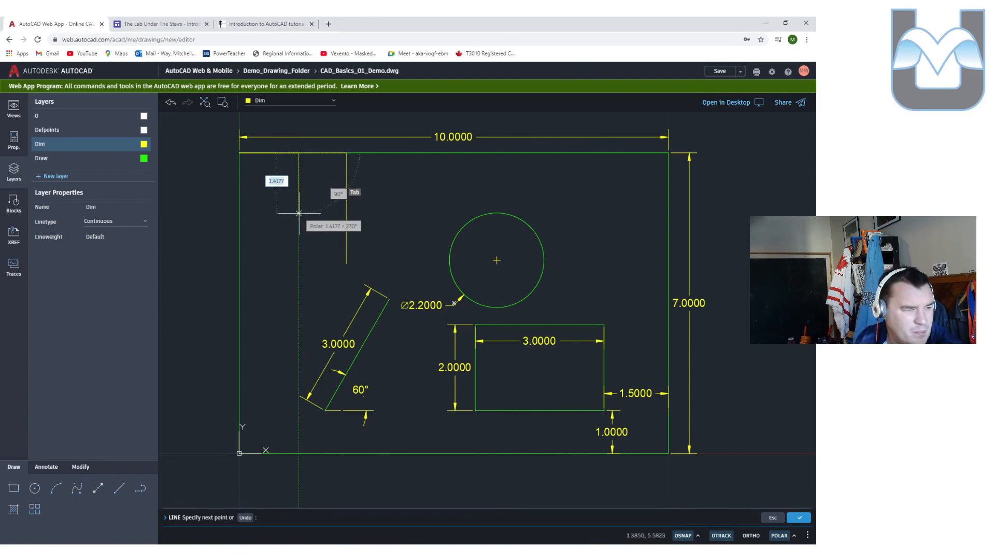
pyautogui.press('Escape')
pyautogui.press('Escape')
pyautogui.press('Escape')
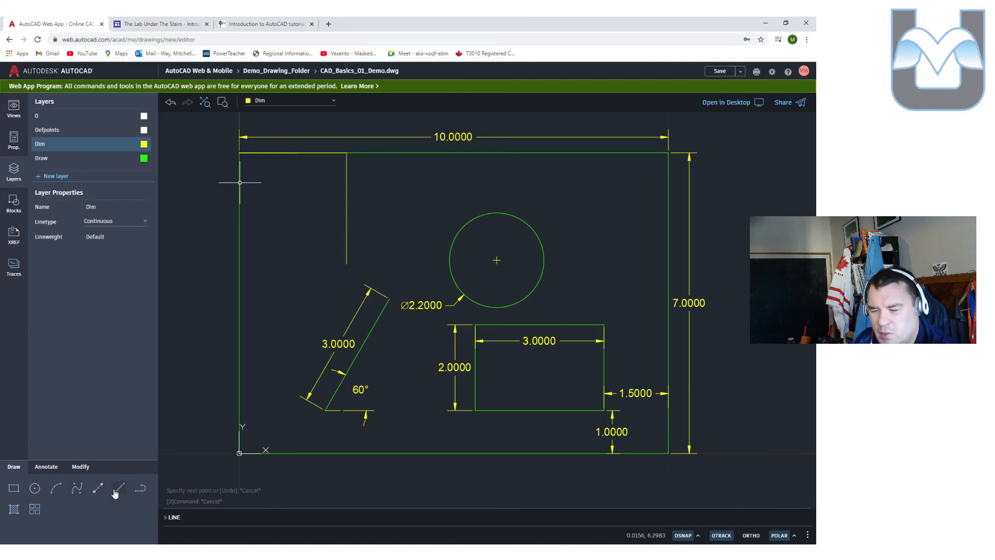
# Draw a vertical reference line 5.125 long upwards from the frame's bottom edge, aligned with the end of the 1.385 line
pyautogui.click(115, 491)
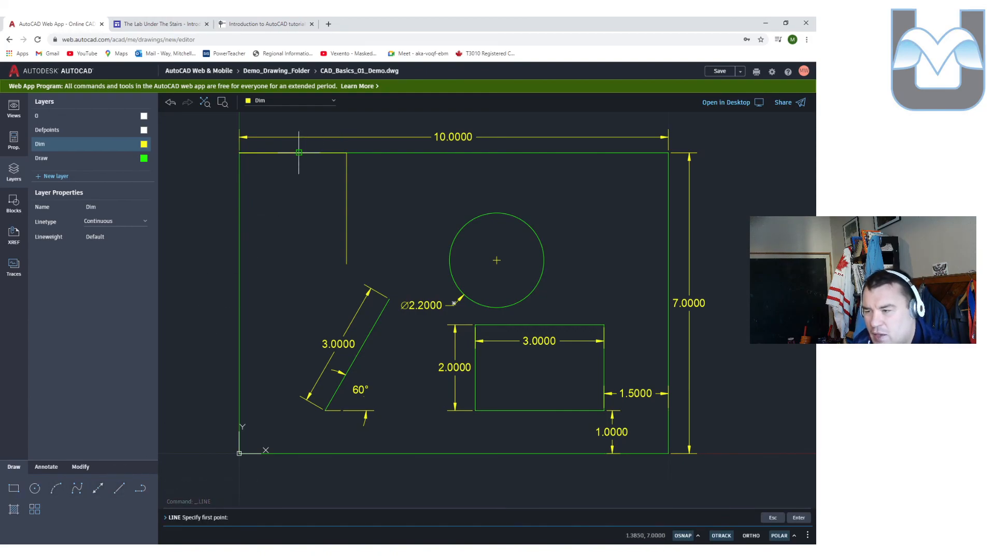
pyautogui.click(299, 453)
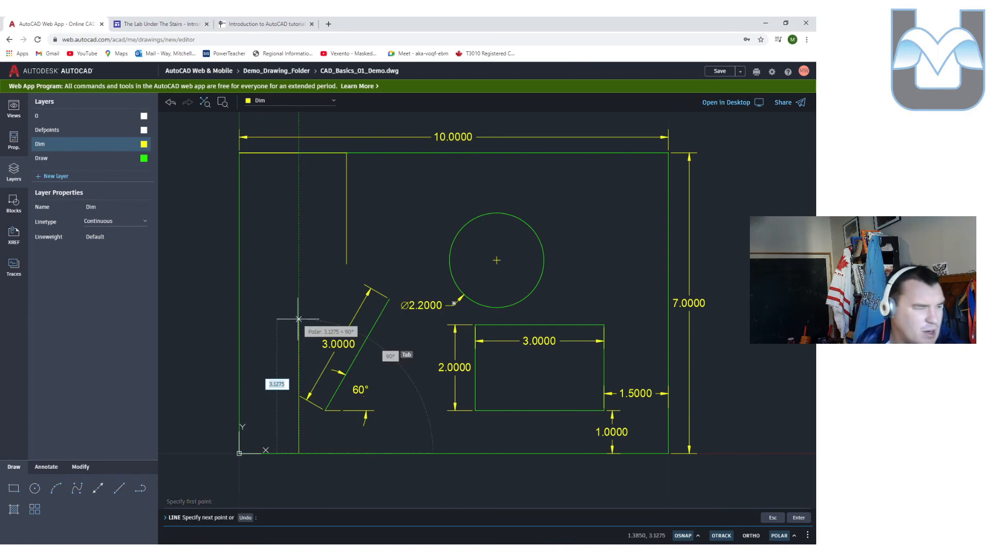
pyautogui.write('5.125')
pyautogui.press('Return')
pyautogui.press('Escape')
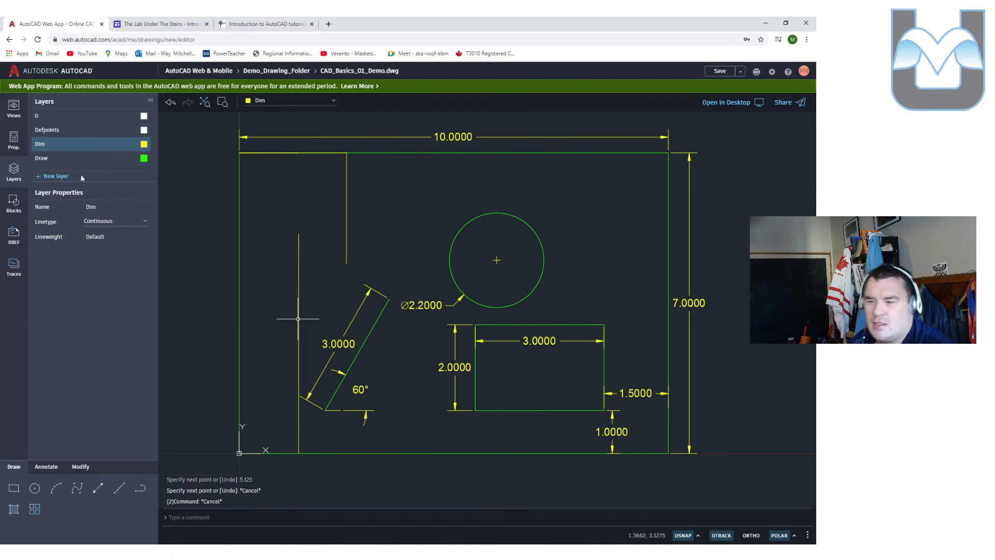
# On the Draw layer, draw a line from the 5.125 reference line's upper end to the 2.5877 reference line's lower end
pyautogui.click(52, 158)
pyautogui.click(119, 488)
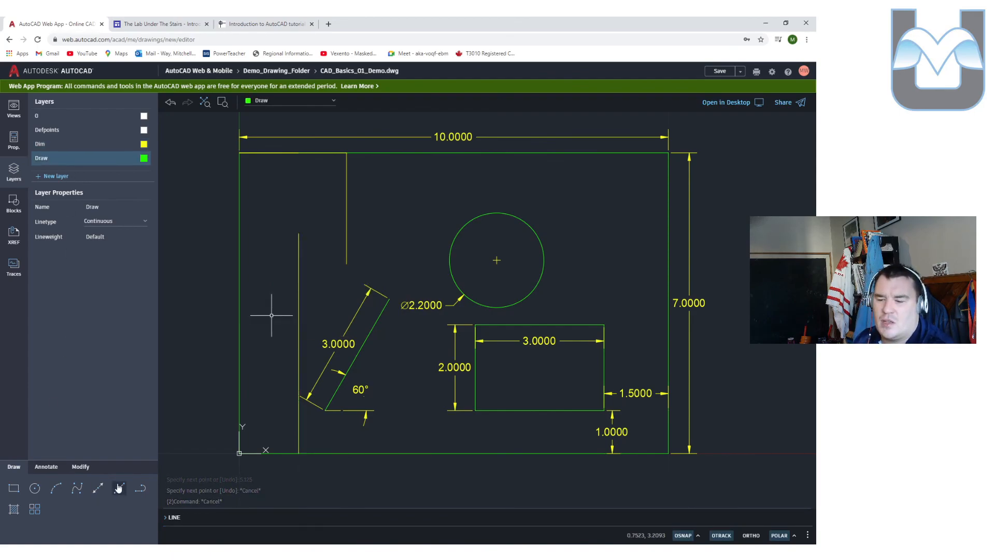
pyautogui.click(298, 234)
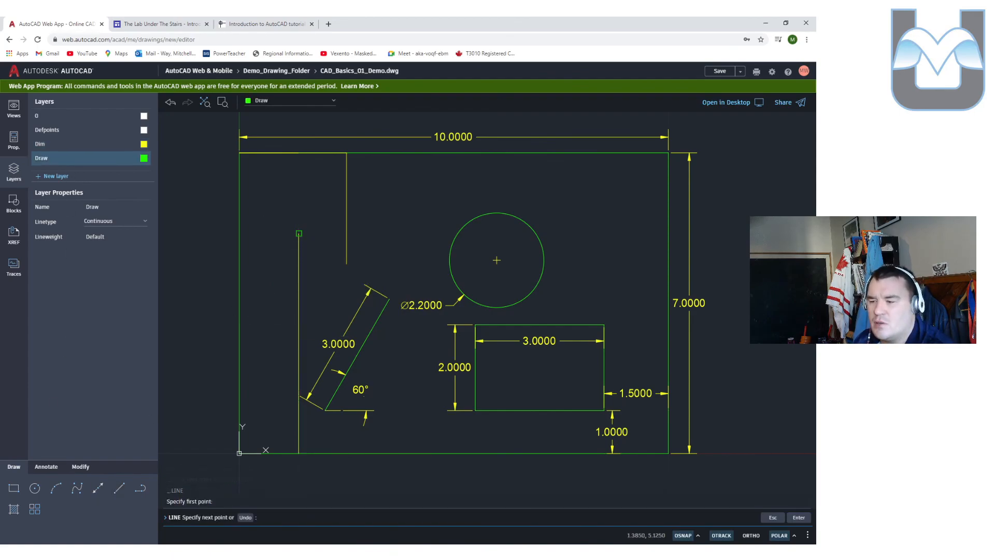
pyautogui.click(347, 264)
pyautogui.press('Escape')
pyautogui.press('Escape')
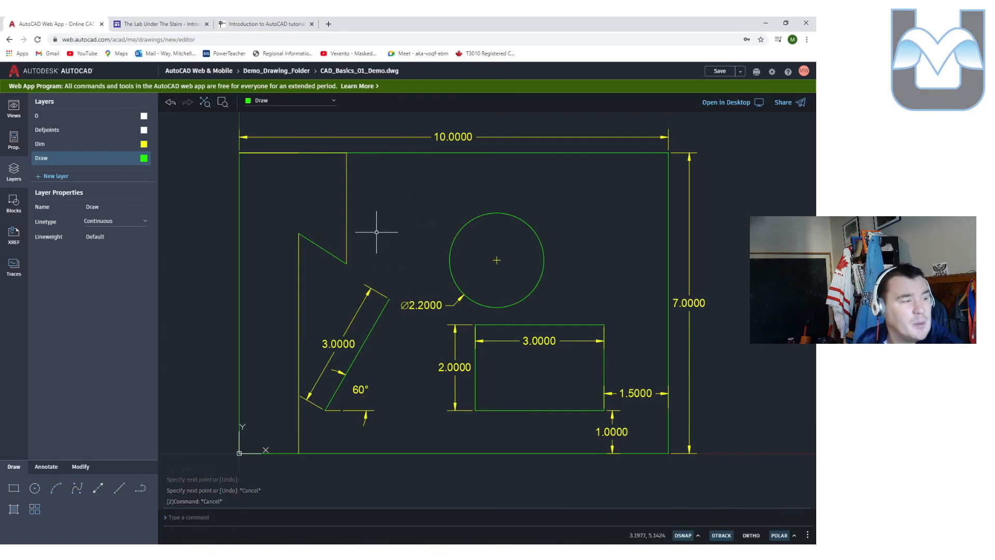